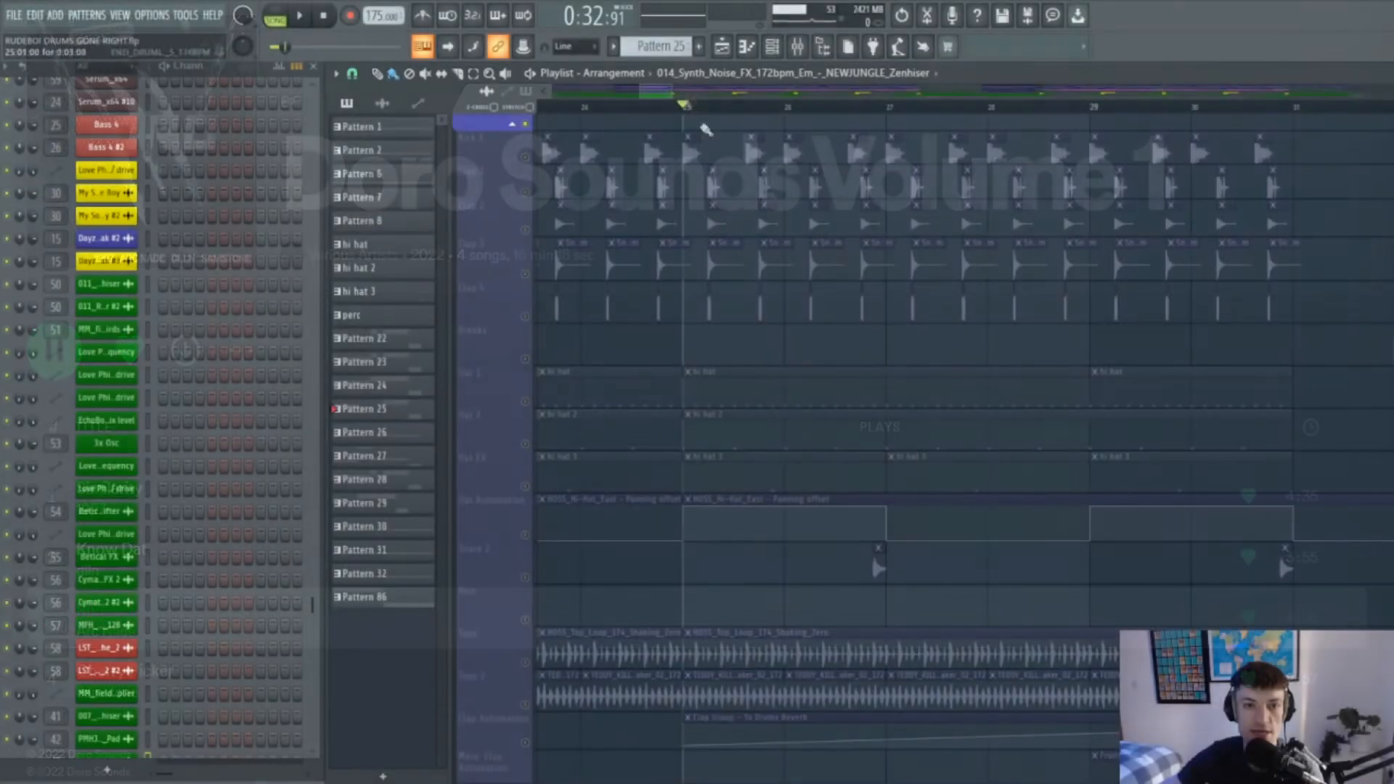
Set the playlist's snap to Step and solo the Kick 1 track
scroll(949, 526, "down", 2)
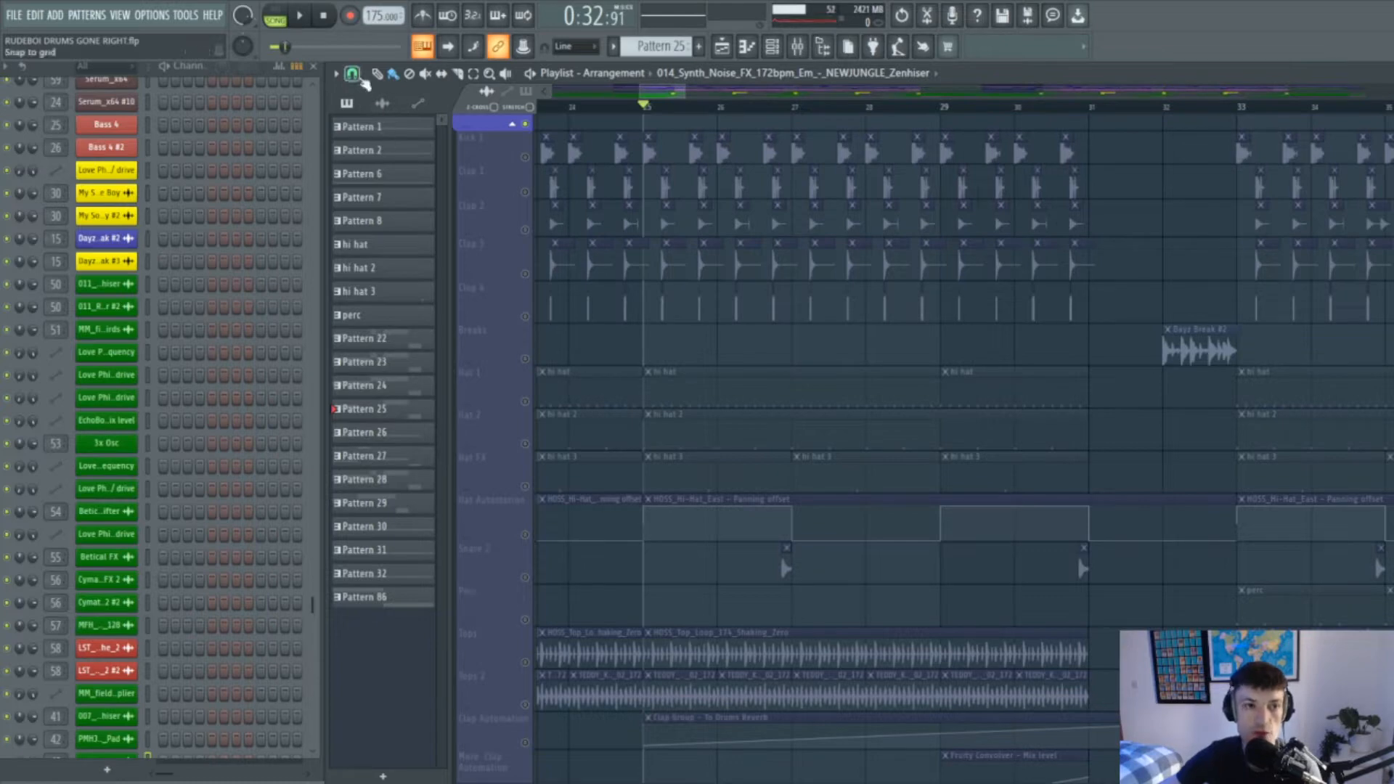
left_click(353, 74)
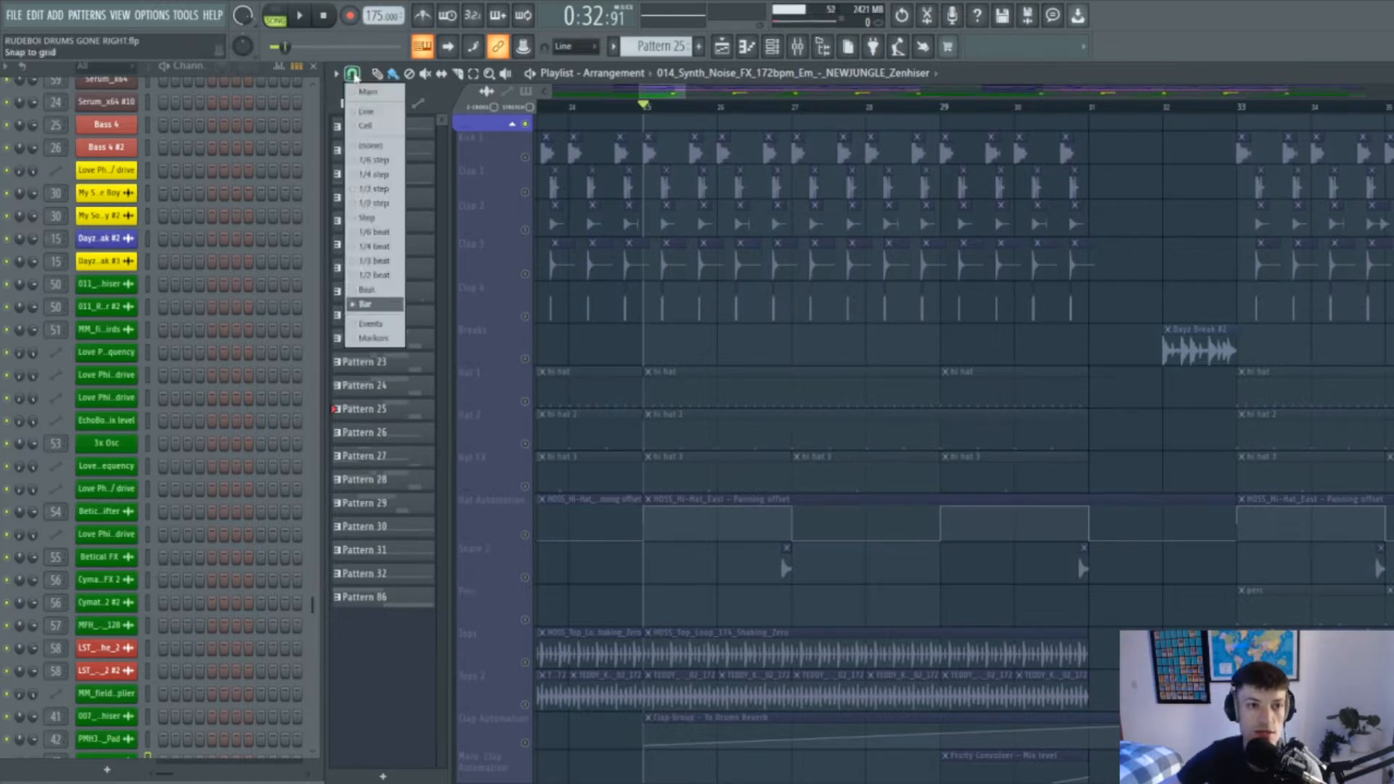
left_click(386, 218)
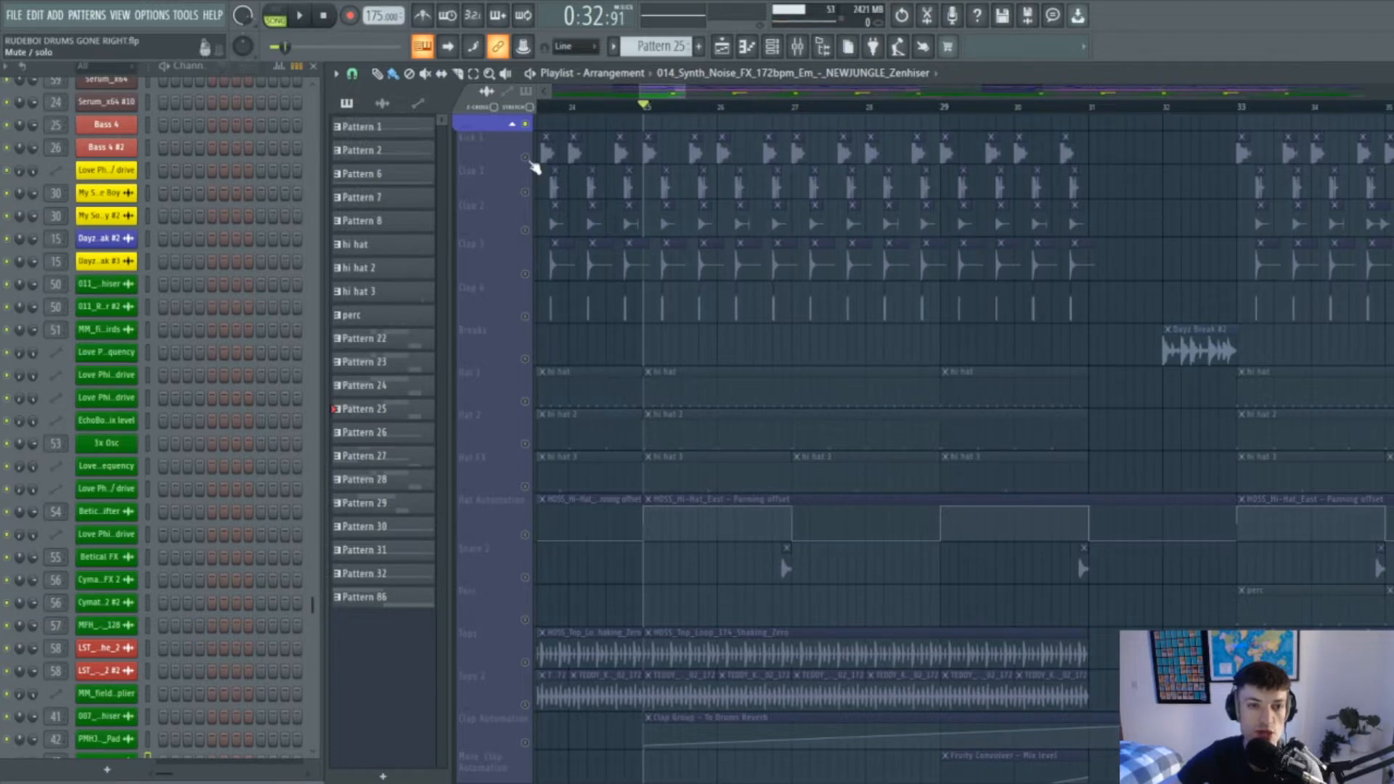
left_click(531, 163)
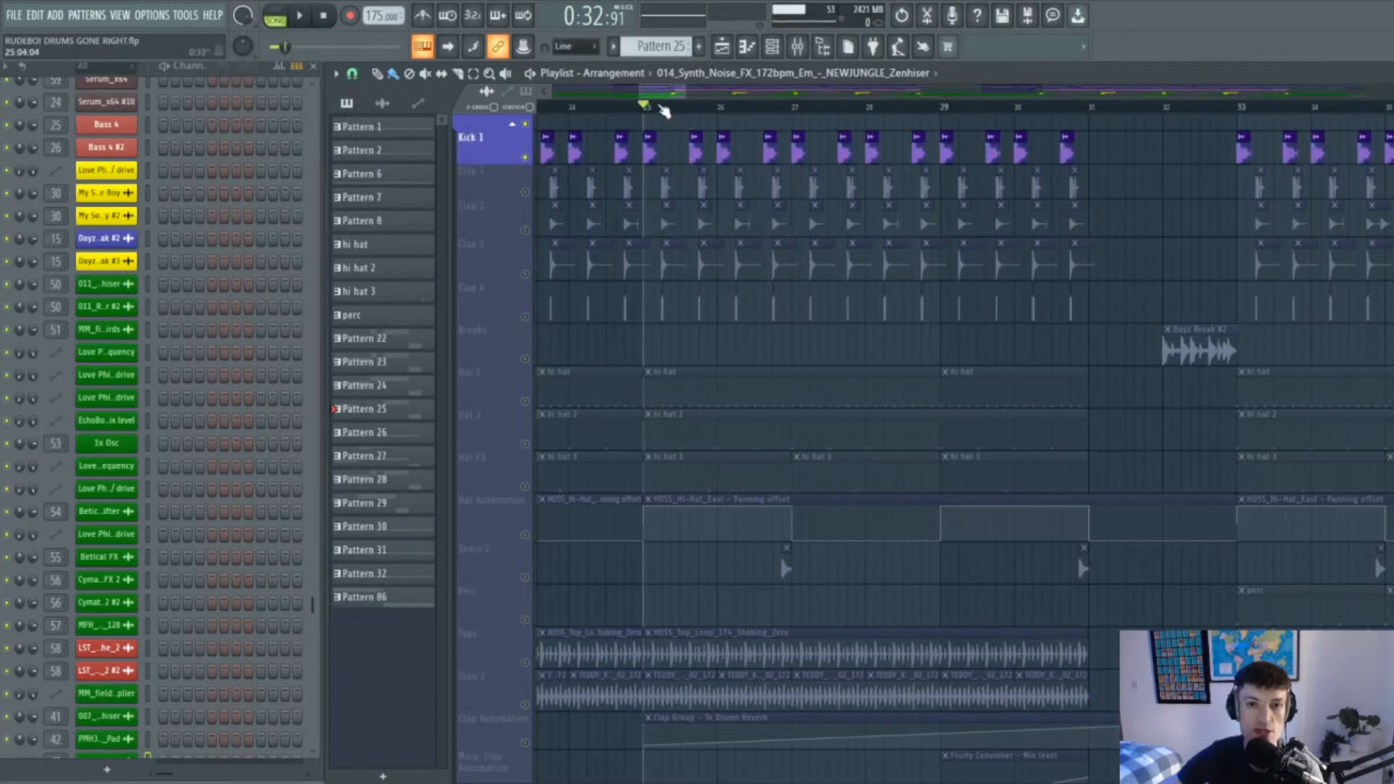
Delete the four kick clips in bars 25 and 26 of the Kick 1 track
scroll(663, 110, "up", 6)
right_click(640, 148)
right_click(796, 148)
right_click(892, 149)
right_click(1041, 151)
Place ENEI_DRUMLOOP_5_174BPM kick clips on steps 1 and 11 of bars 25 and 26, then play back the pattern
left_click(1165, 143)
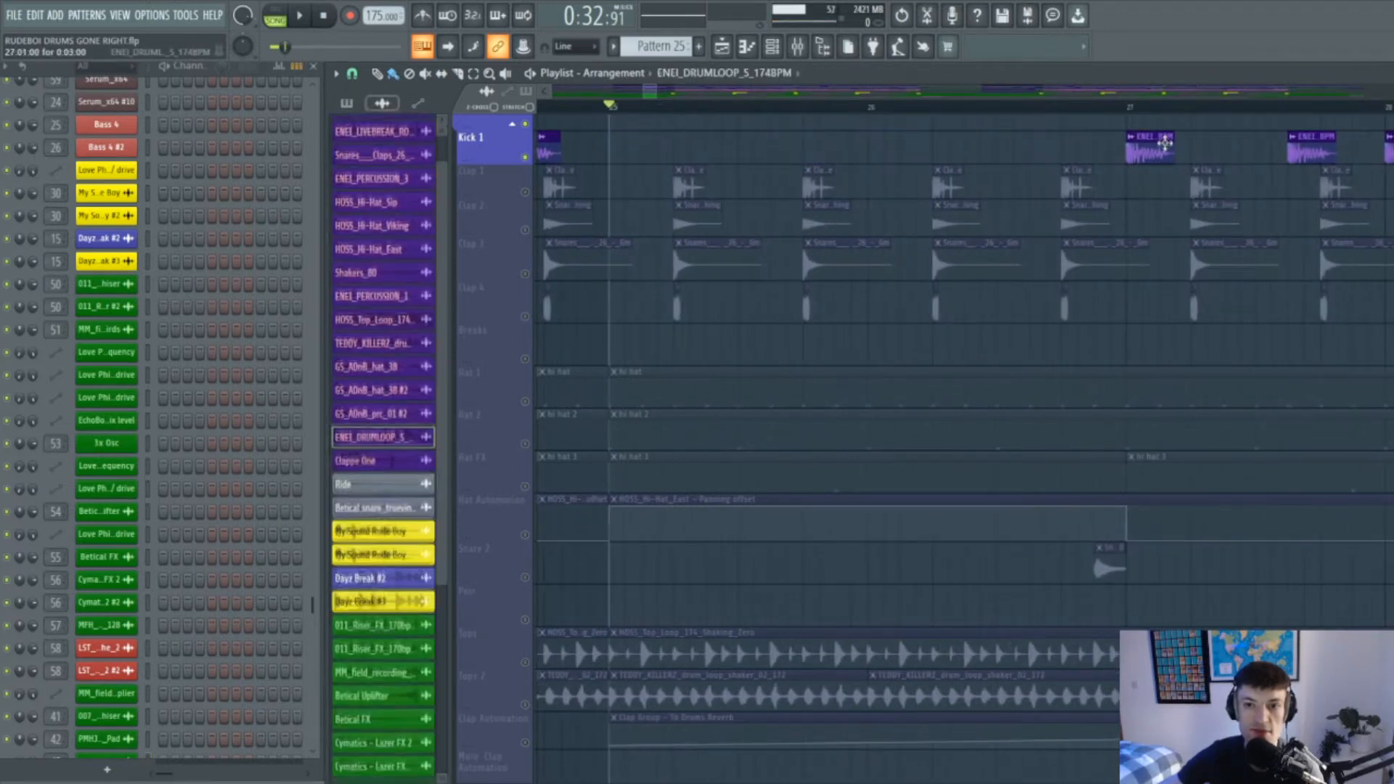
left_click(619, 153)
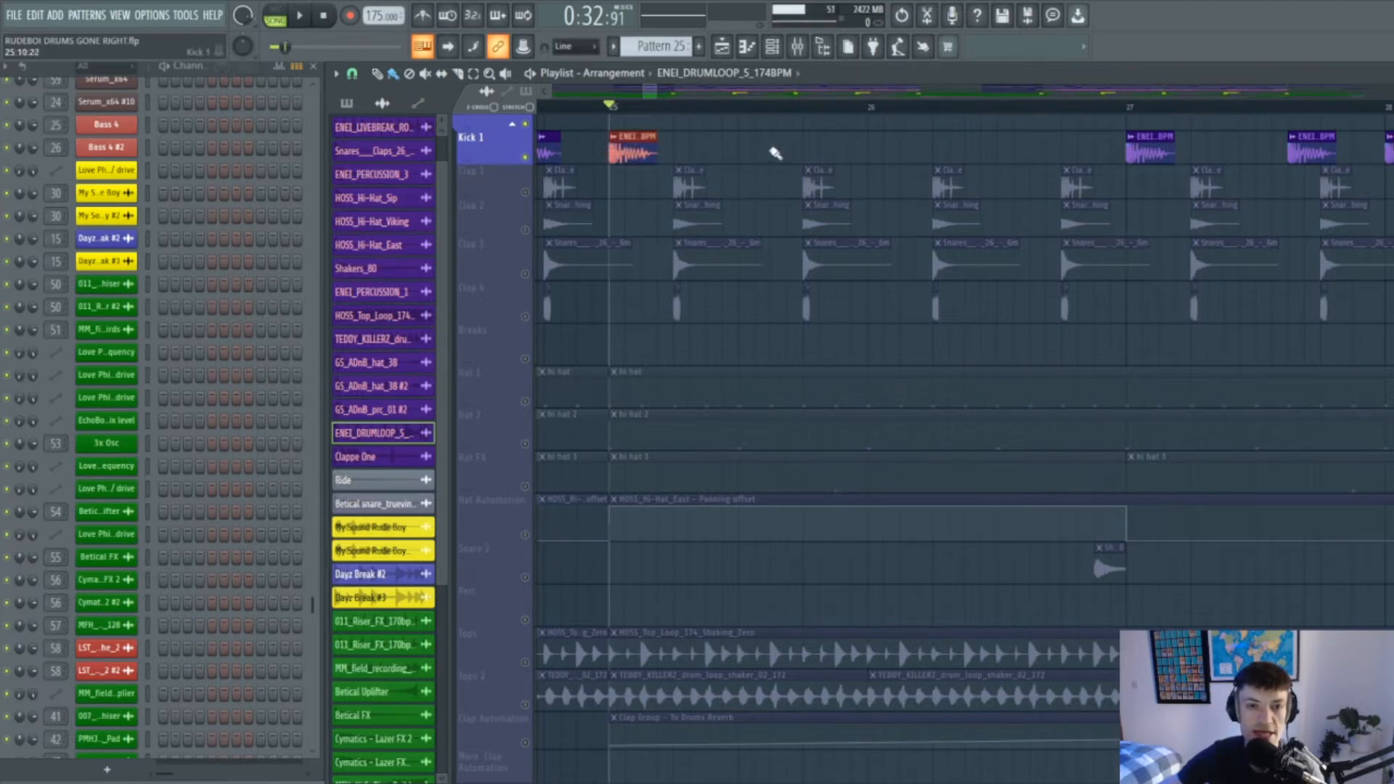
left_click(775, 153)
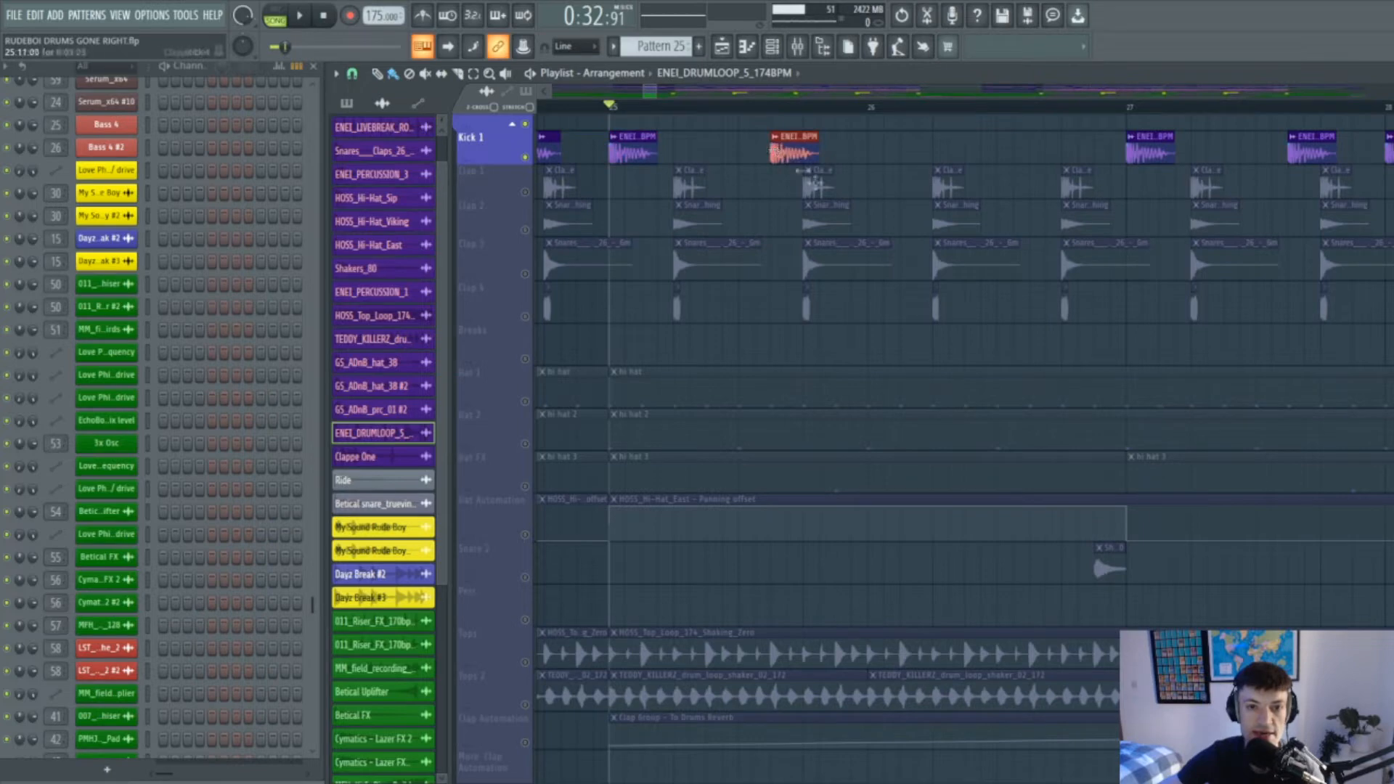
left_click(878, 154)
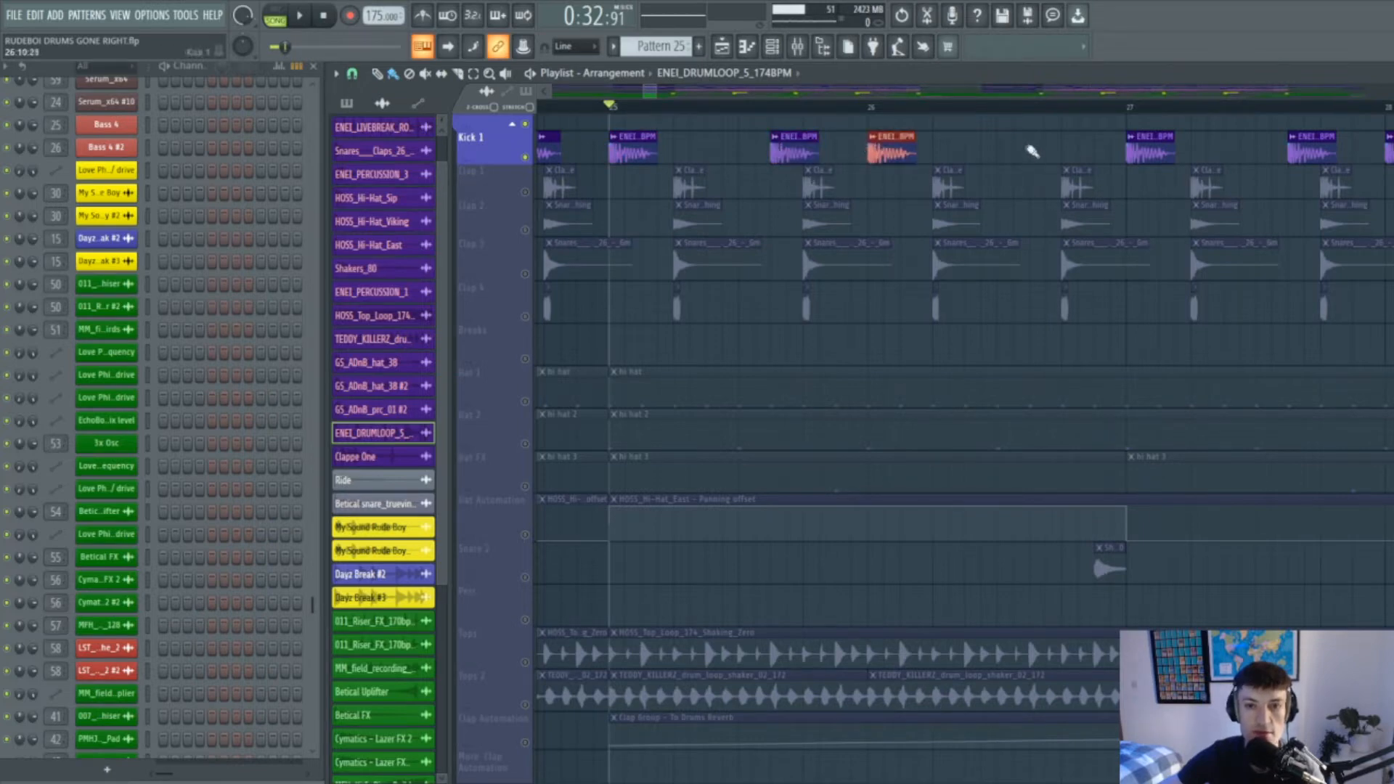
left_click(1041, 154)
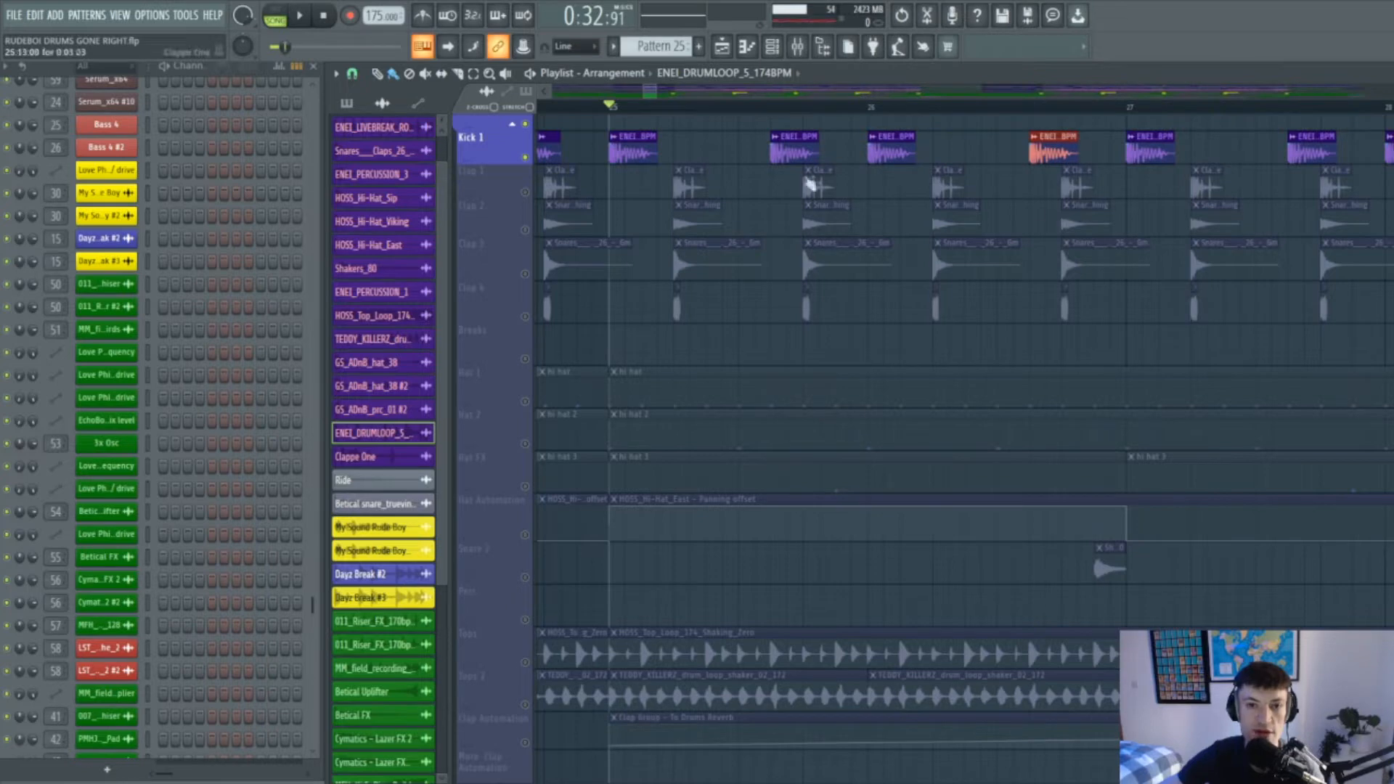
key("space")
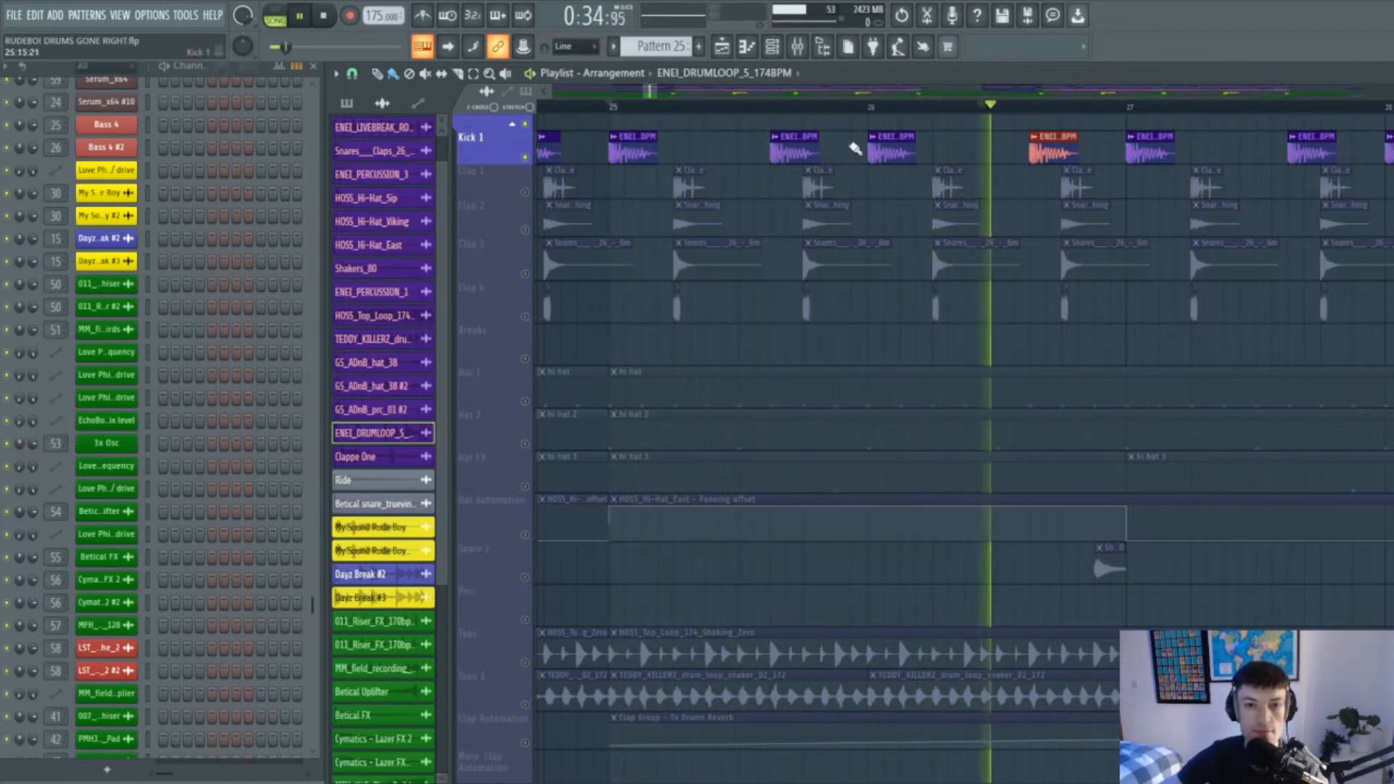
key("space")
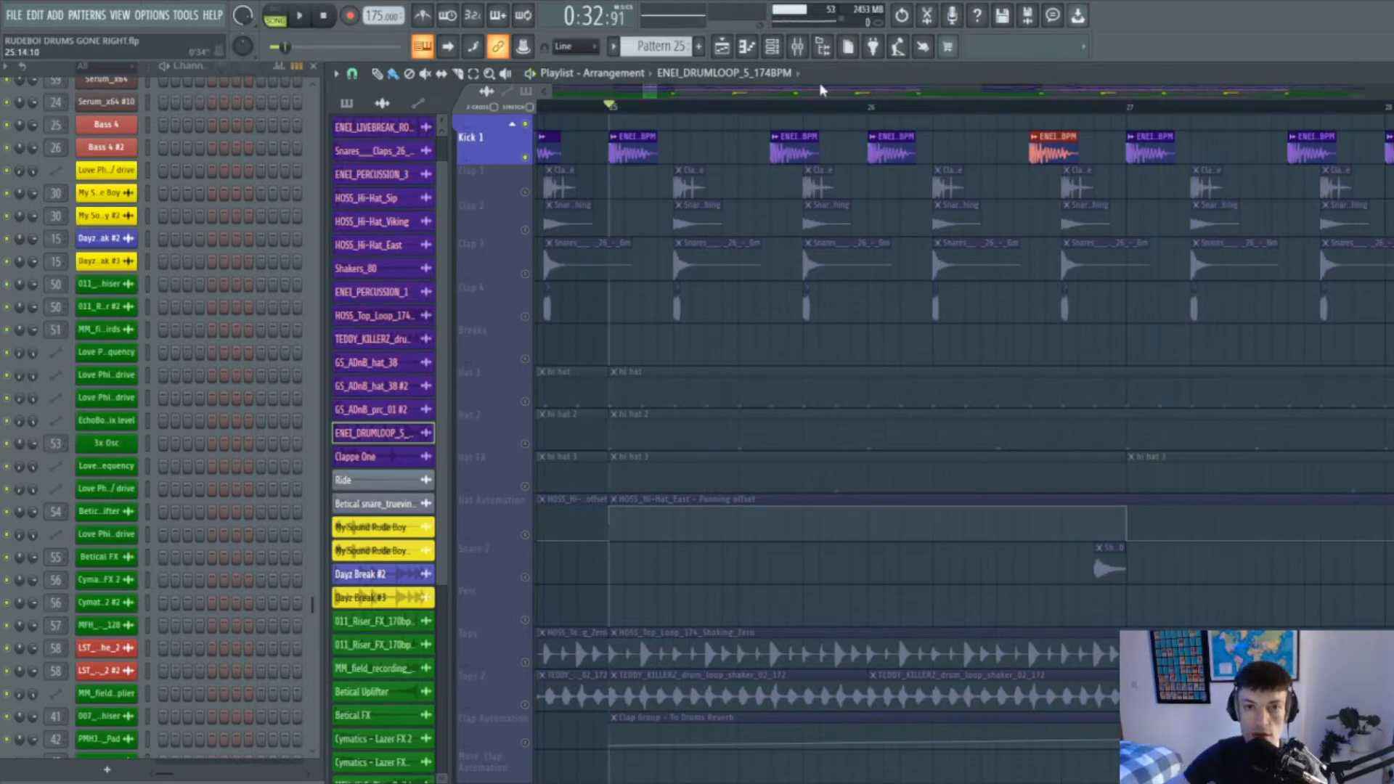
Examine the FabFilter Pro-Q 2 equalizer curve on the Kick Group mixer channel, then return to the playlist
key("F9")
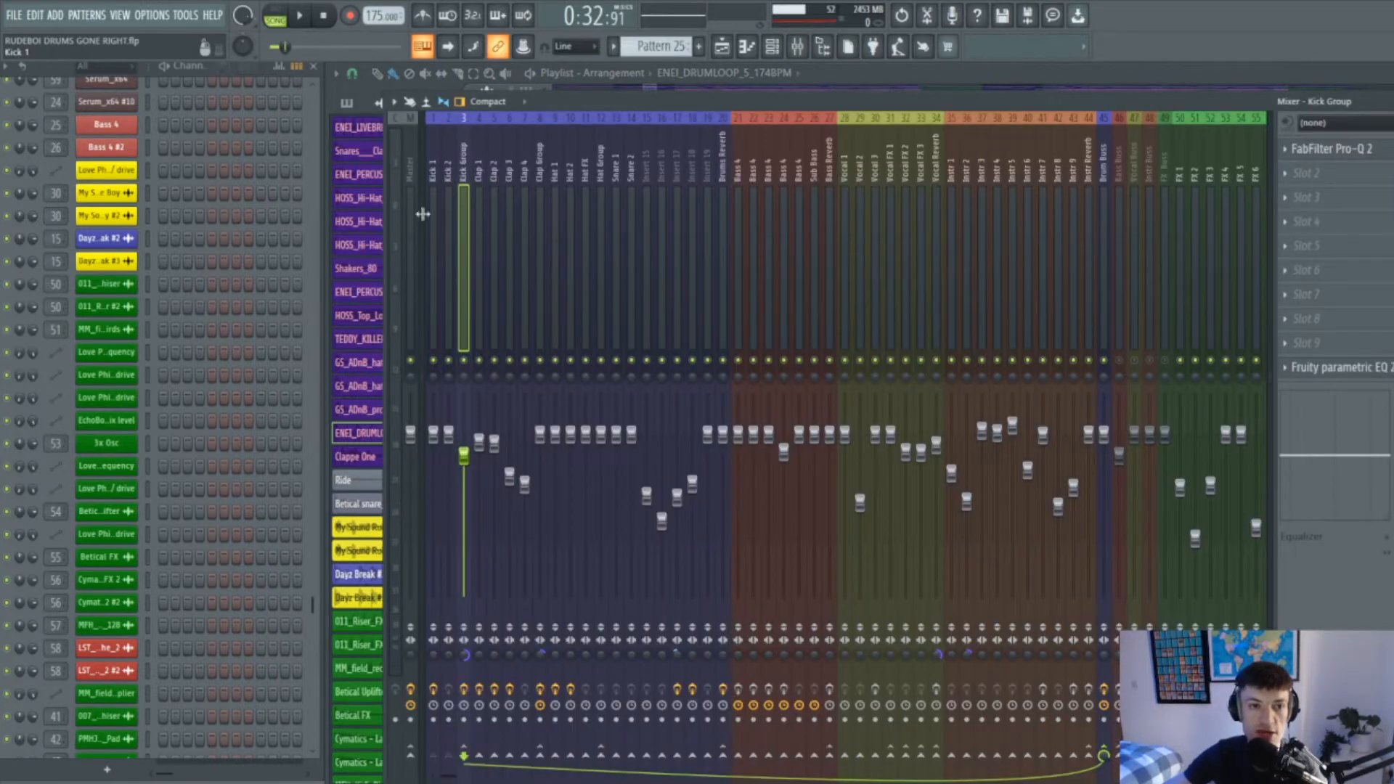
left_click(1333, 148)
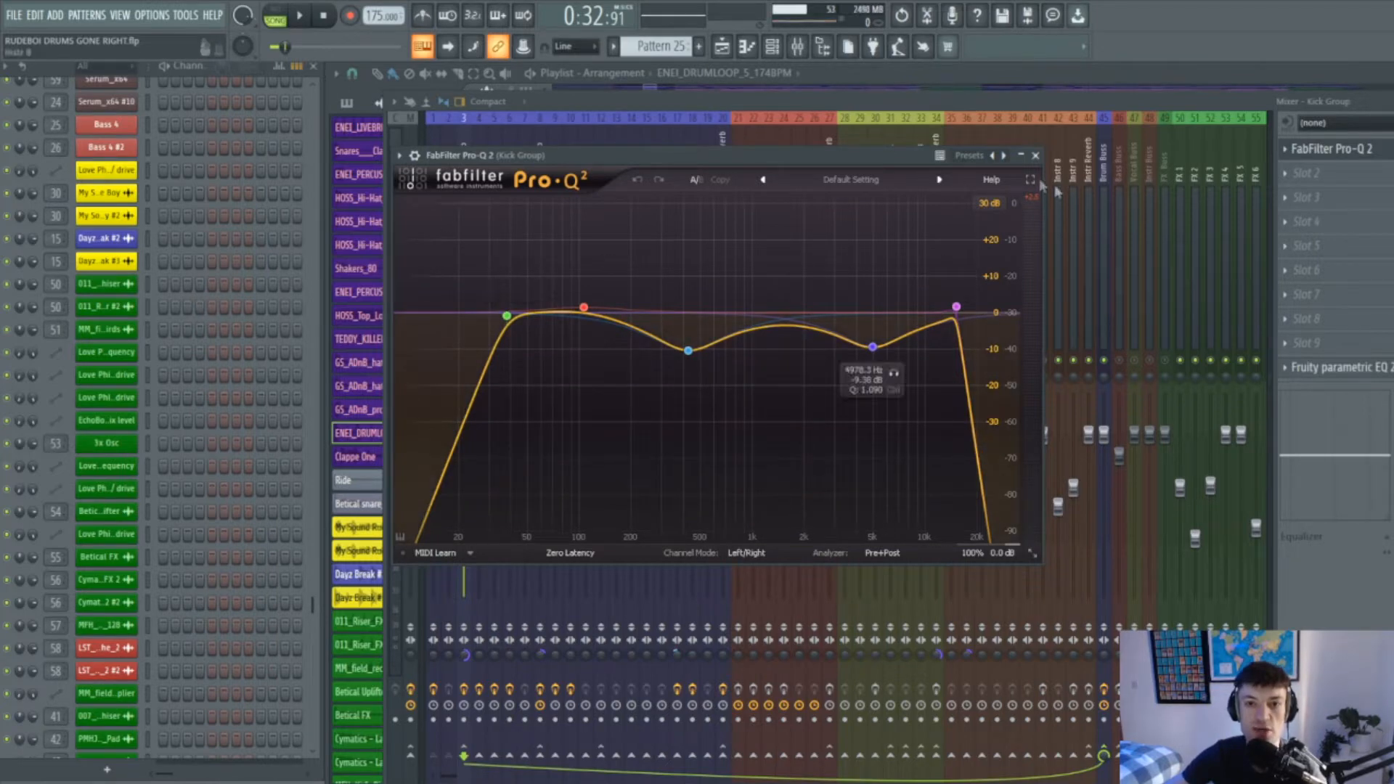
left_click(1037, 157)
key("F5")
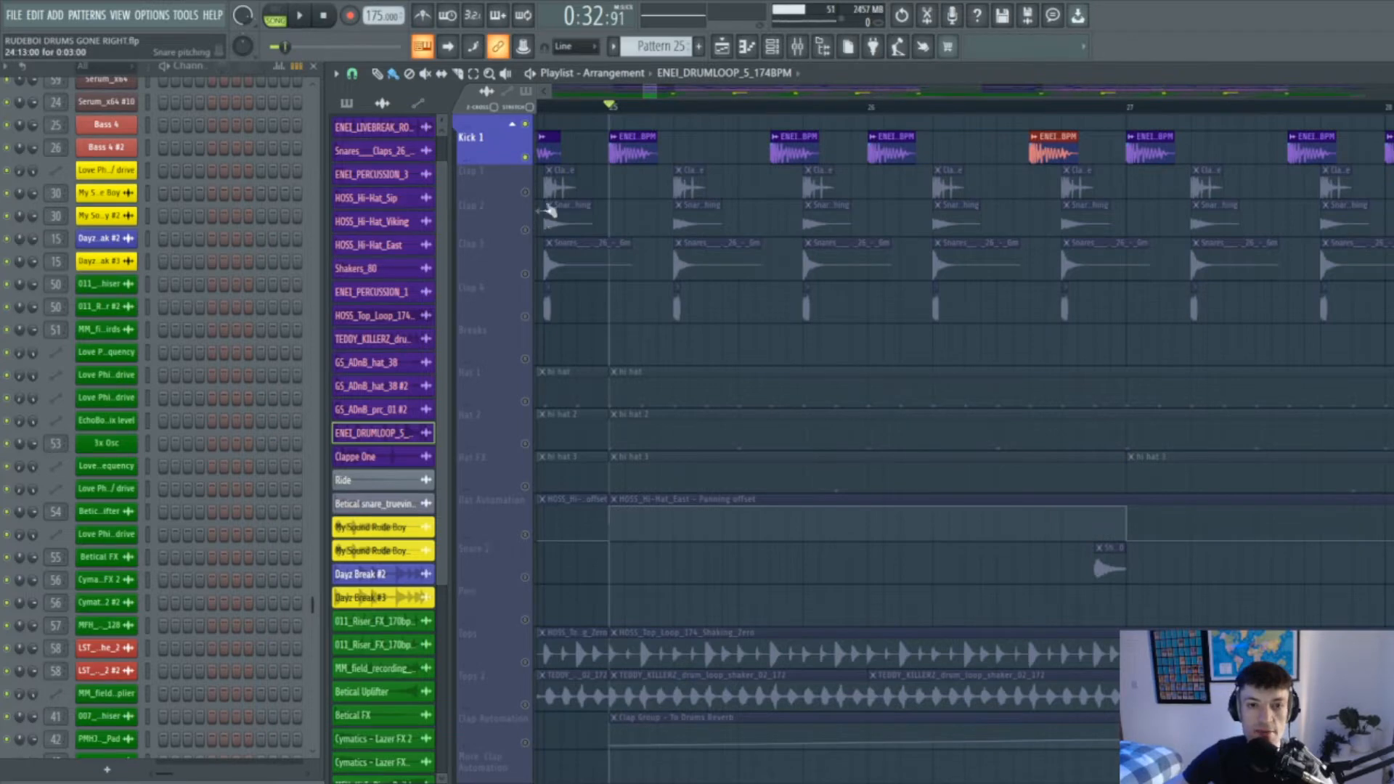
Solo the Clap 1 track, pick its Clappe One clip and delete the five claps from bar 25 to early bar 27
left_click(554, 188)
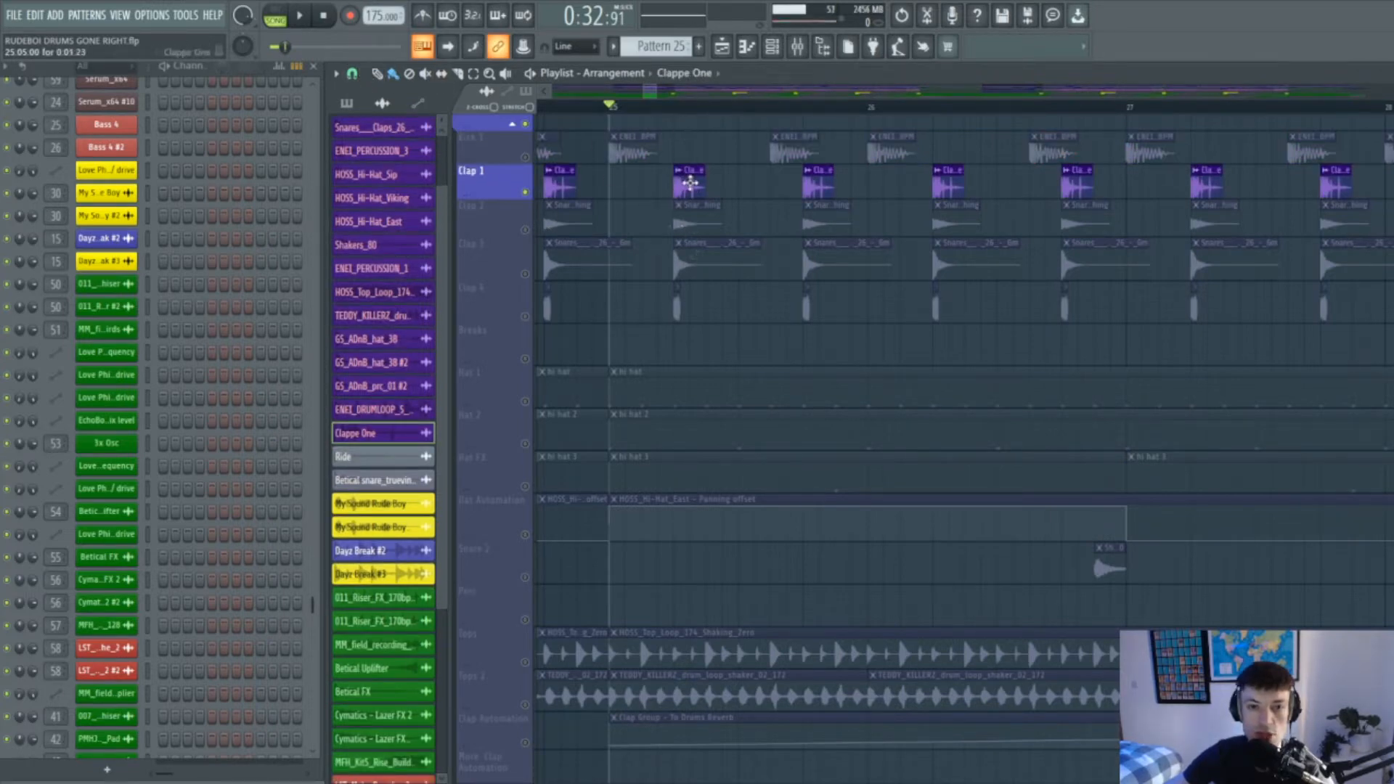
right_click(690, 185)
right_click(820, 186)
right_click(949, 185)
right_click(1078, 186)
right_click(1207, 185)
Place Clappe One clips on steps 5 and 13 of bars 25 and 26 and step 5 of bar 27, then play them back
left_click(675, 183)
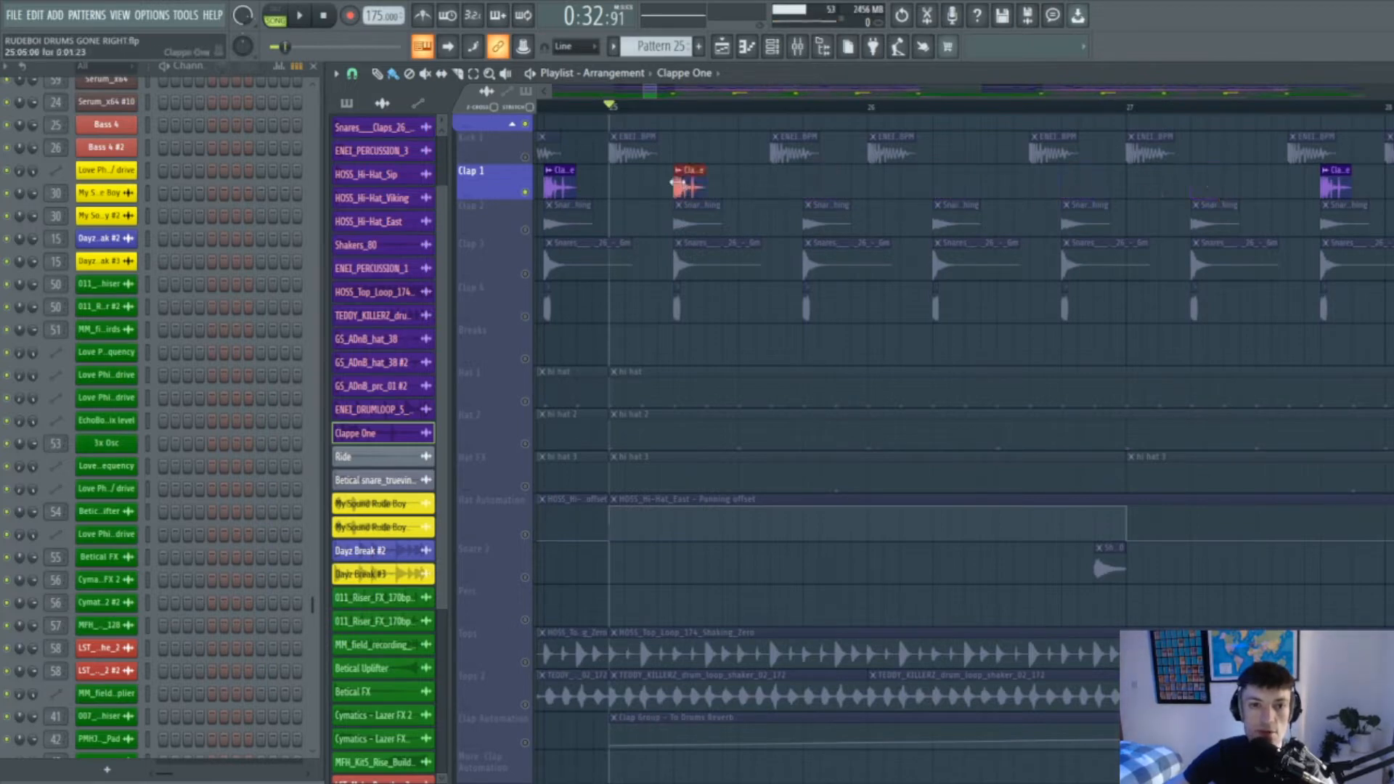
left_click(815, 187)
left_click(941, 186)
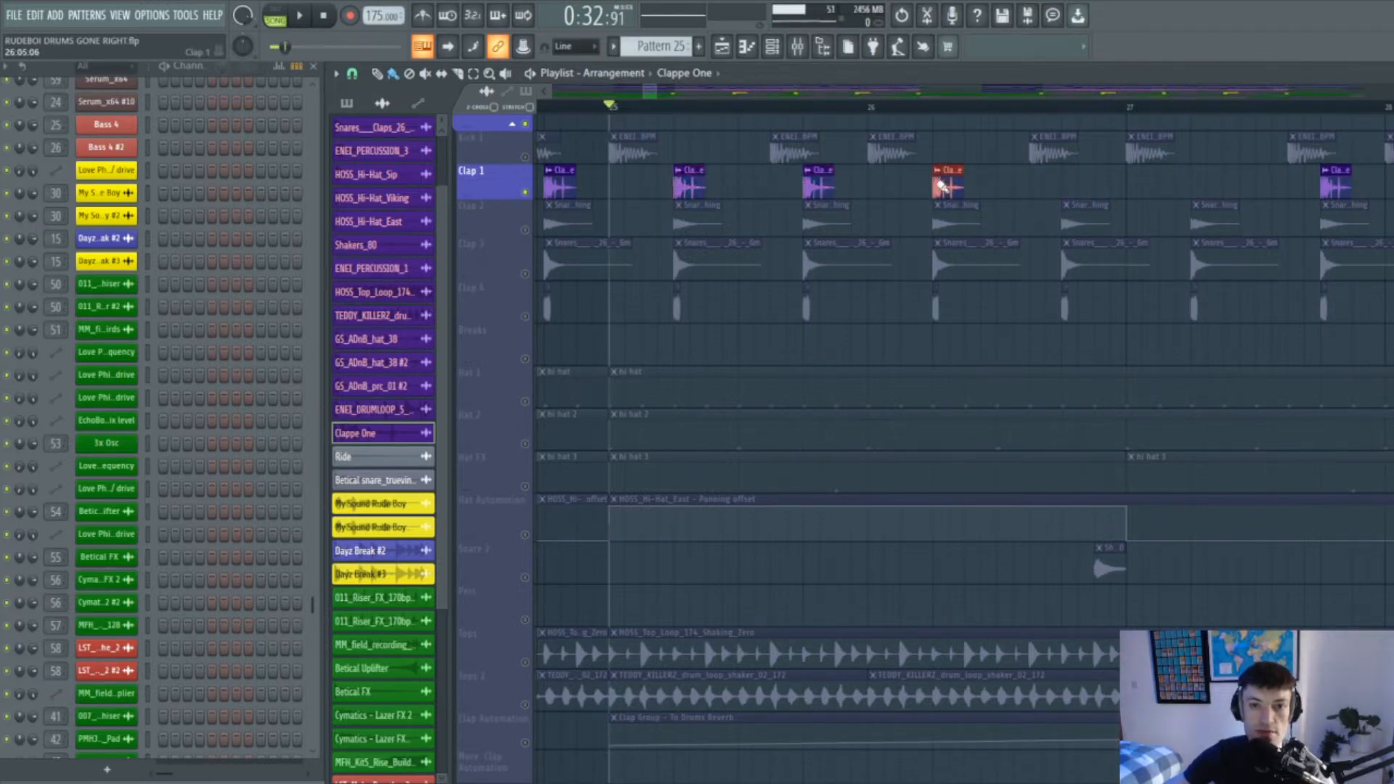
left_click(1072, 191)
left_click(1200, 187)
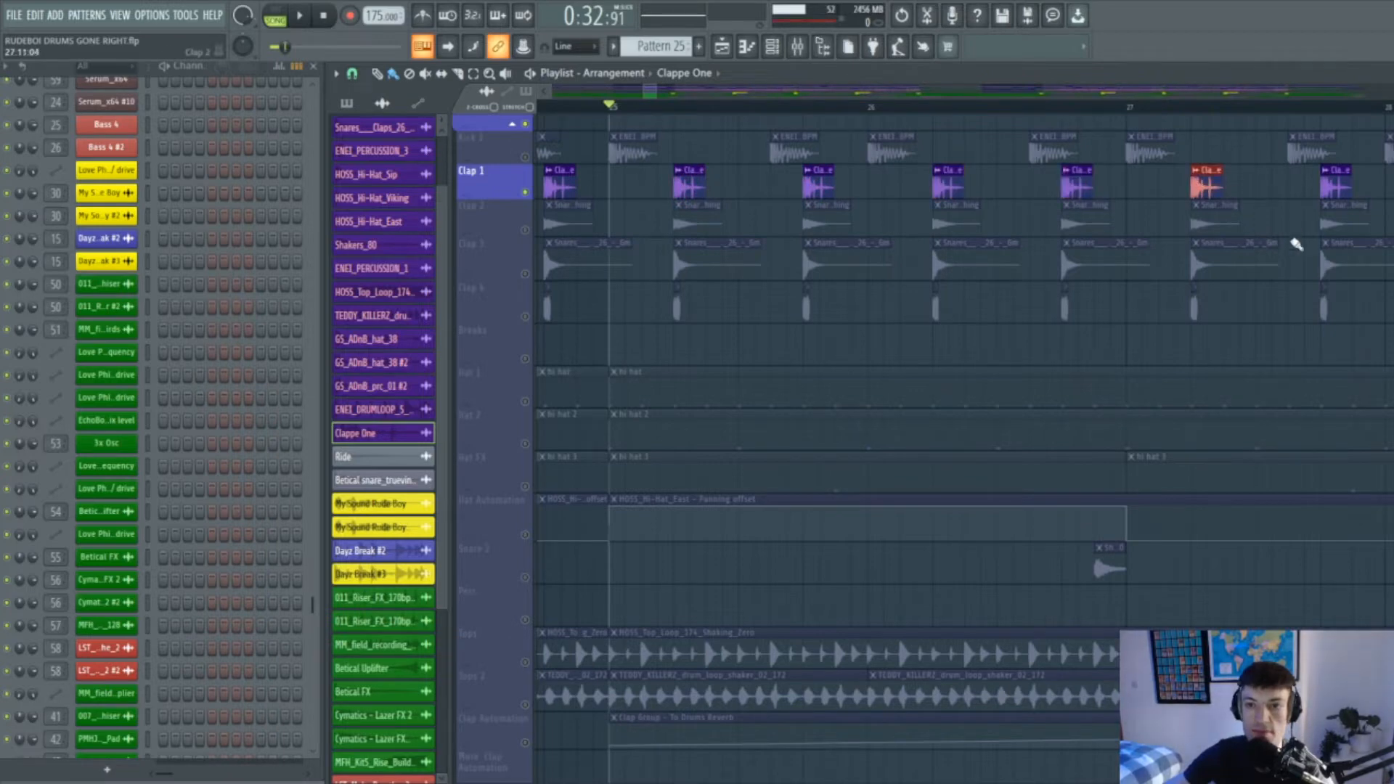
key("space")
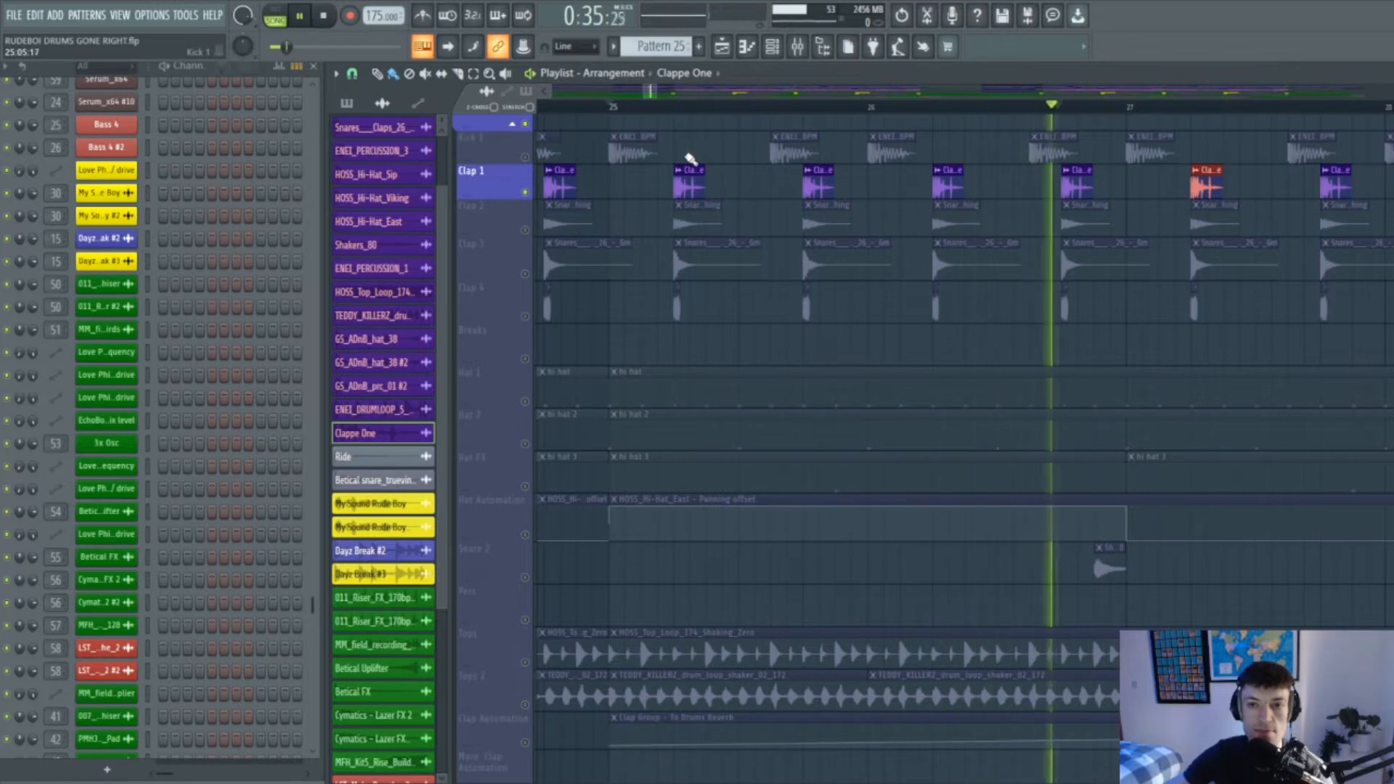
key("space")
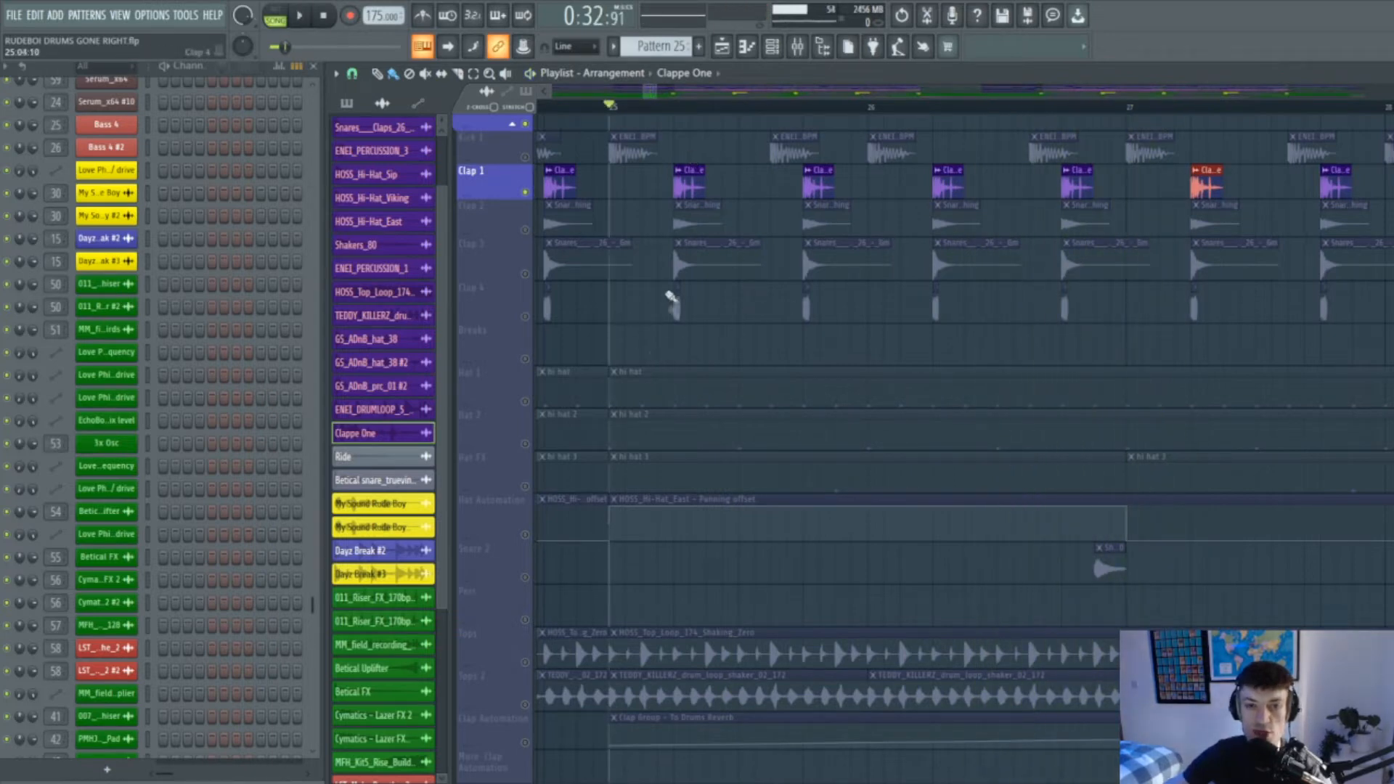
Unmute the Clap 2 and Clap 3 tracks one at a time, playing back the layered claps after each
left_click(527, 220, "ctrl")
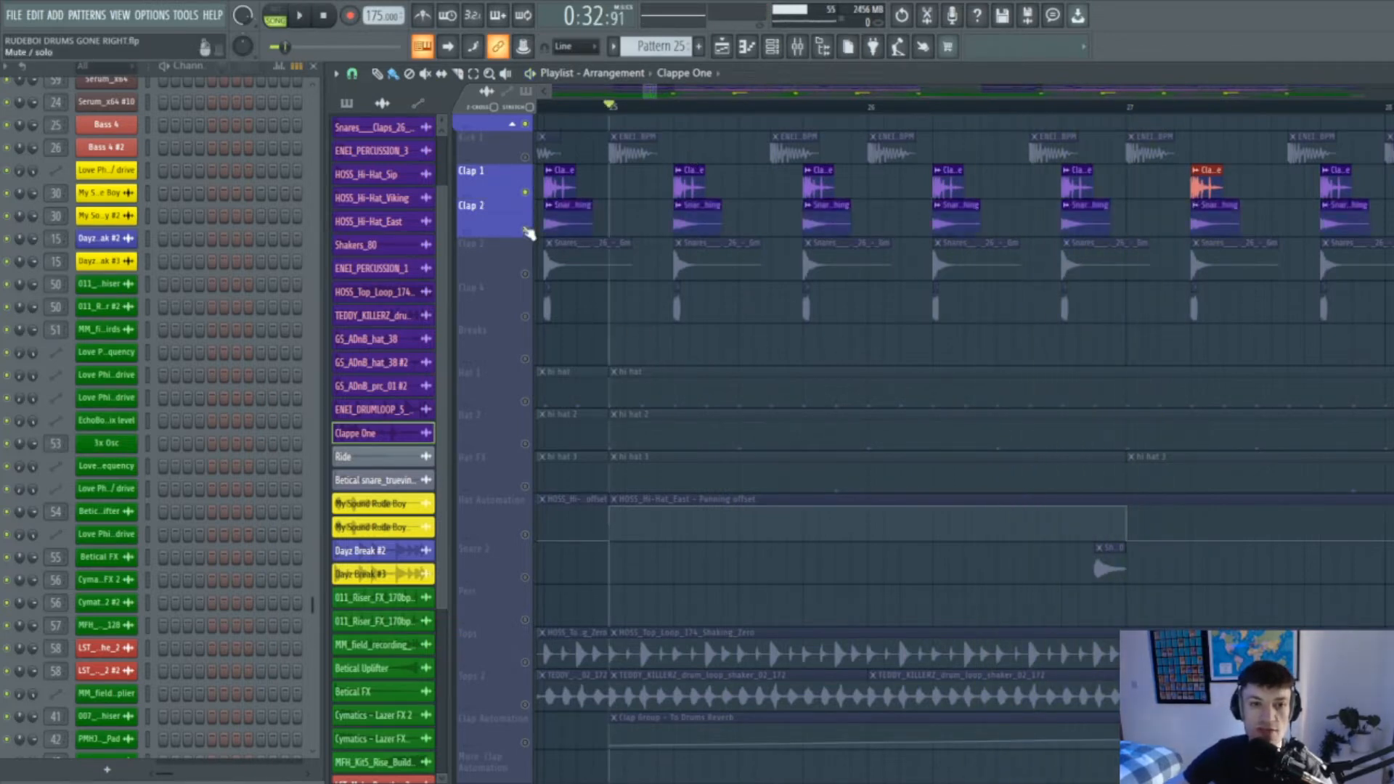
key("space")
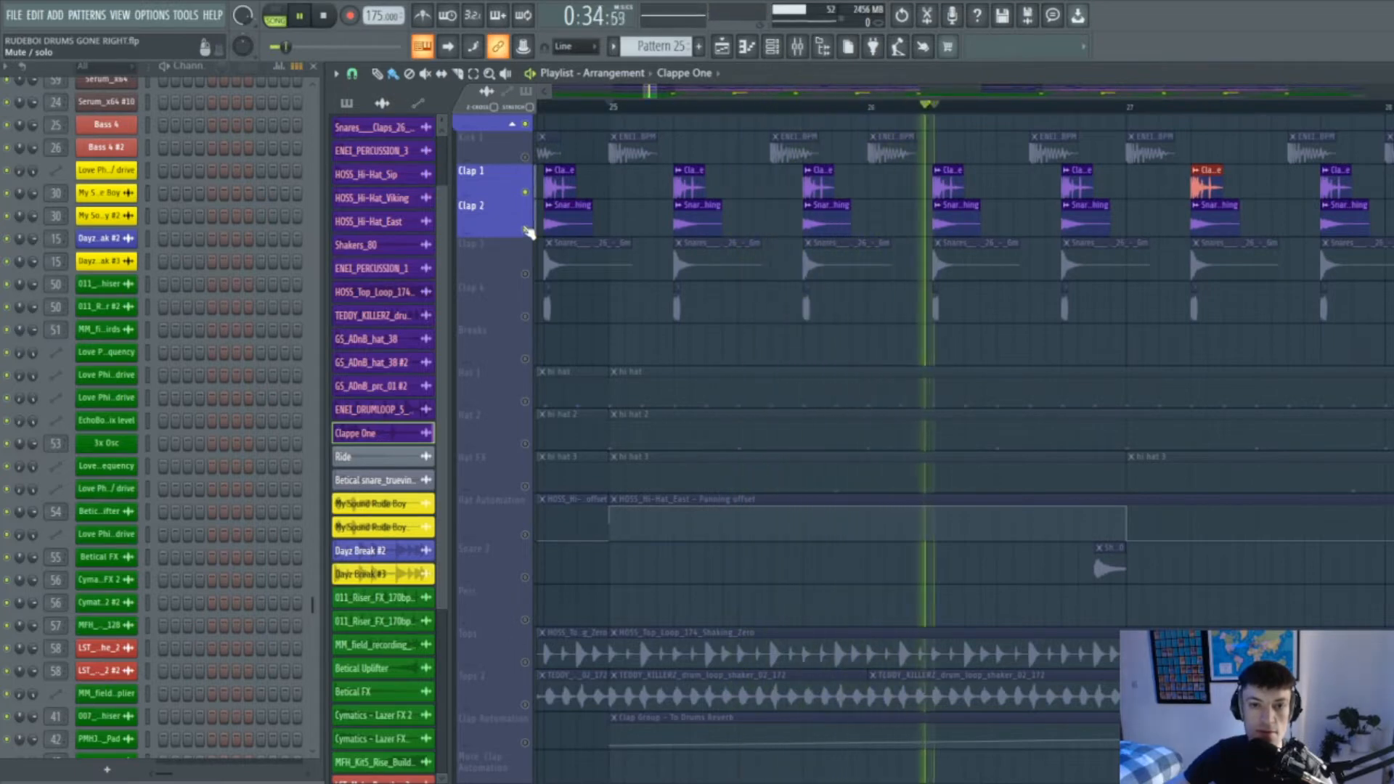
key("space")
left_click(526, 275, "ctrl")
key("space")
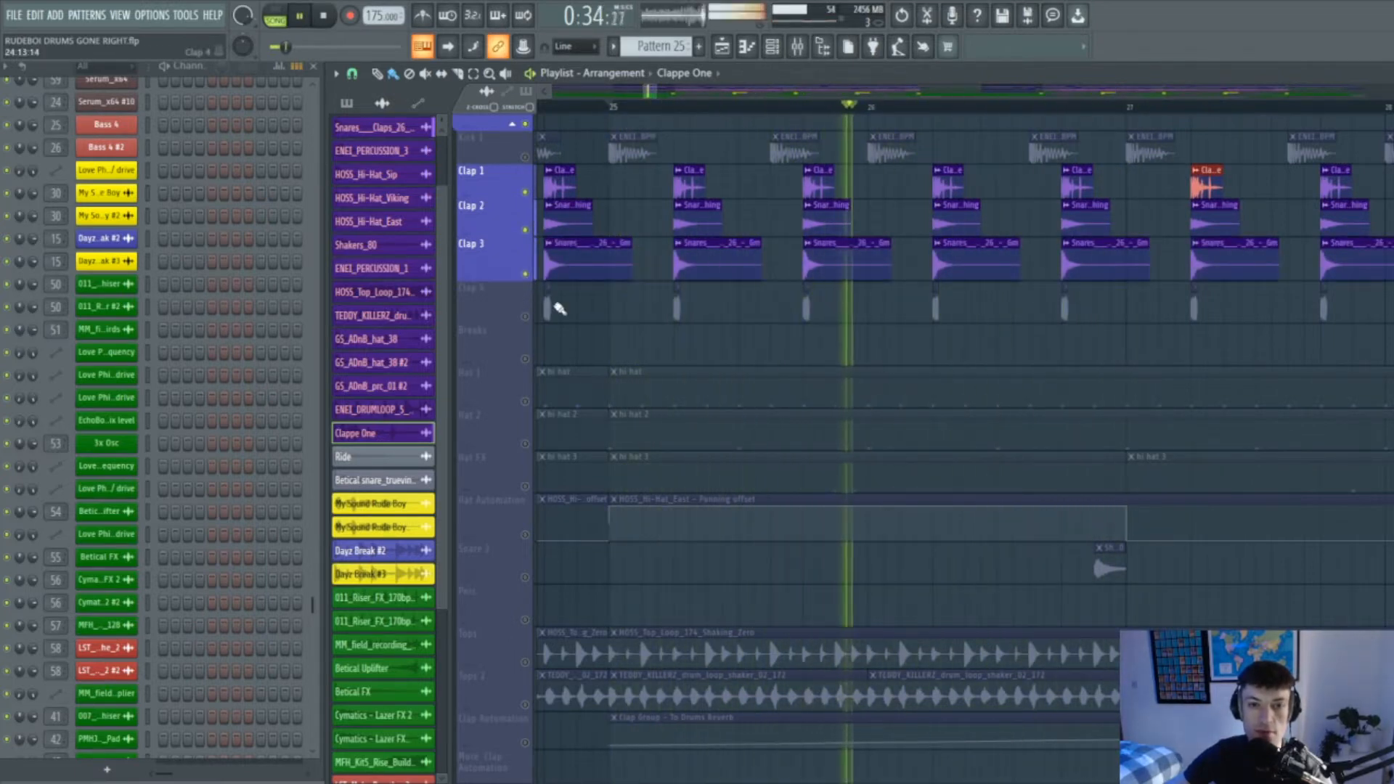
key("space")
Unmute the Clap 4 track, inspect the alignment of the four layers at bar 25 and play them back
left_click(526, 317)
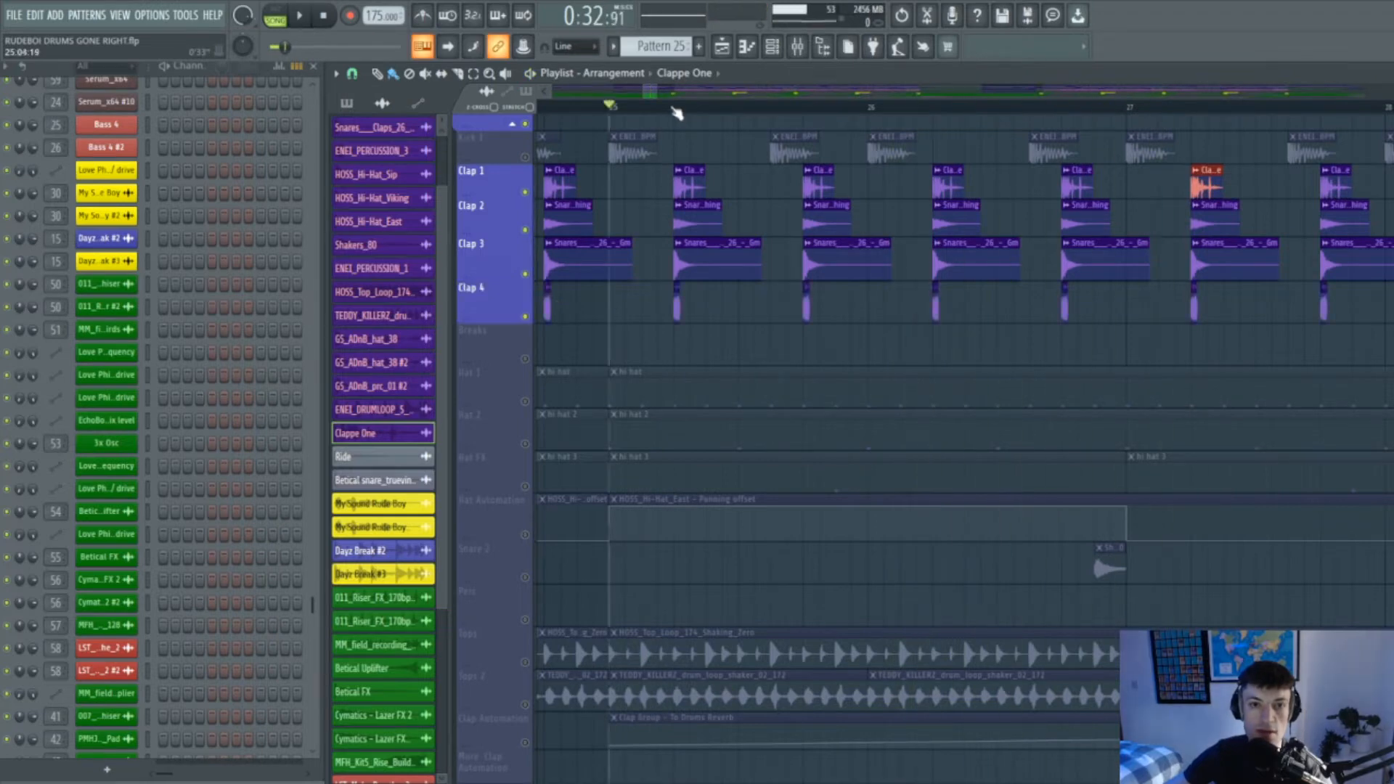
scroll(677, 114, "up", 6)
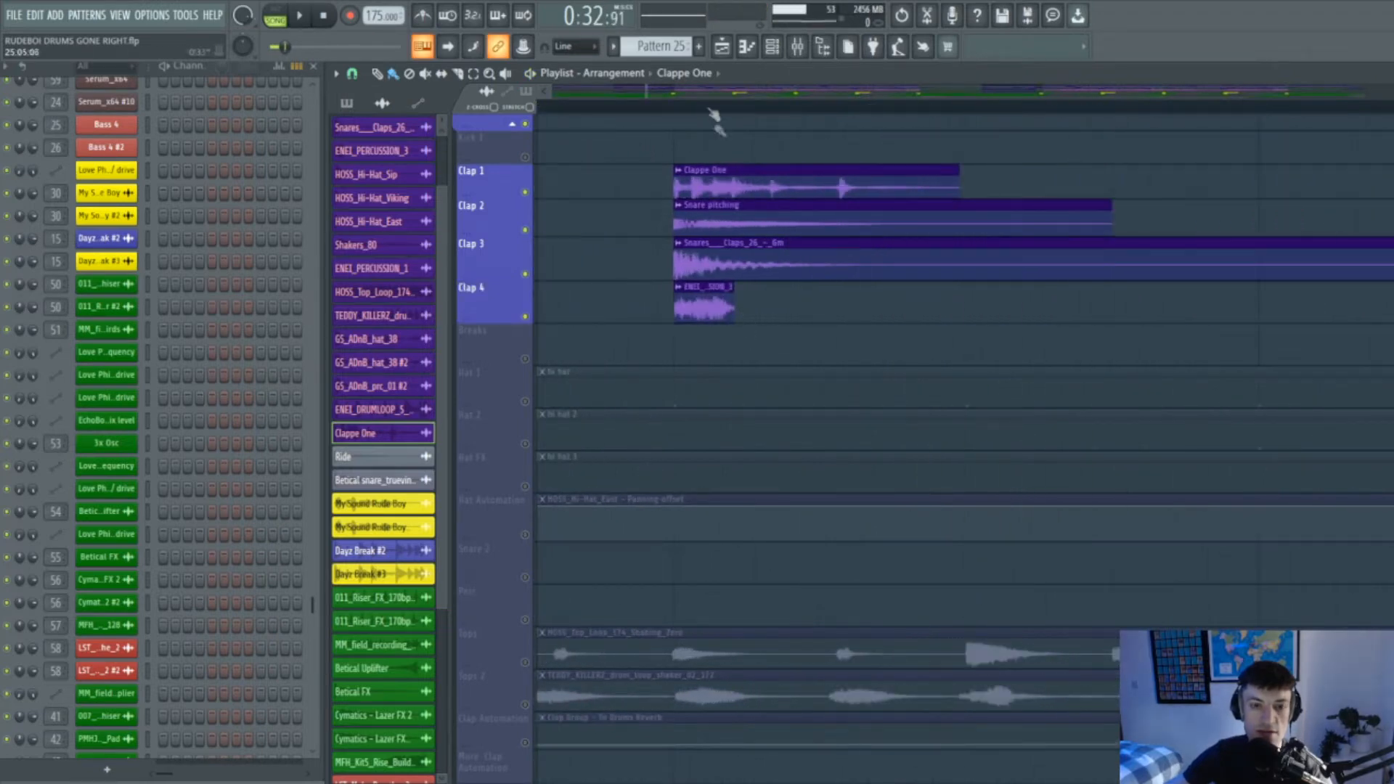
scroll(715, 120, "down", 8)
key("space")
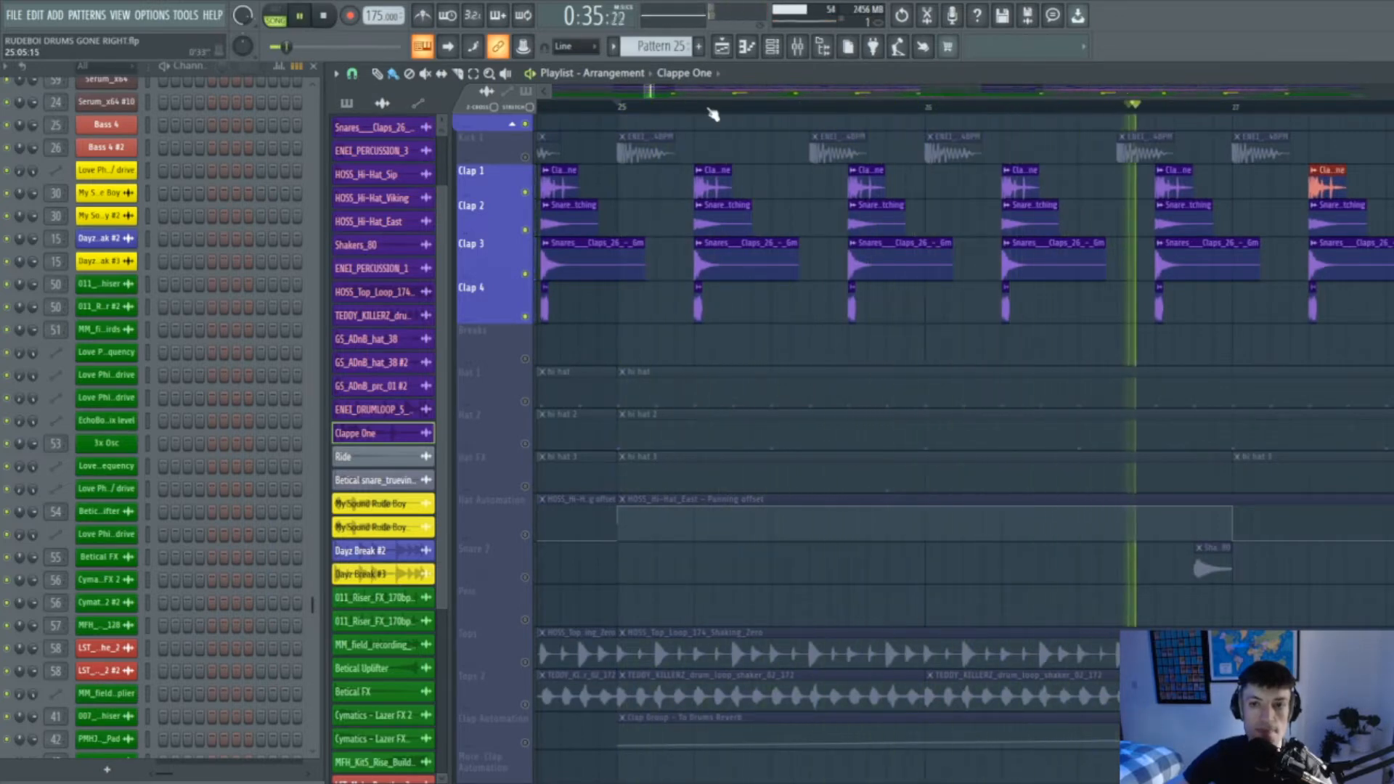
key("space")
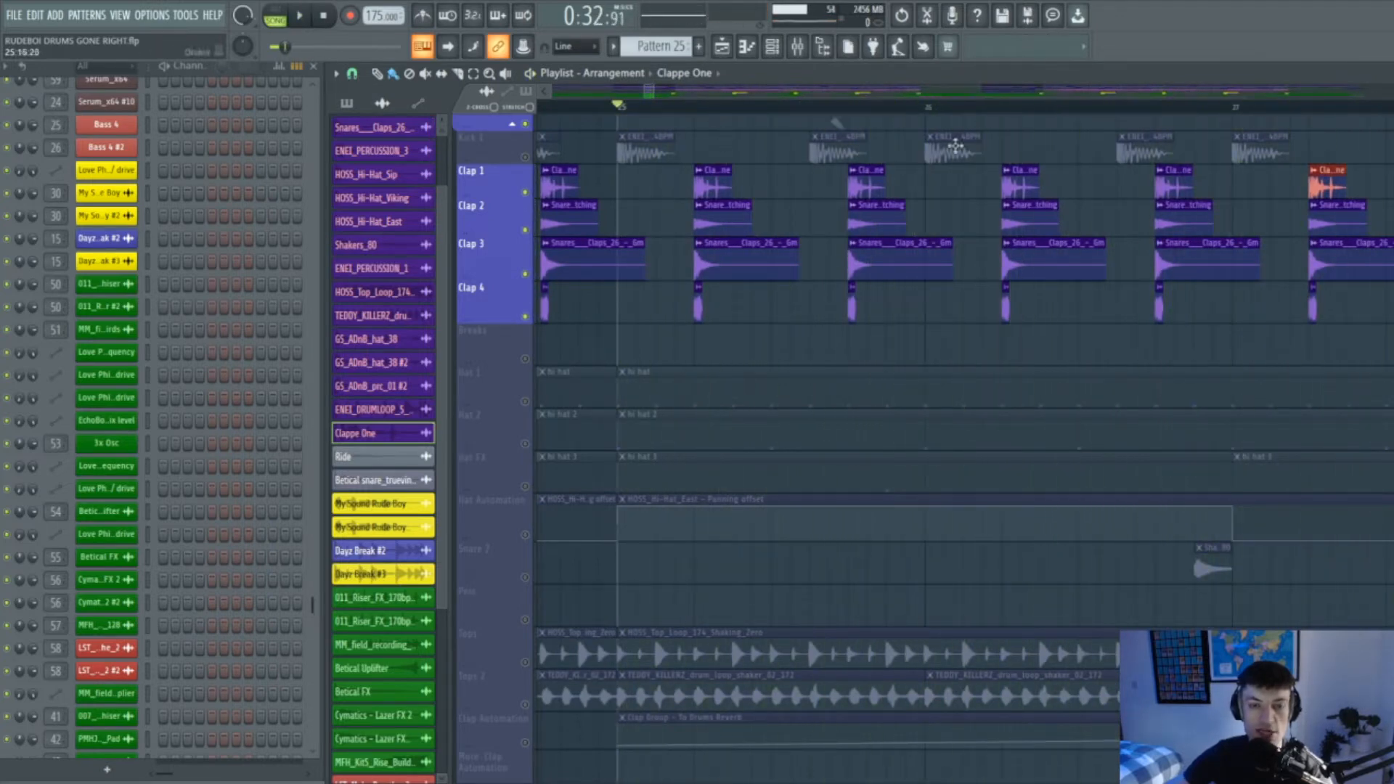
Examine the FabFilter Saturn settings and preset categories on the Clap 1 mixer channel
left_click(798, 49)
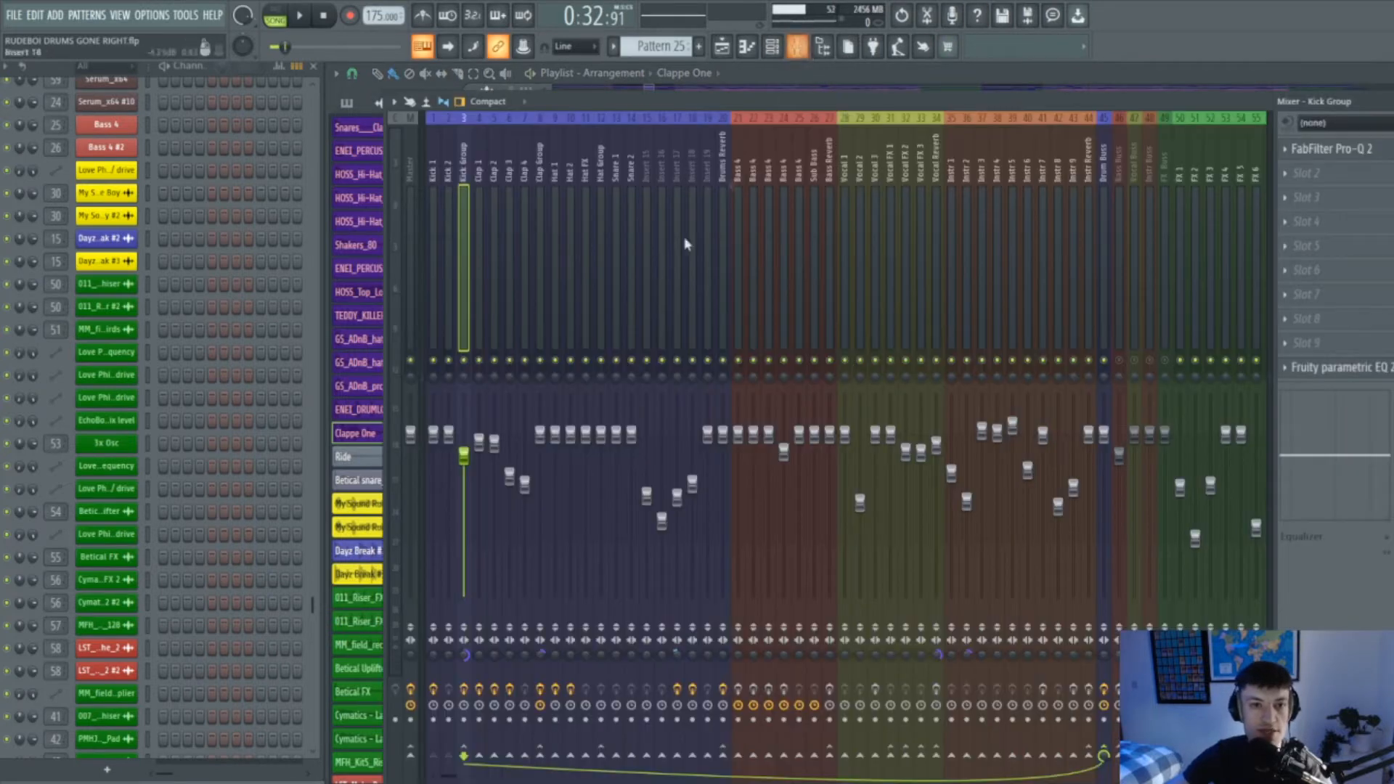
left_click(474, 247)
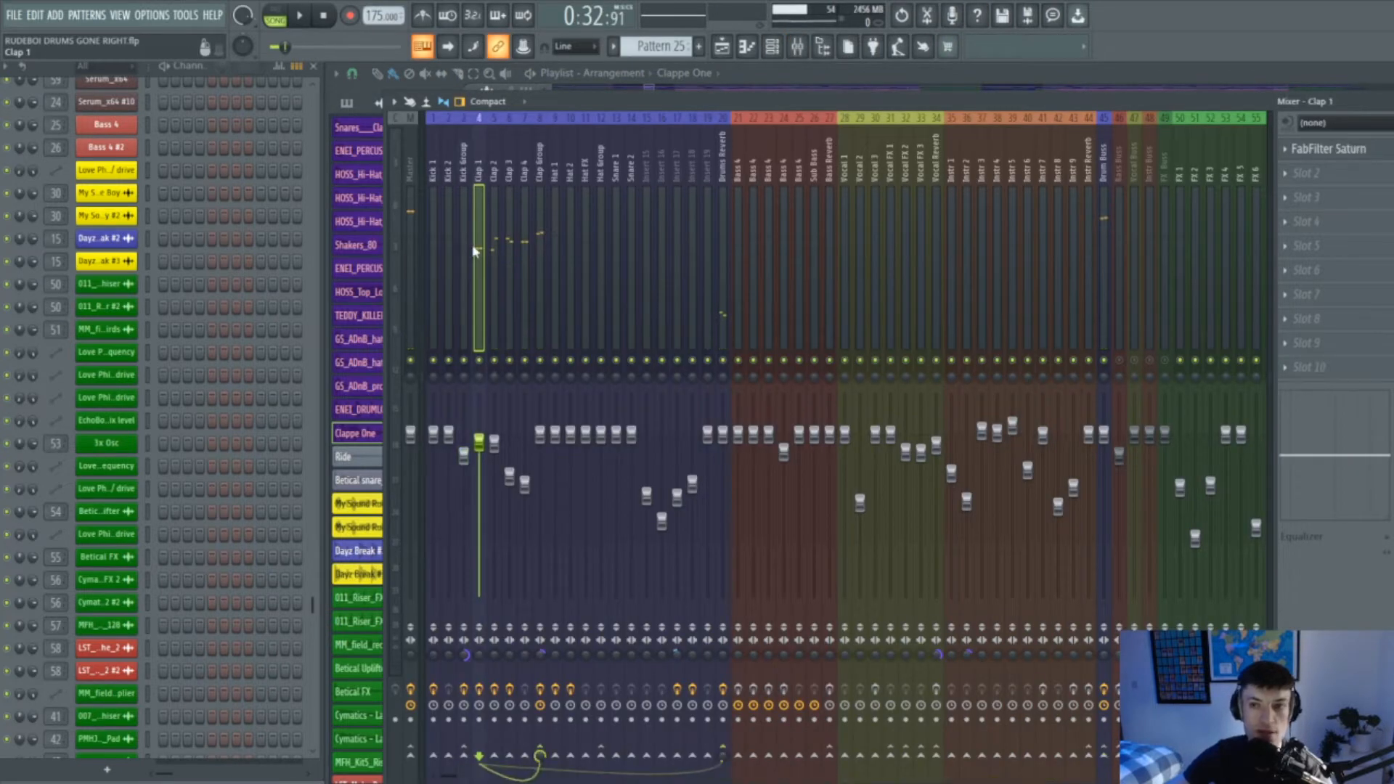
left_click(1376, 152)
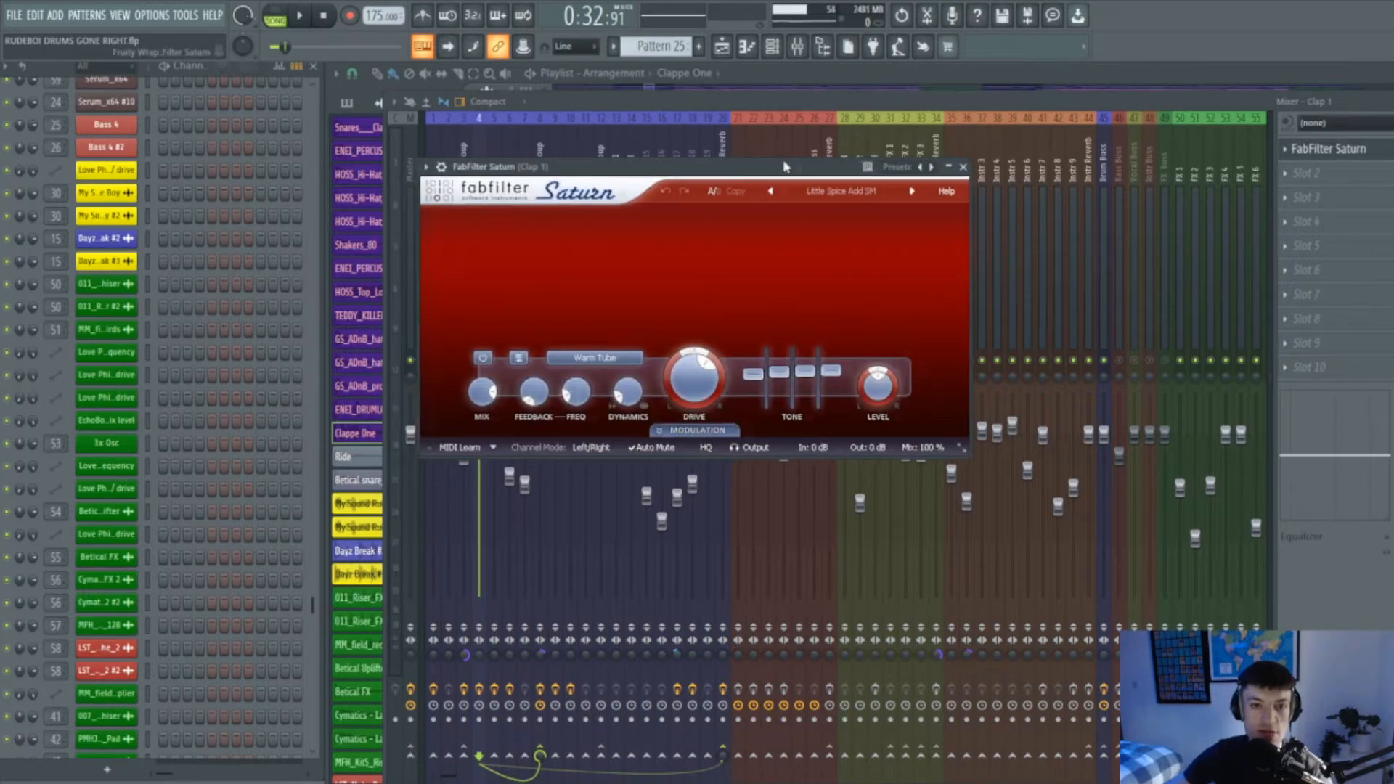
left_click_drag(783, 166, 845, 180)
left_click(901, 205)
mouse_move(922, 229)
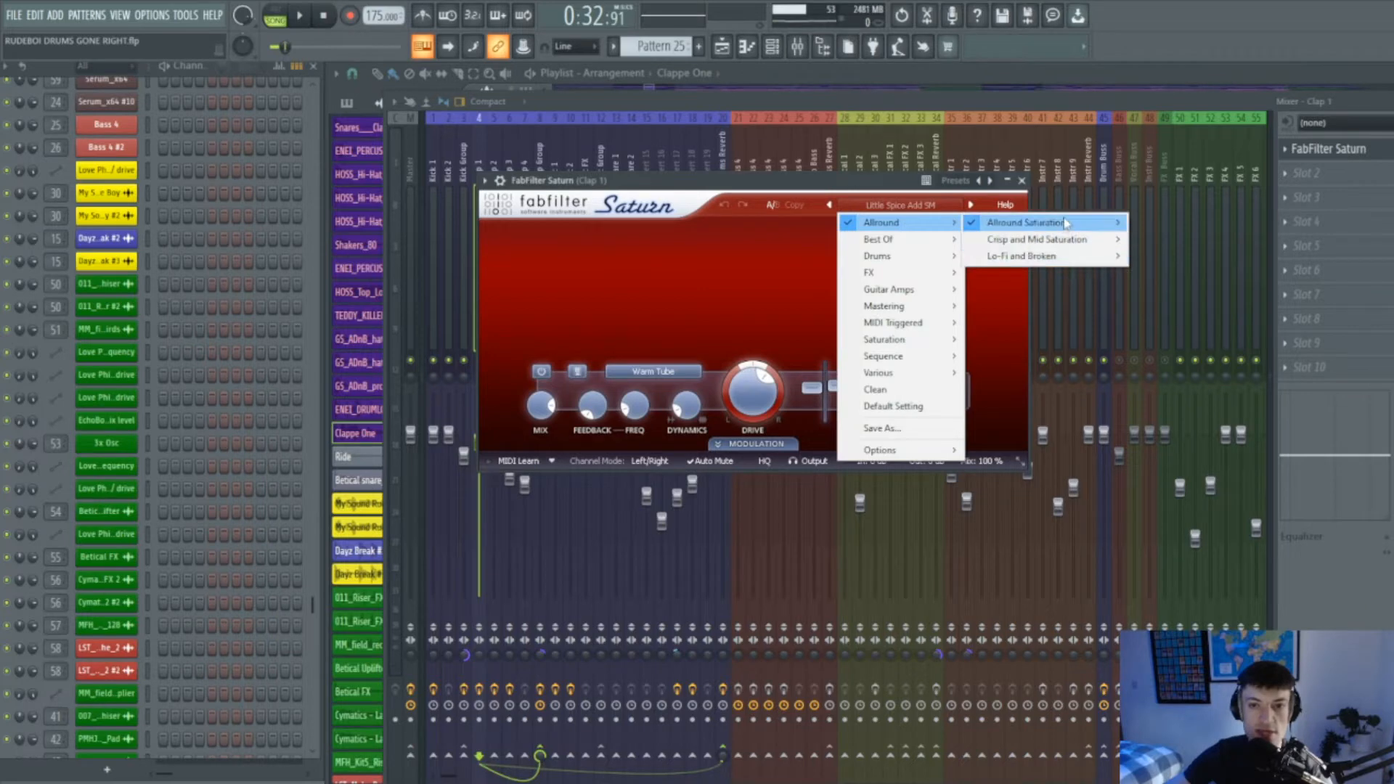
left_click(852, 191)
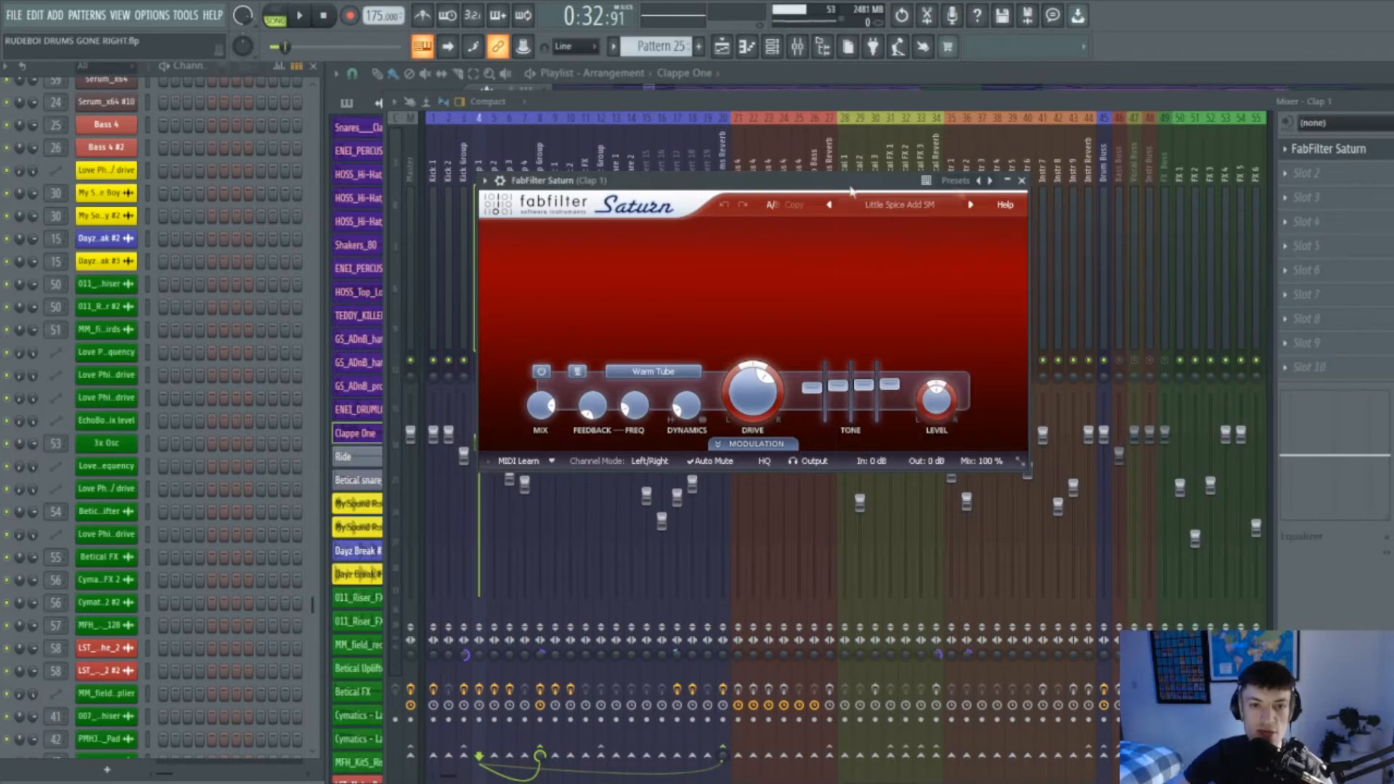
left_click(1021, 181)
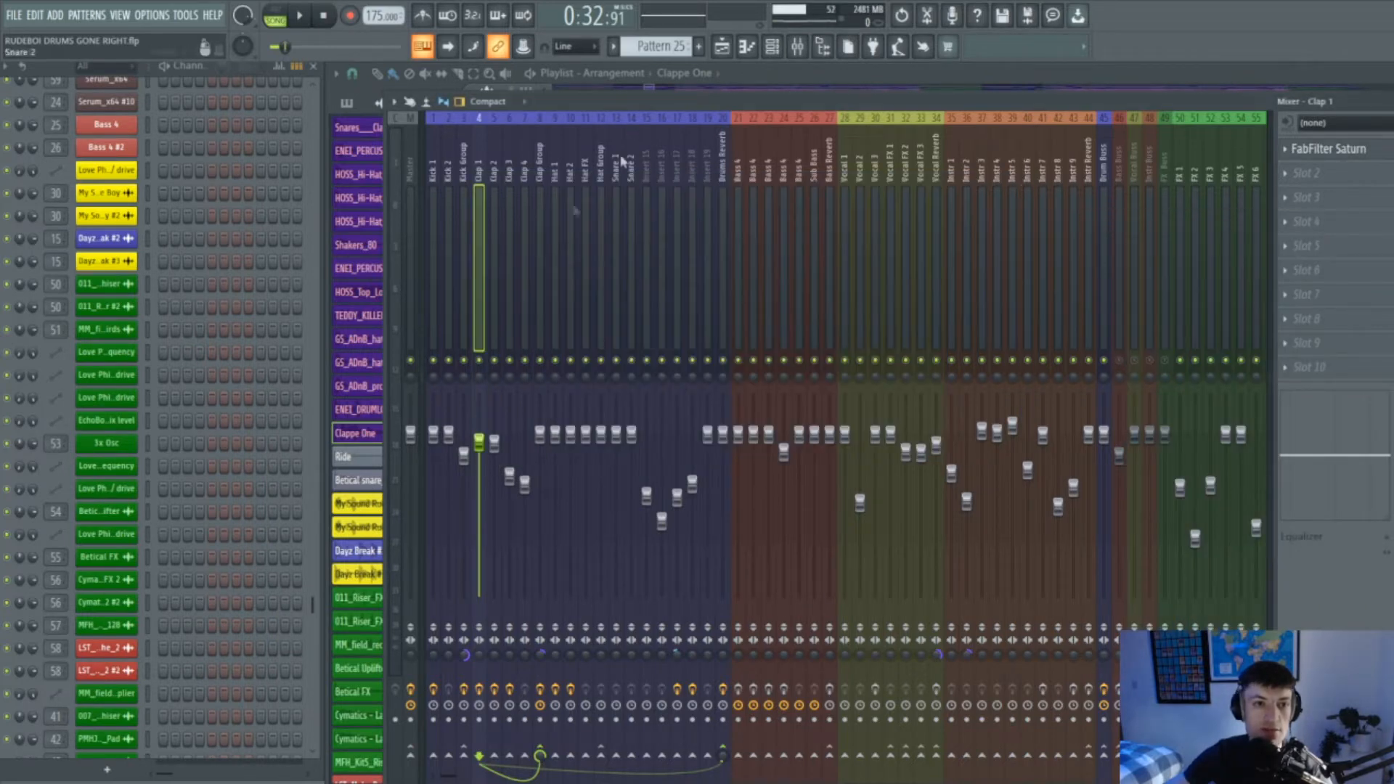
Examine the FabFilter Pro-Q 2 equalizer curve on the Clap 2 mixer channel
left_click(495, 203)
left_click(1329, 149)
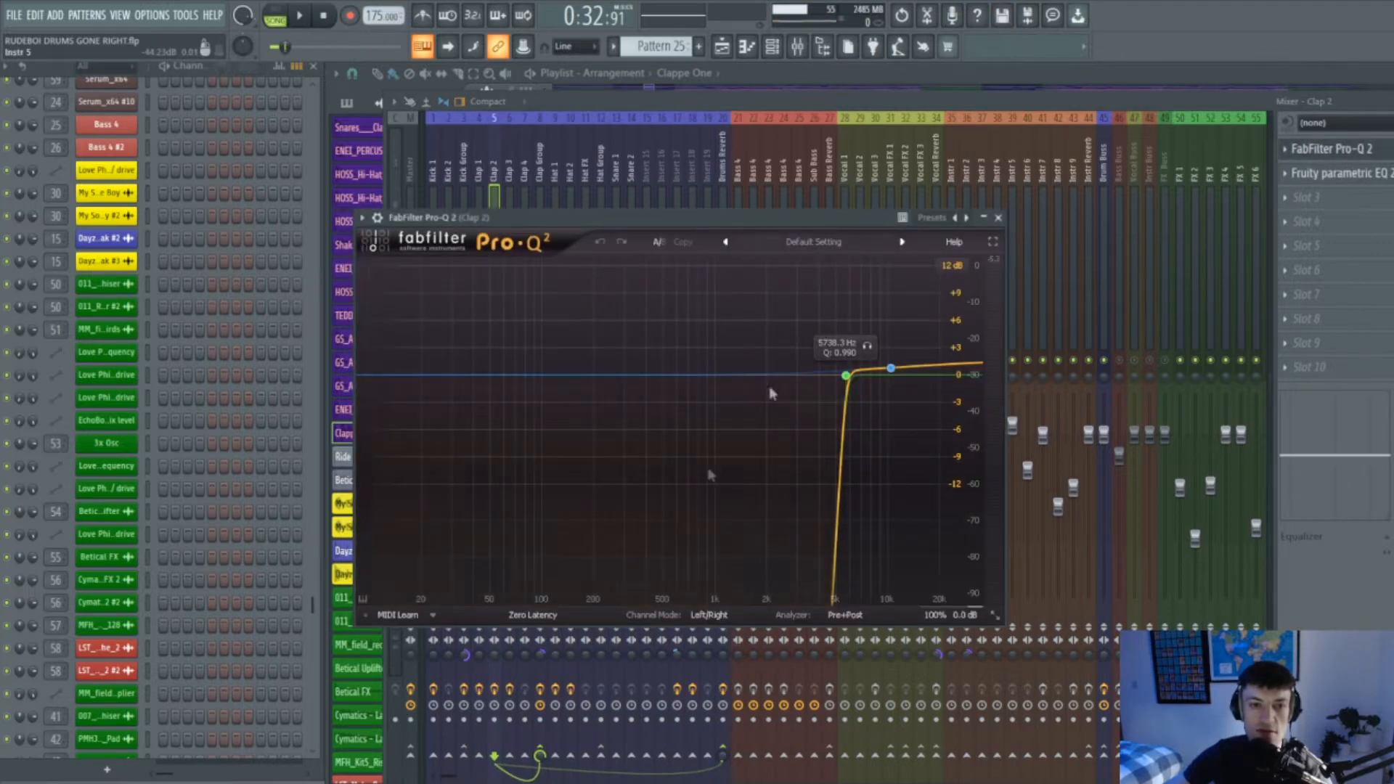
left_click(999, 218)
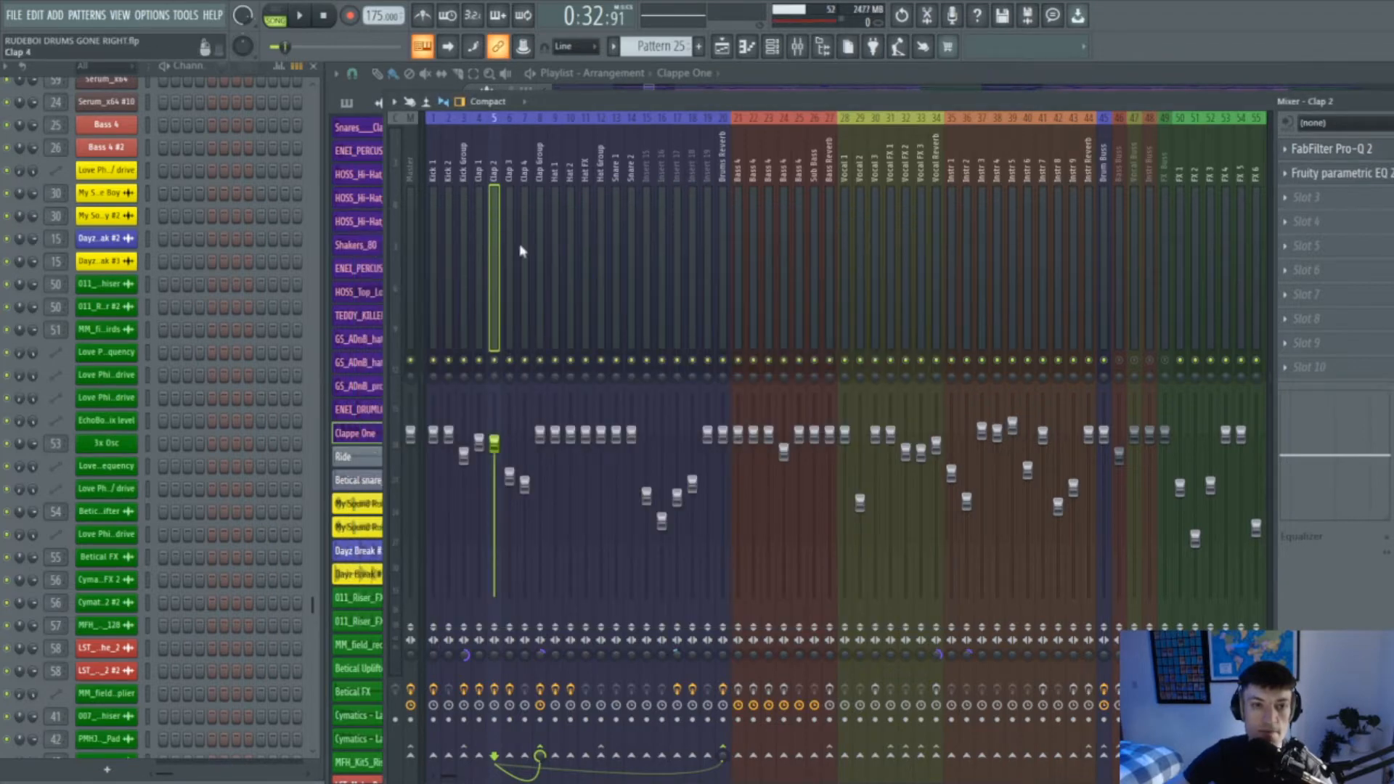
Examine the FabFilter Pro-Q 2 curve on the Clap 3 mixer channel and check the effect slots of Clap 4
left_click(509, 243)
left_click(1332, 148)
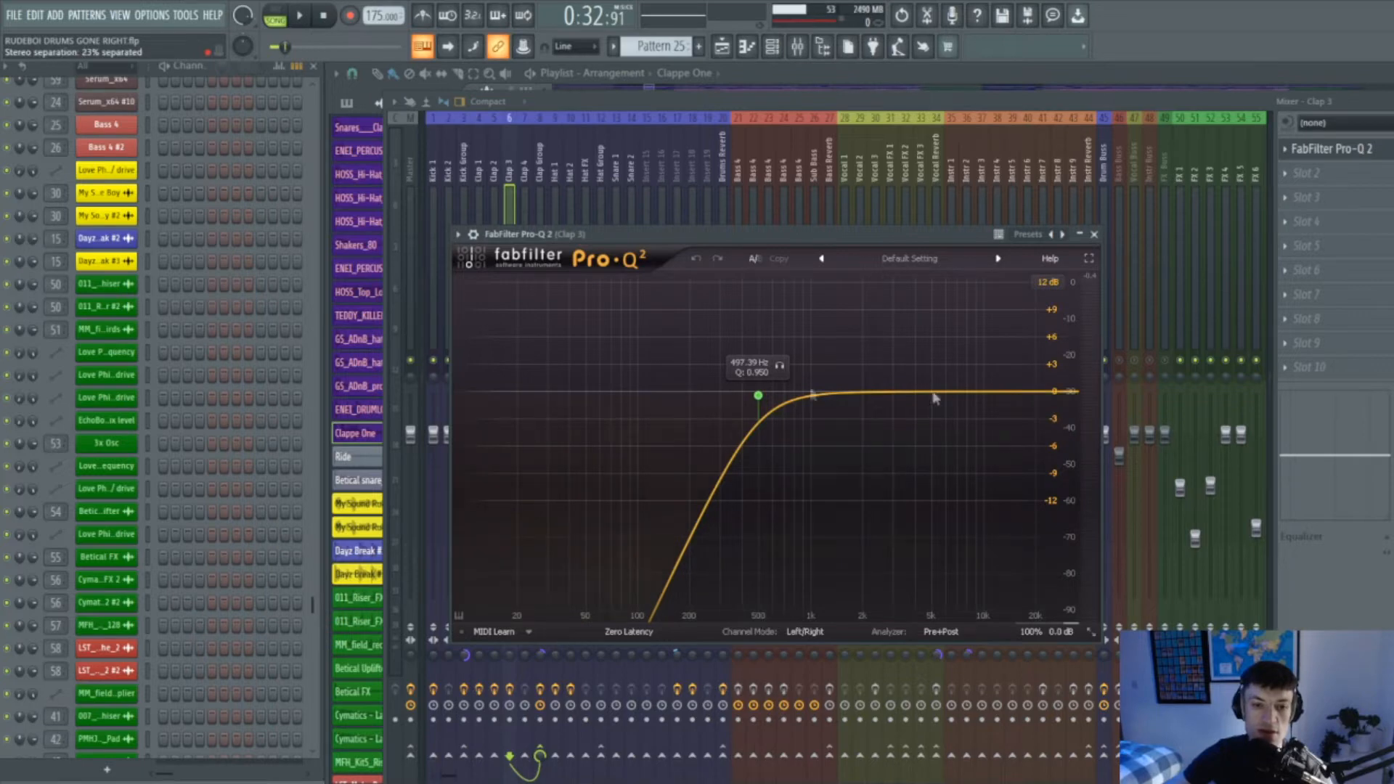
left_click(1095, 235)
left_click(521, 189)
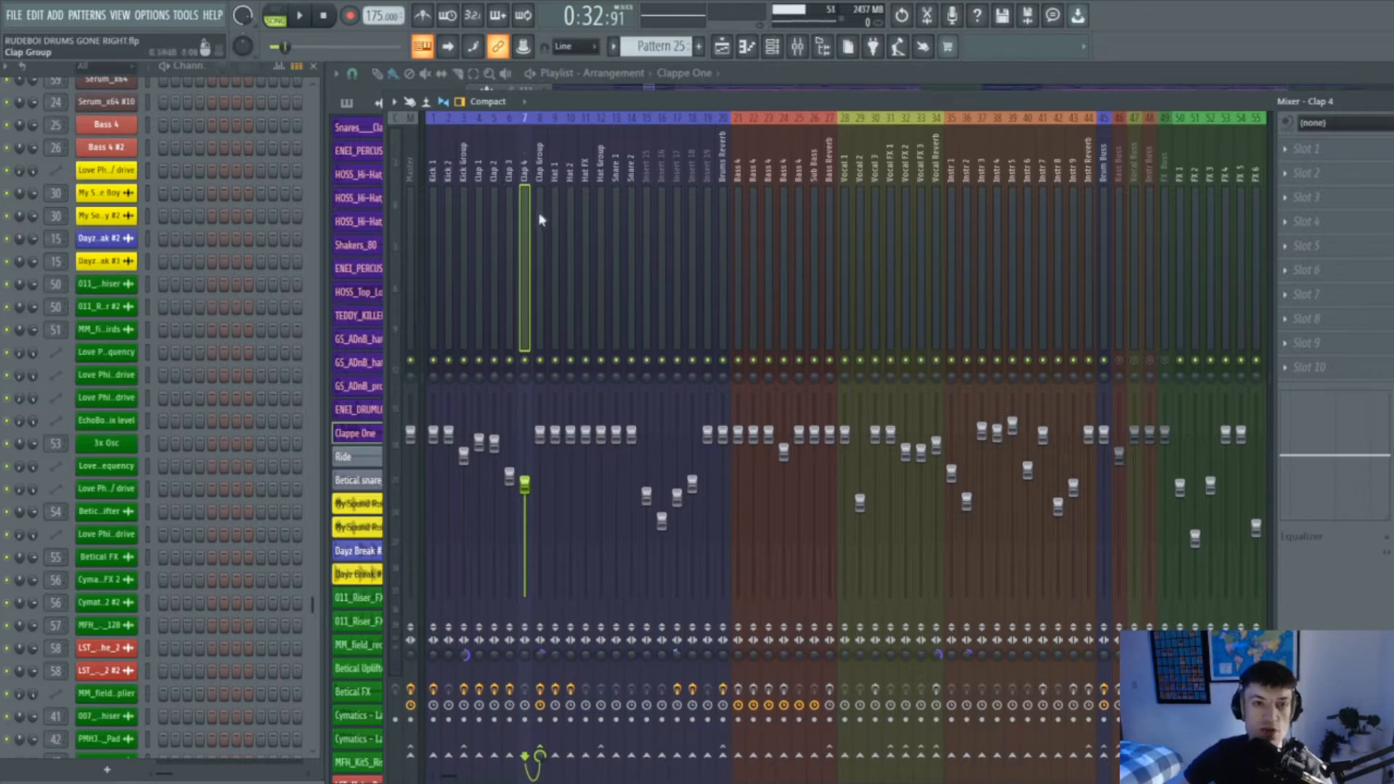
left_click(510, 237)
left_click(523, 225)
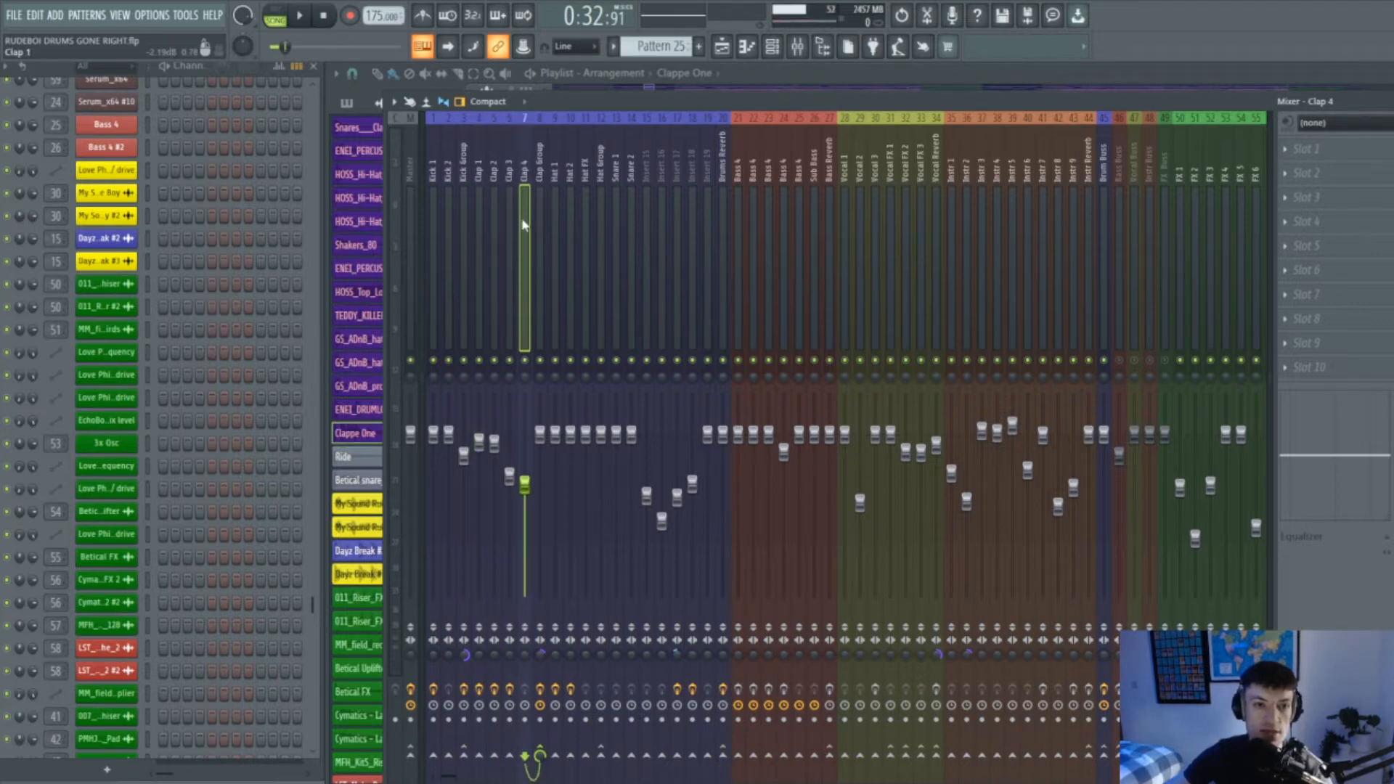
Examine the curves of both FabFilter Pro-Q 2 equalizers on the Clap Group mixer channel
left_click(540, 224)
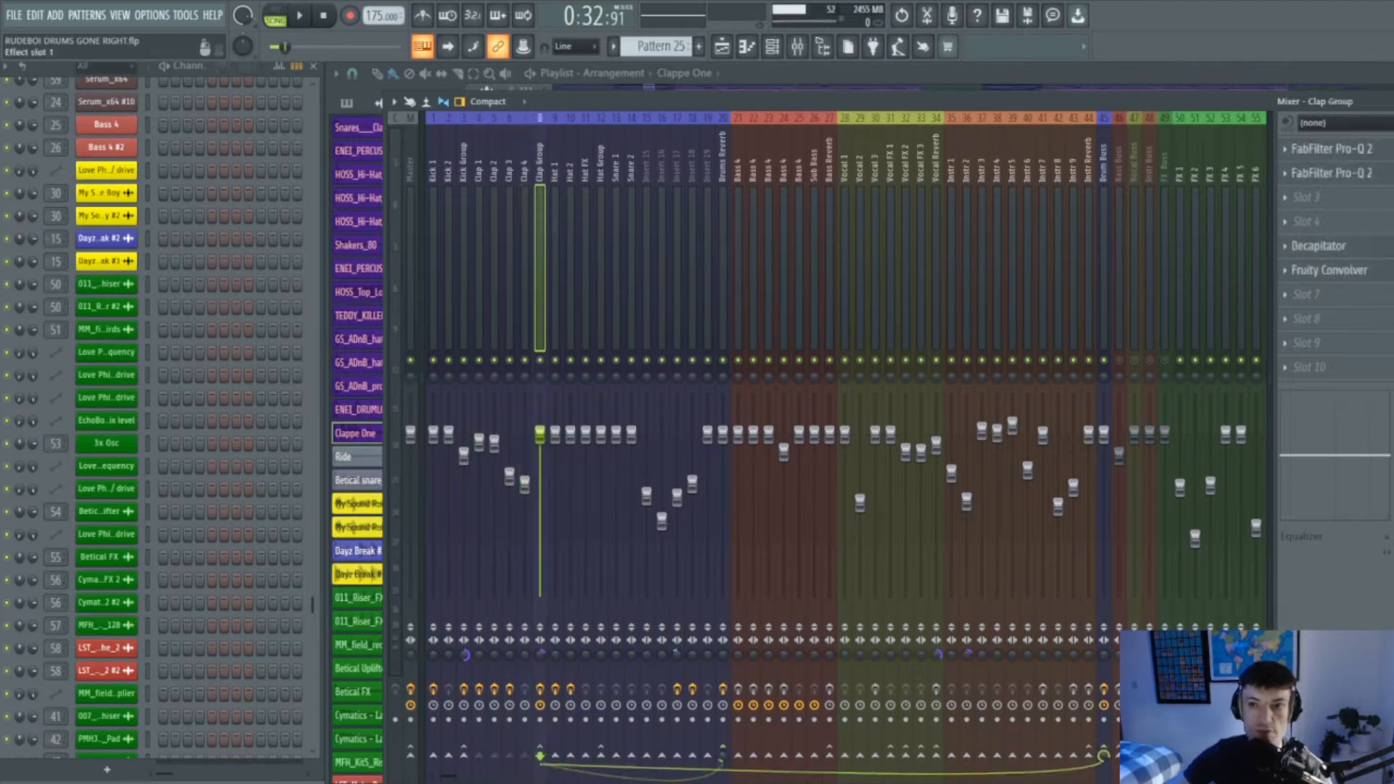
left_click(1372, 148)
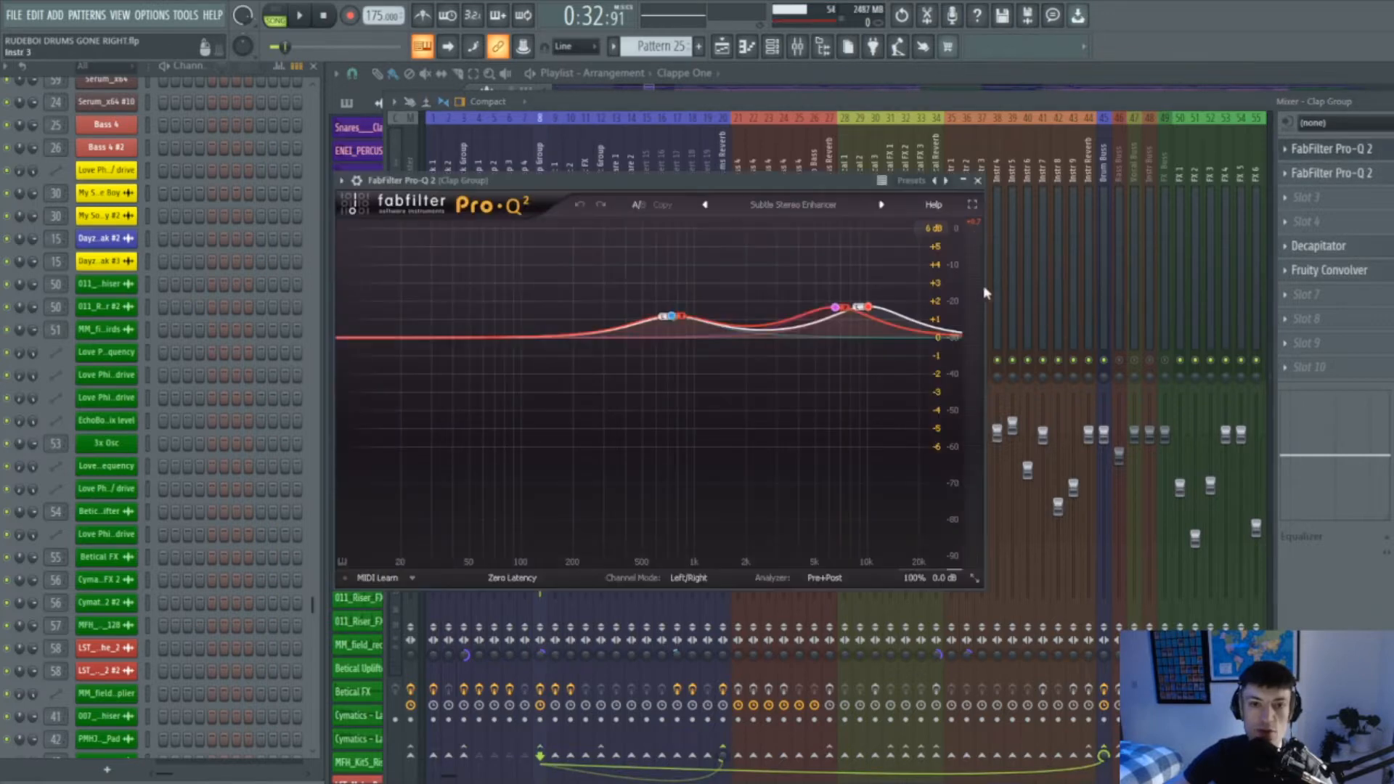
left_click(979, 181)
left_click(1358, 174)
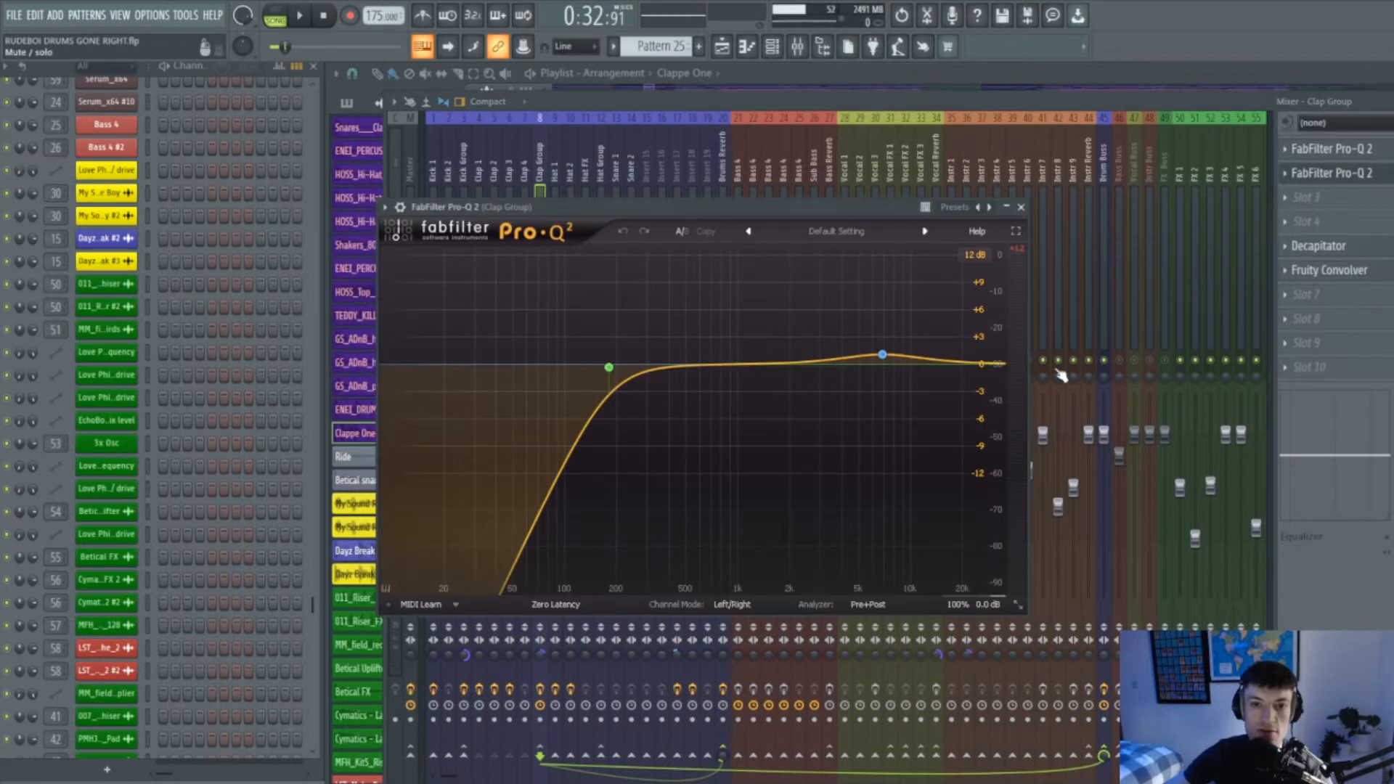
left_click(1023, 209)
Examine the Decapitator and Fruity Convolver settings on the Clap Group mixer channel
left_click(1372, 249)
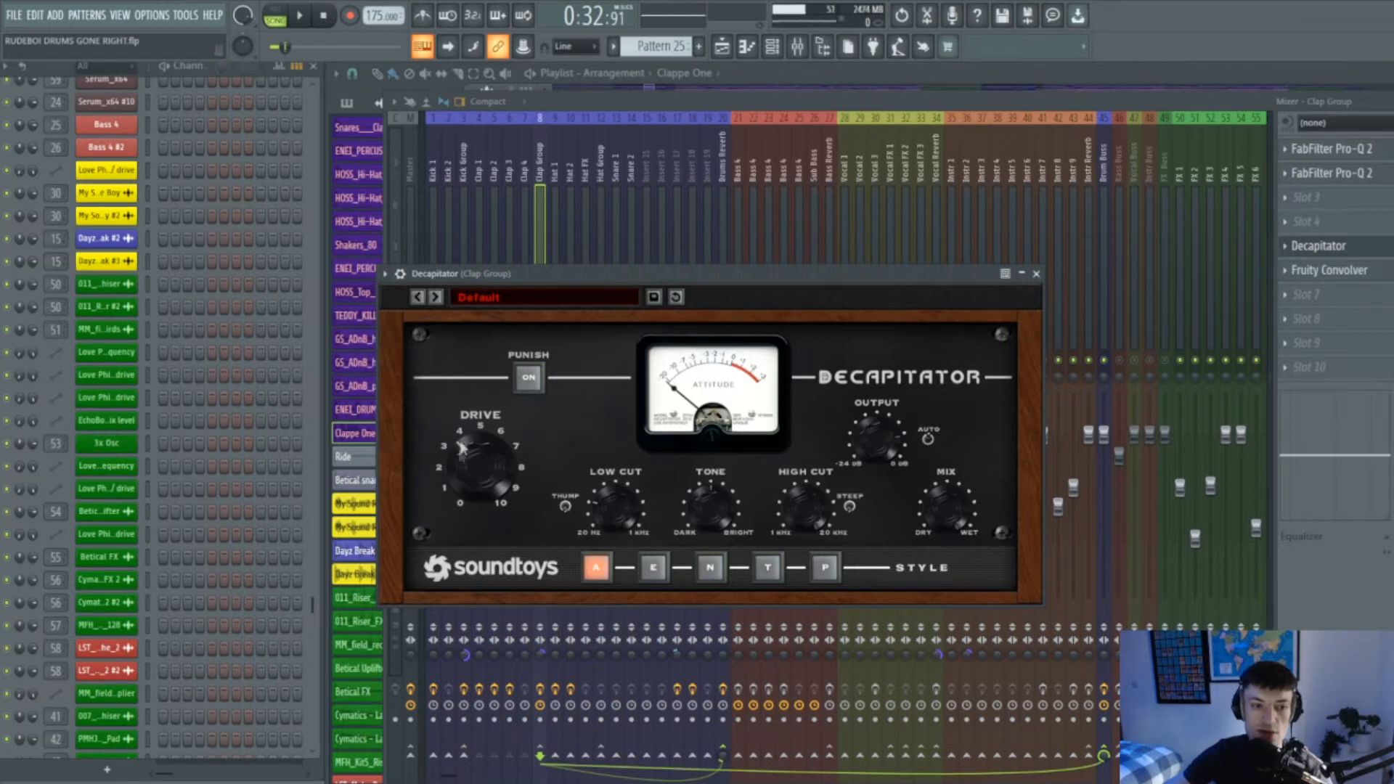
left_click(1036, 275)
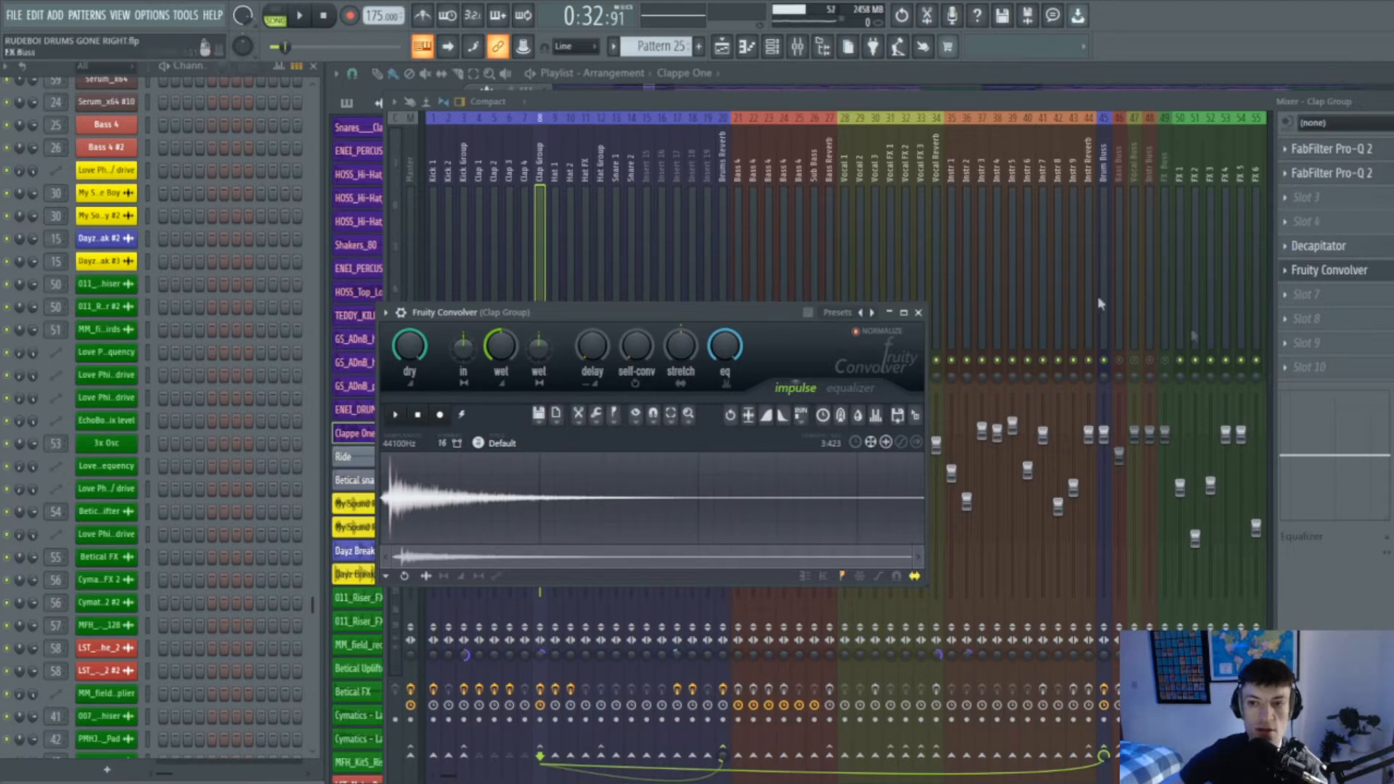
left_click(918, 313)
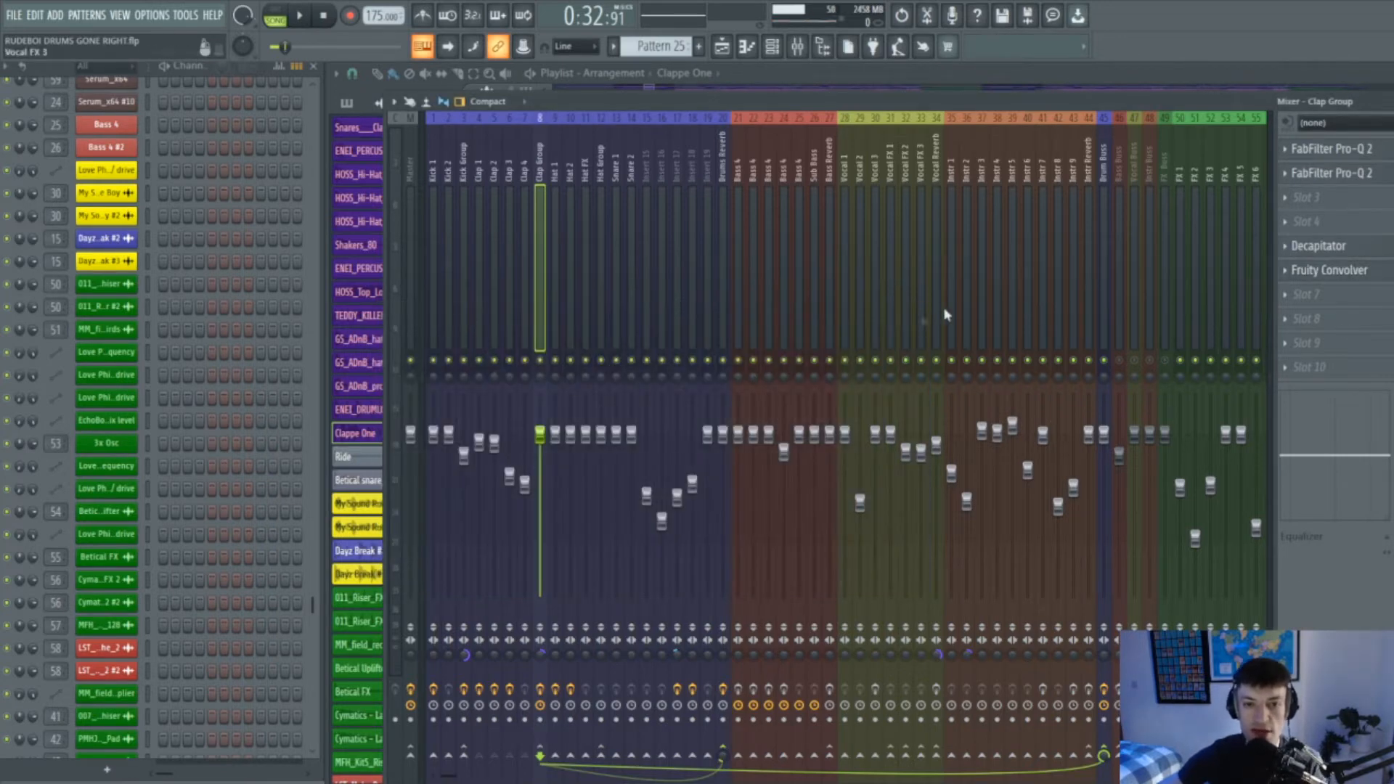
Unmute the More Clap Automation track in the playlist and play back the claps from bar 29
key("F9")
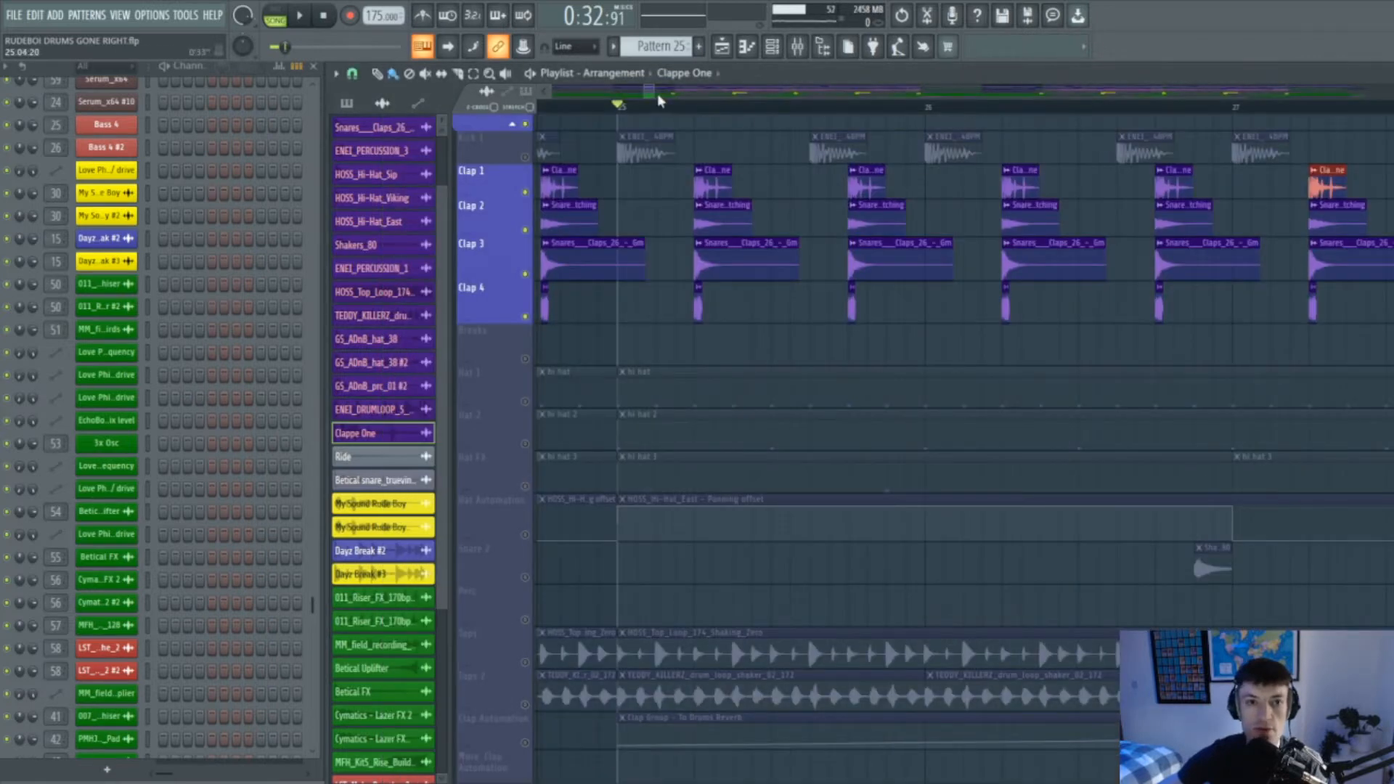
scroll(659, 100, "down", 5)
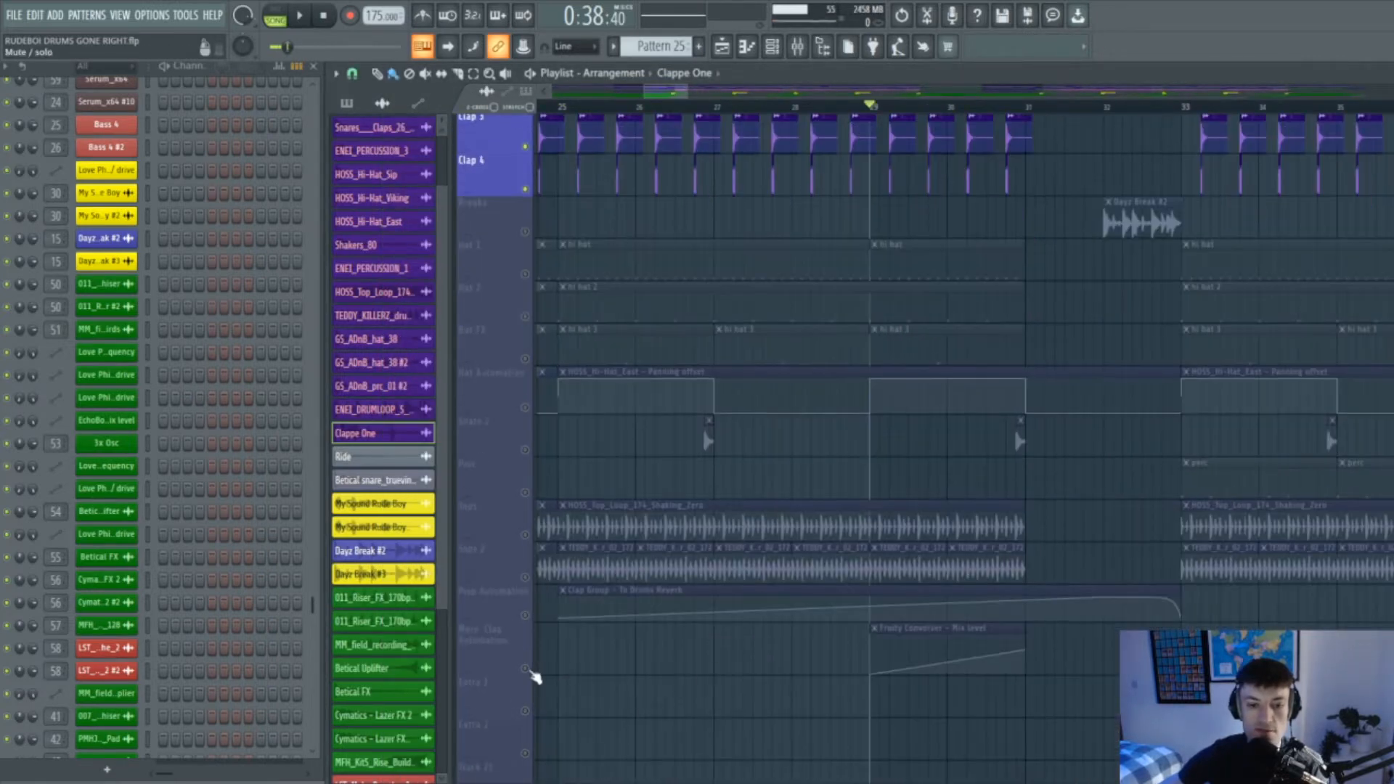
left_click(526, 674)
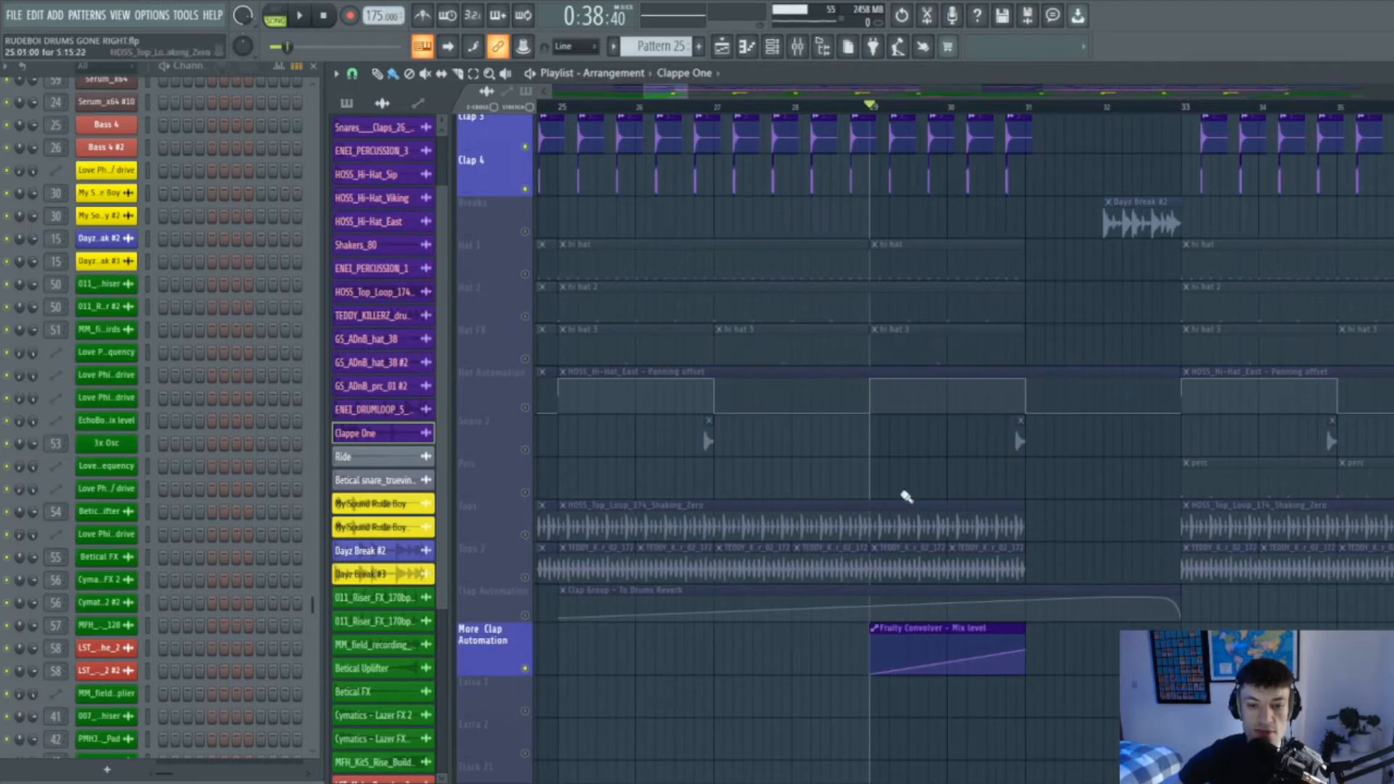
scroll(1010, 555, "up", 3)
scroll(1033, 570, "down", 1)
key("space")
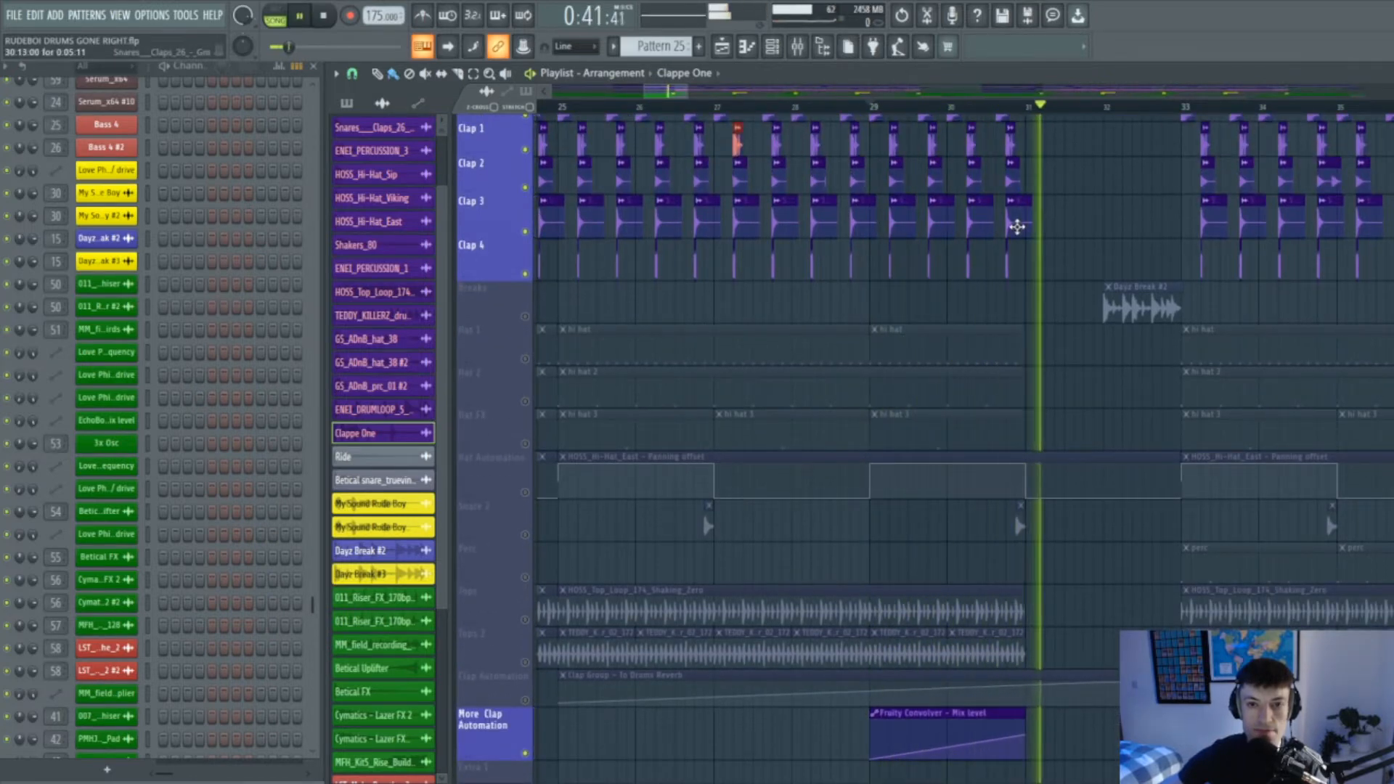
key("space")
Unmute the Kick 1 and Breaks tracks and play back the Dayz Break #2 clip at bar 32
scroll(1017, 226, "up", 1)
left_click_drag(645, 93, 640, 93)
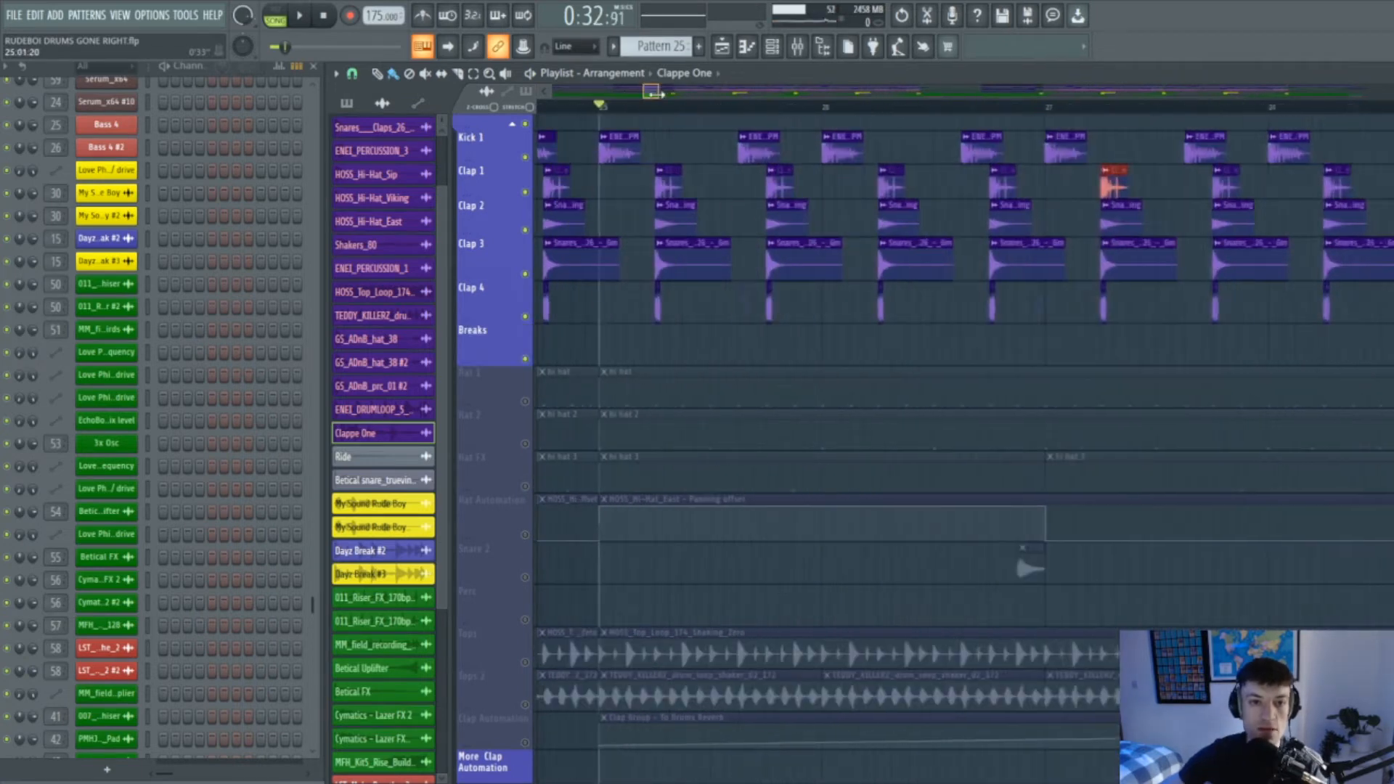
left_click_drag(652, 92, 683, 107)
left_click(932, 110)
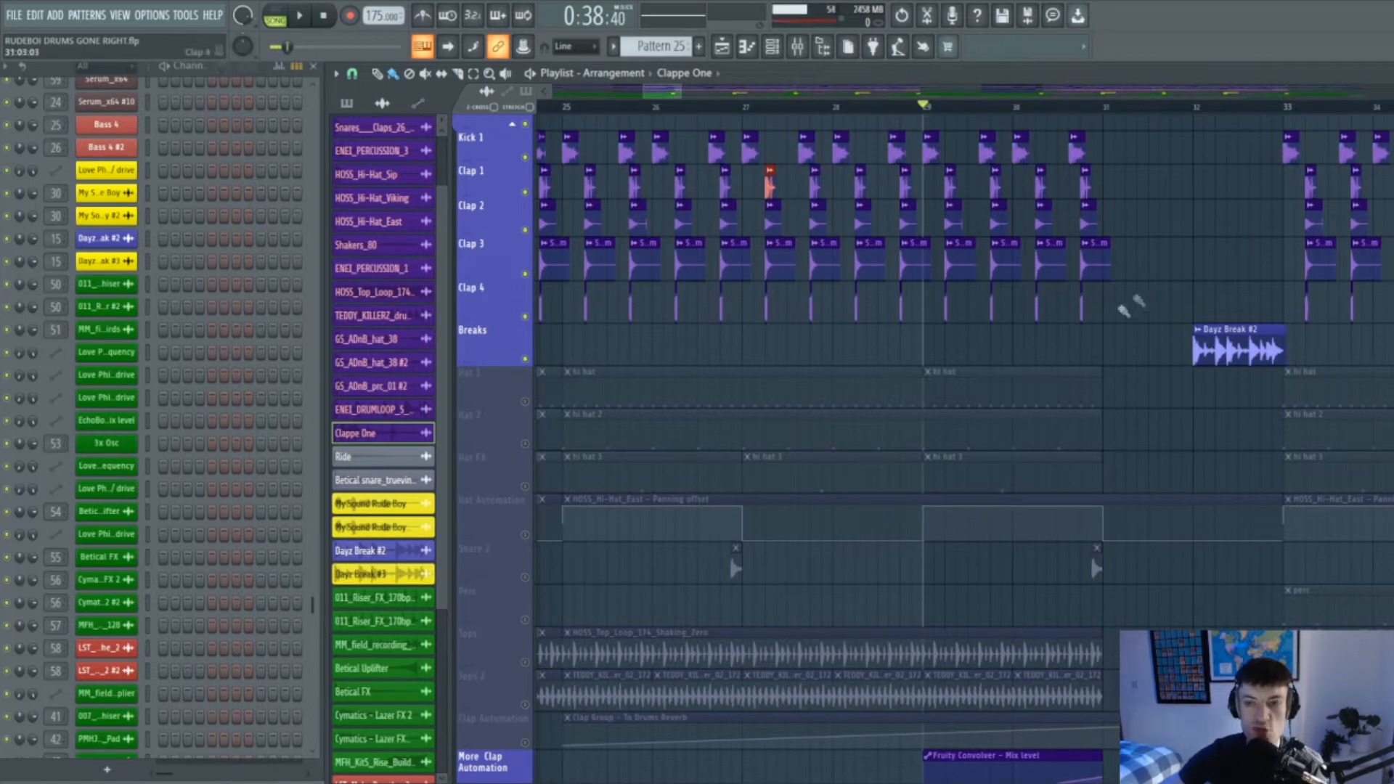
left_click(1255, 345)
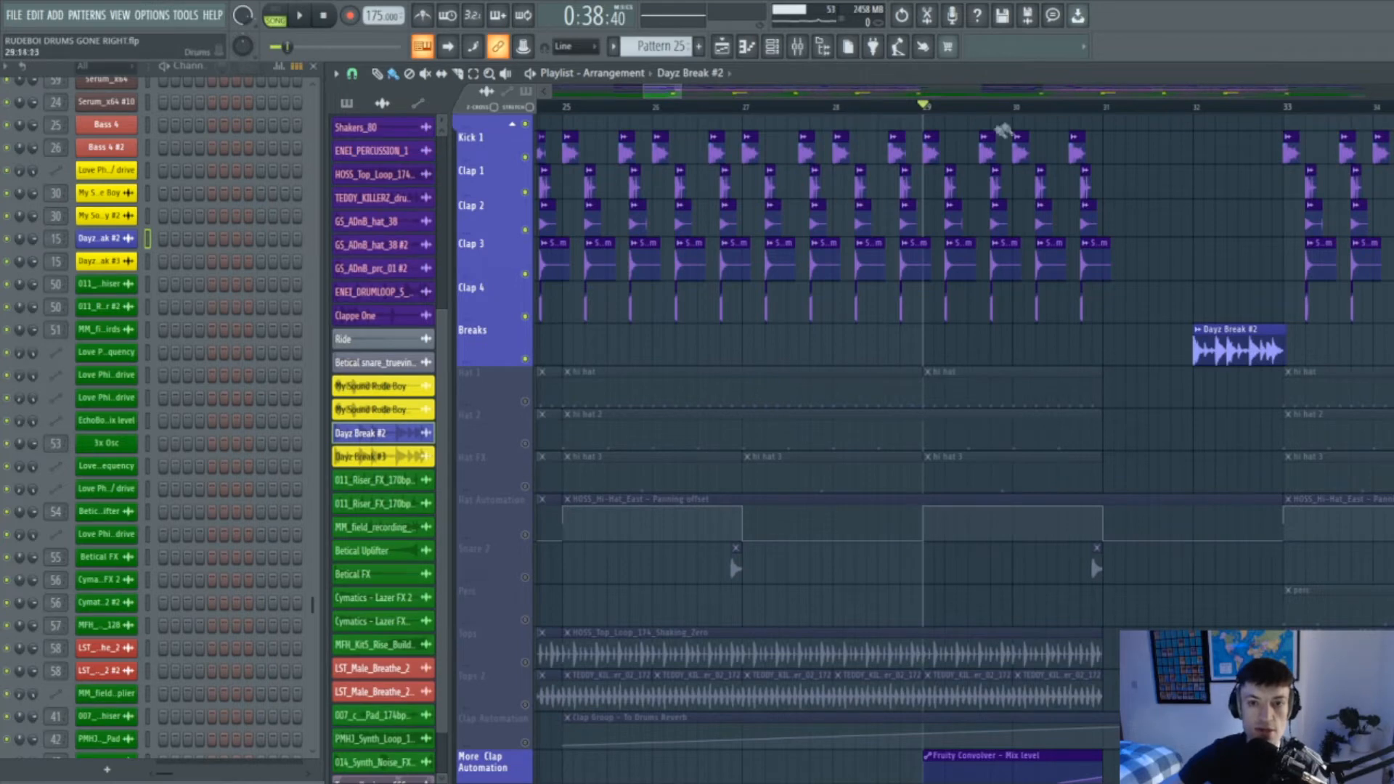
key("space")
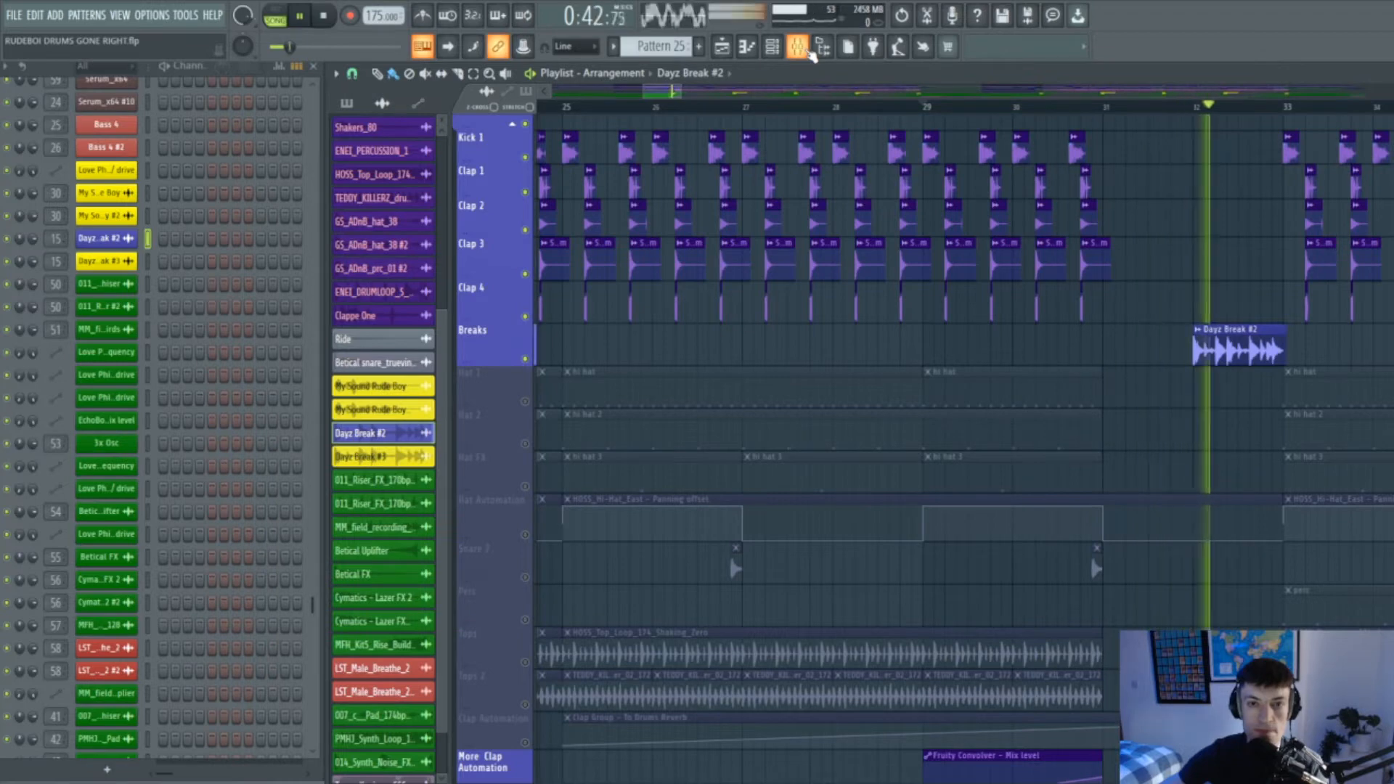
key("space")
Check the break's mixer routing on Insert 15 and examine the ValhallaRoom and FabFilter Pro-Q 2 effects on Drums Reverb
left_click(808, 51)
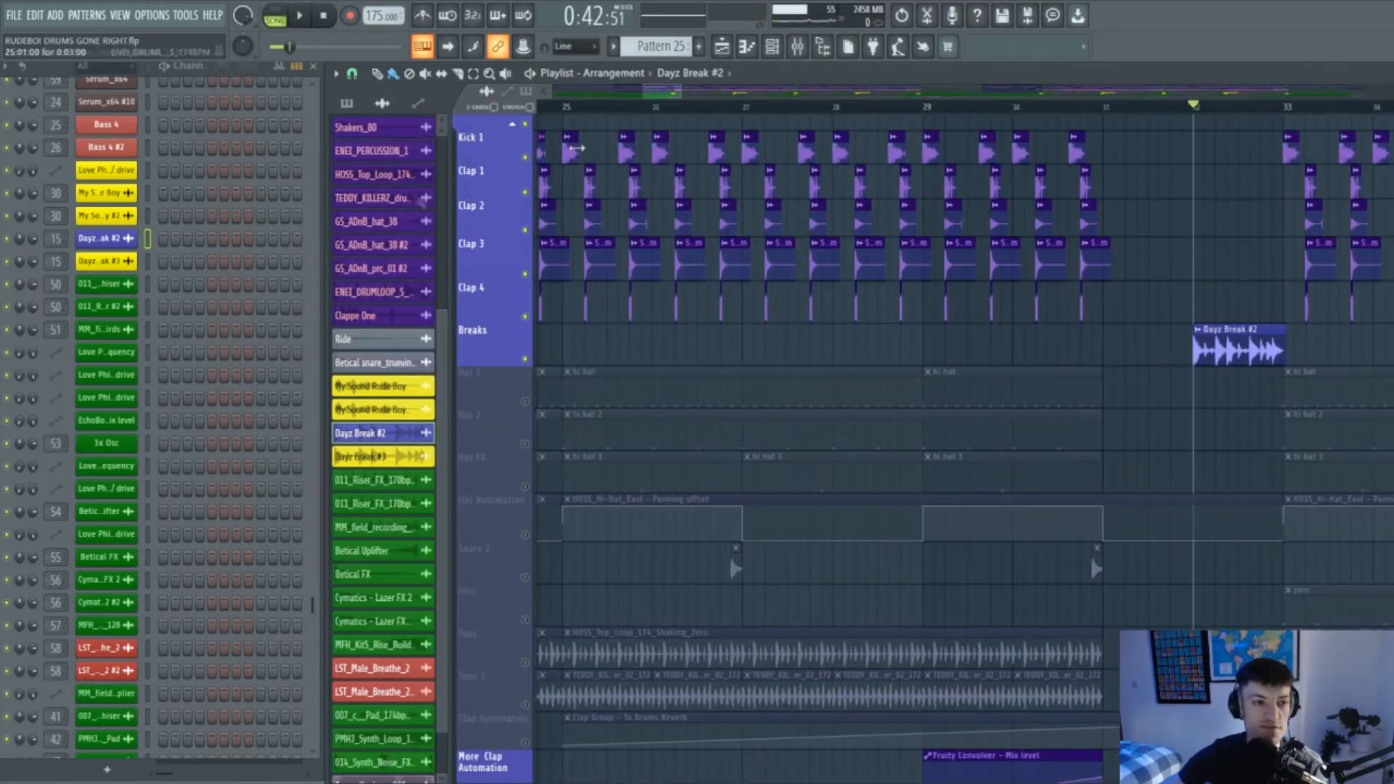
key("F9")
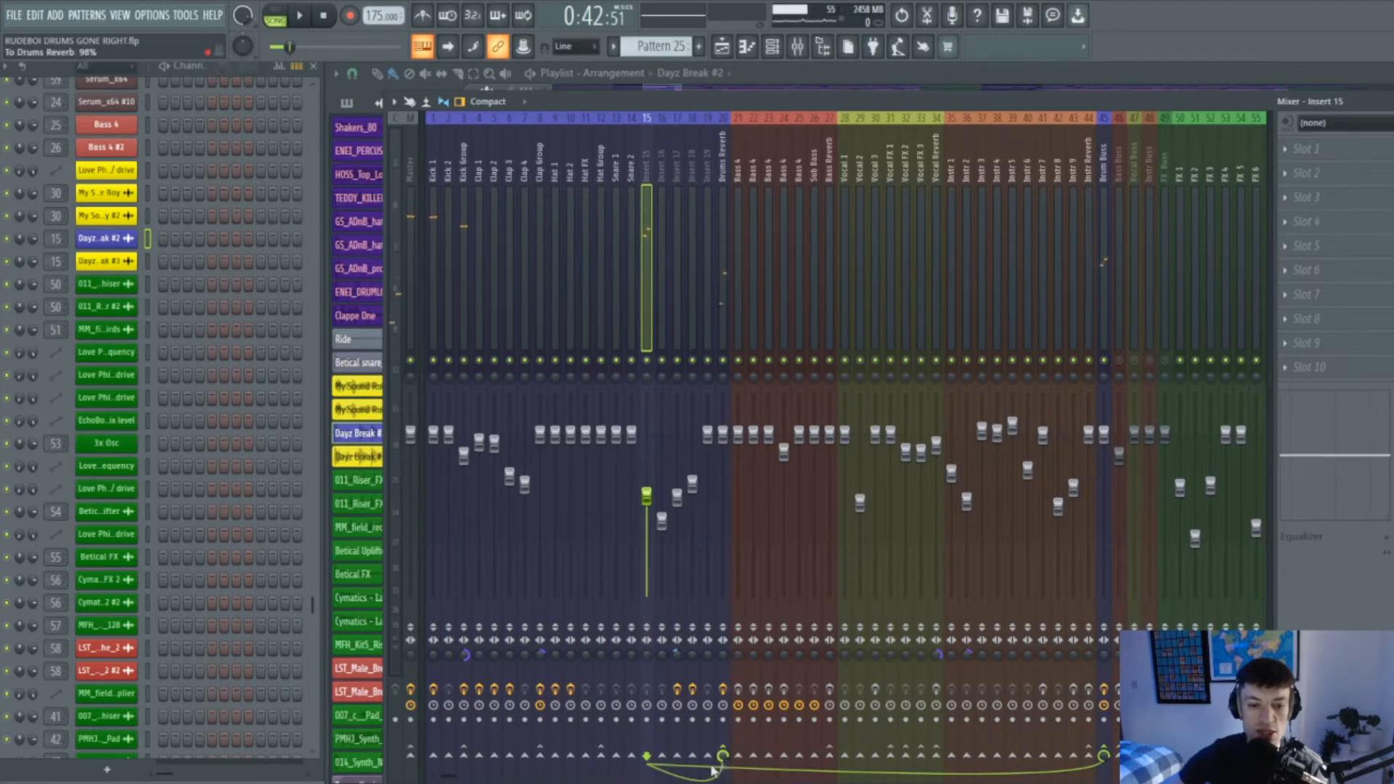
left_click(728, 268)
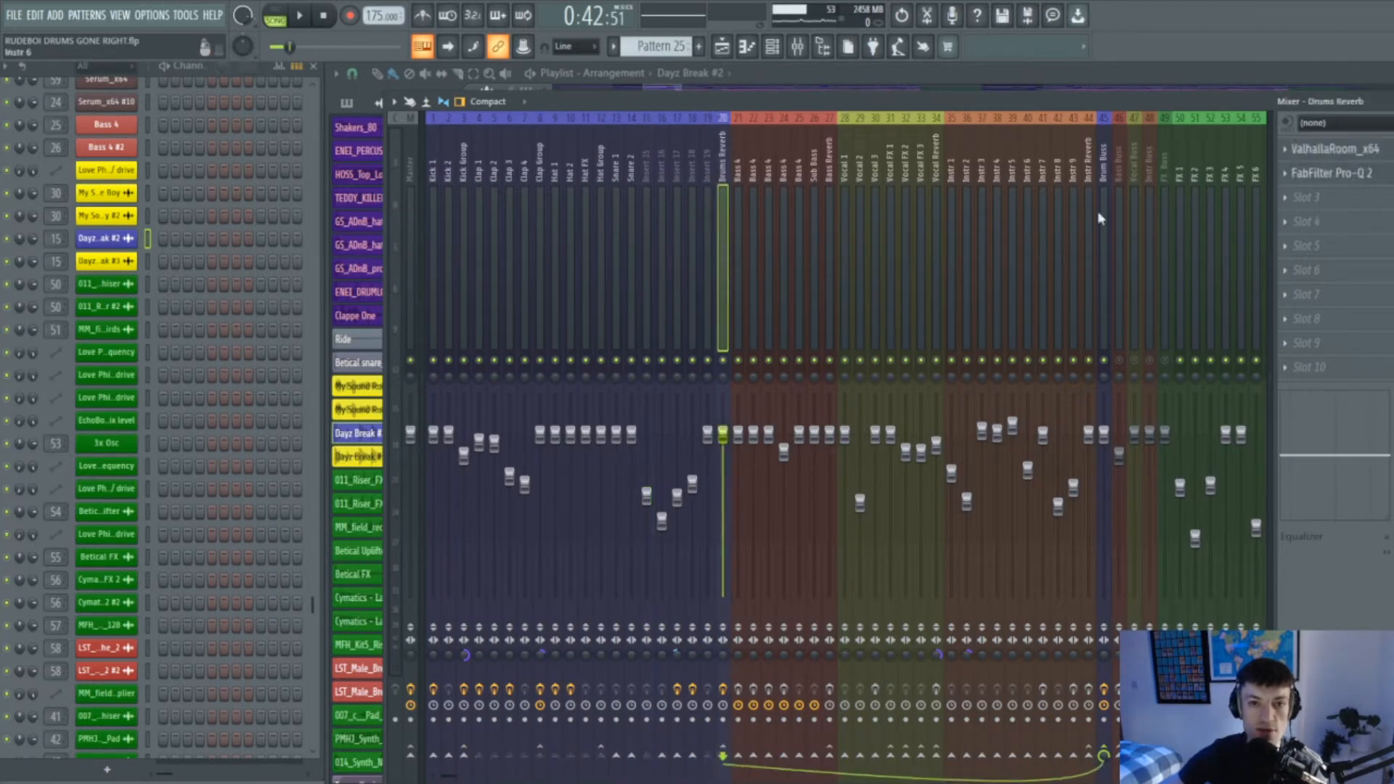
left_click(1362, 151)
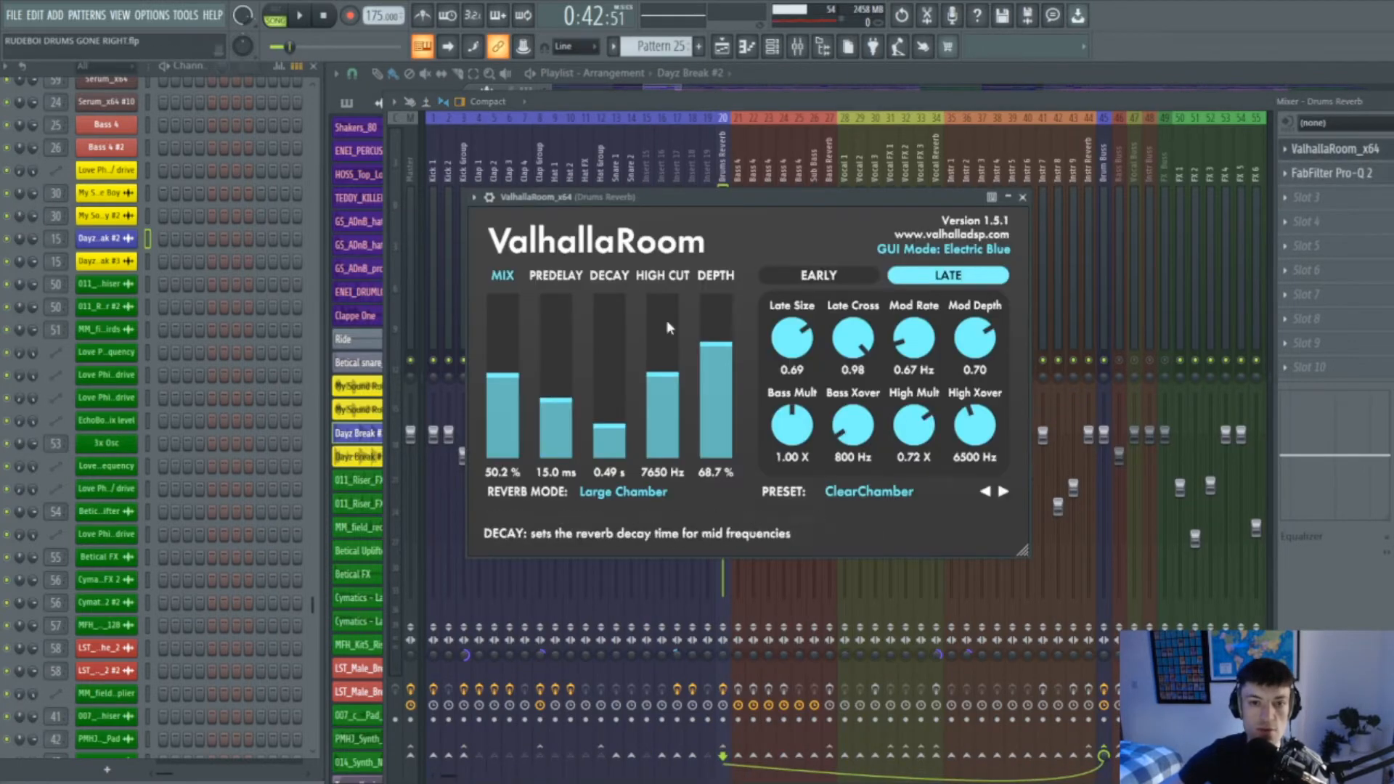
left_click(1024, 199)
left_click(1378, 177)
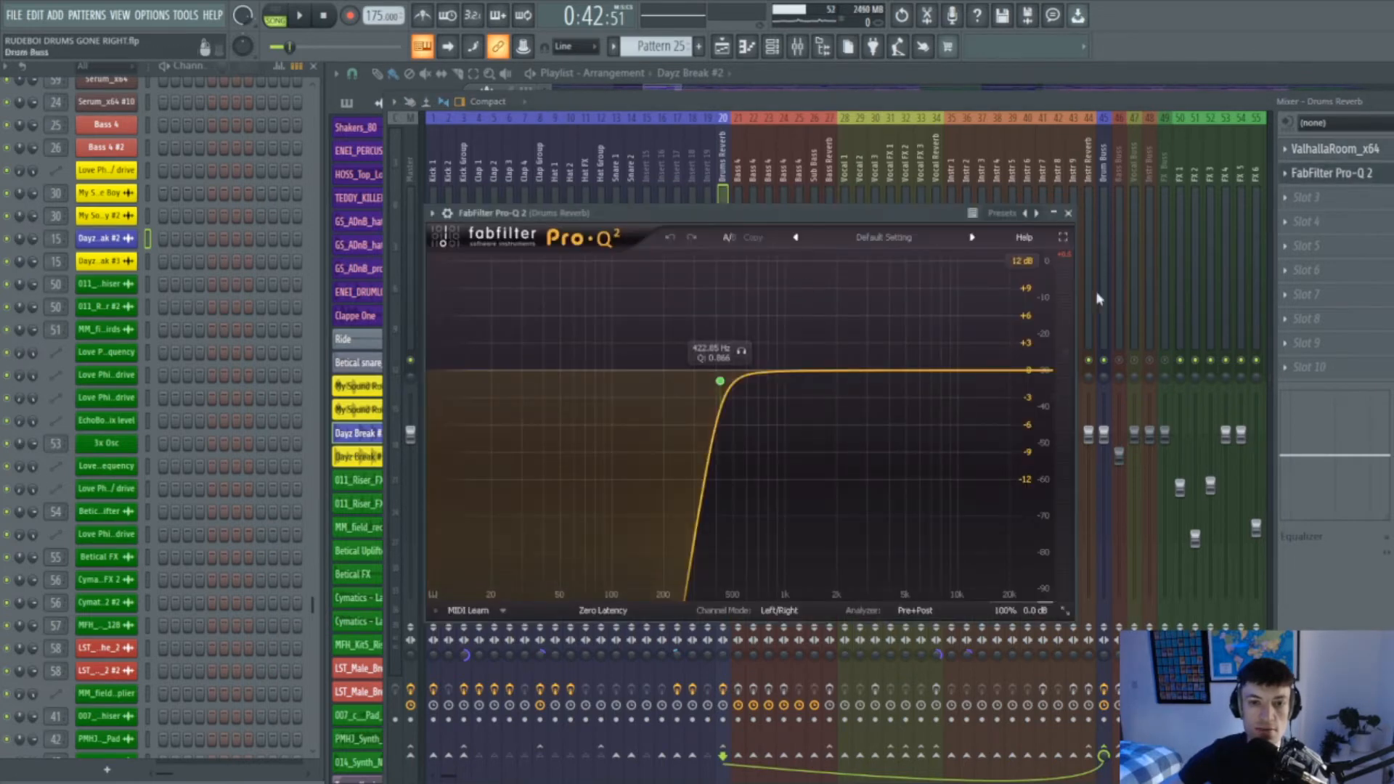
left_click(1069, 213)
left_click(631, 240)
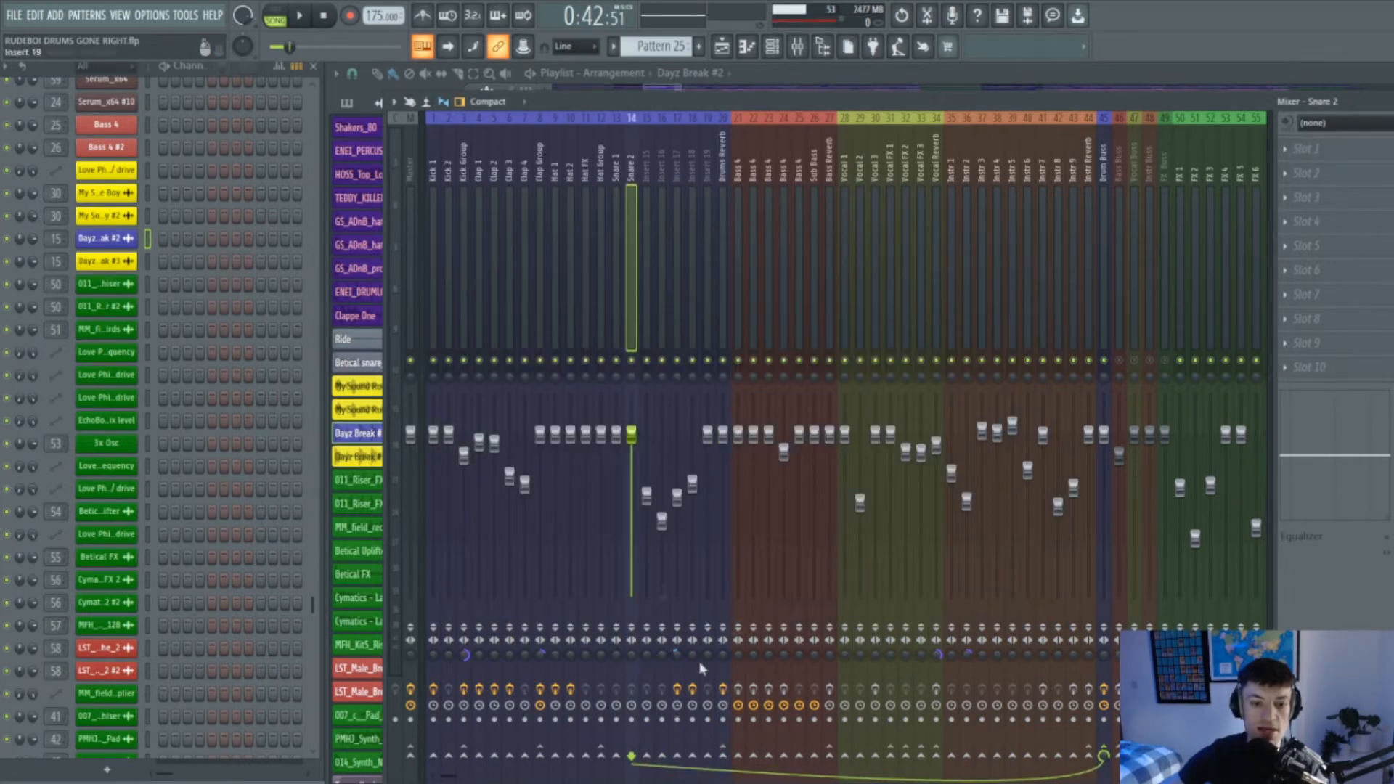
key("Right")
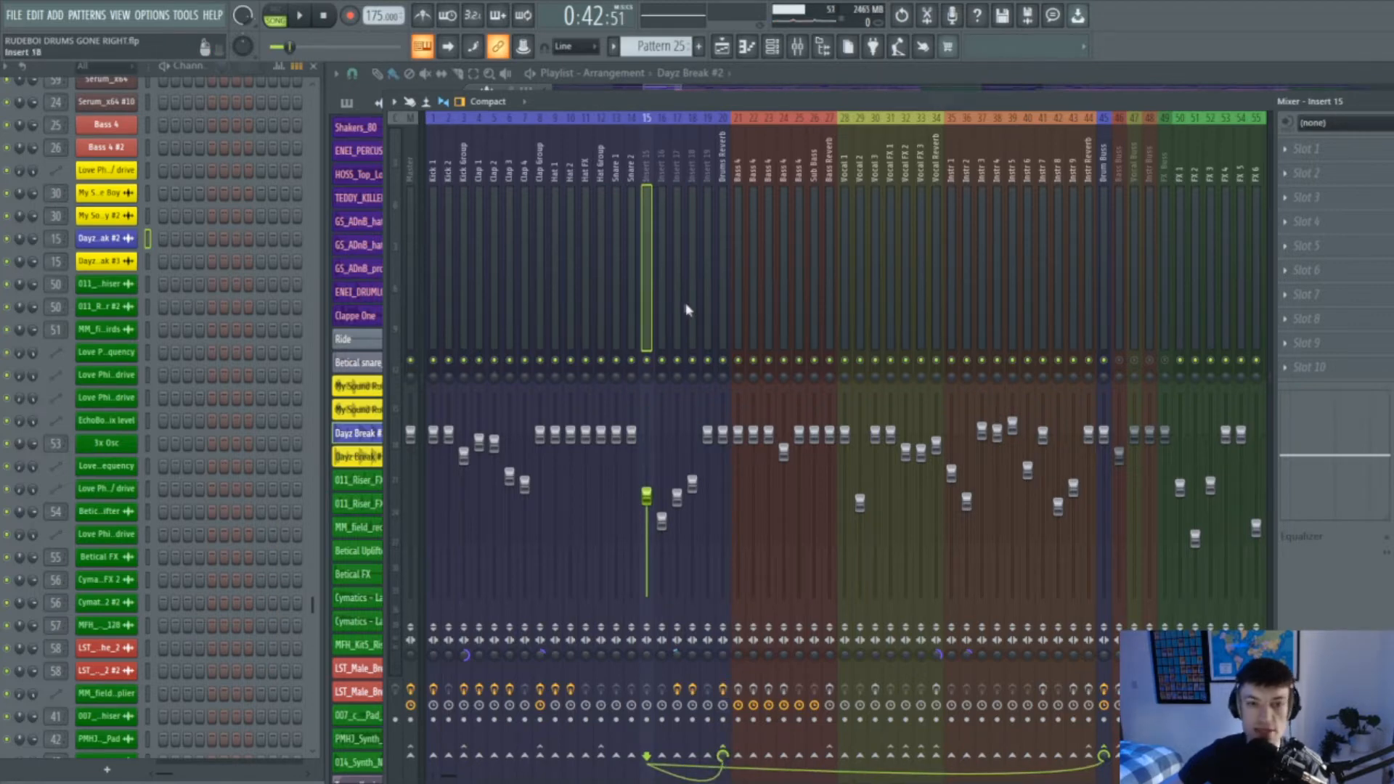
Return to bar 25 in the playlist, unmute the Hat 1 track and mute the Clap 1 to Clap 4 tracks
key("F9")
left_click(737, 108)
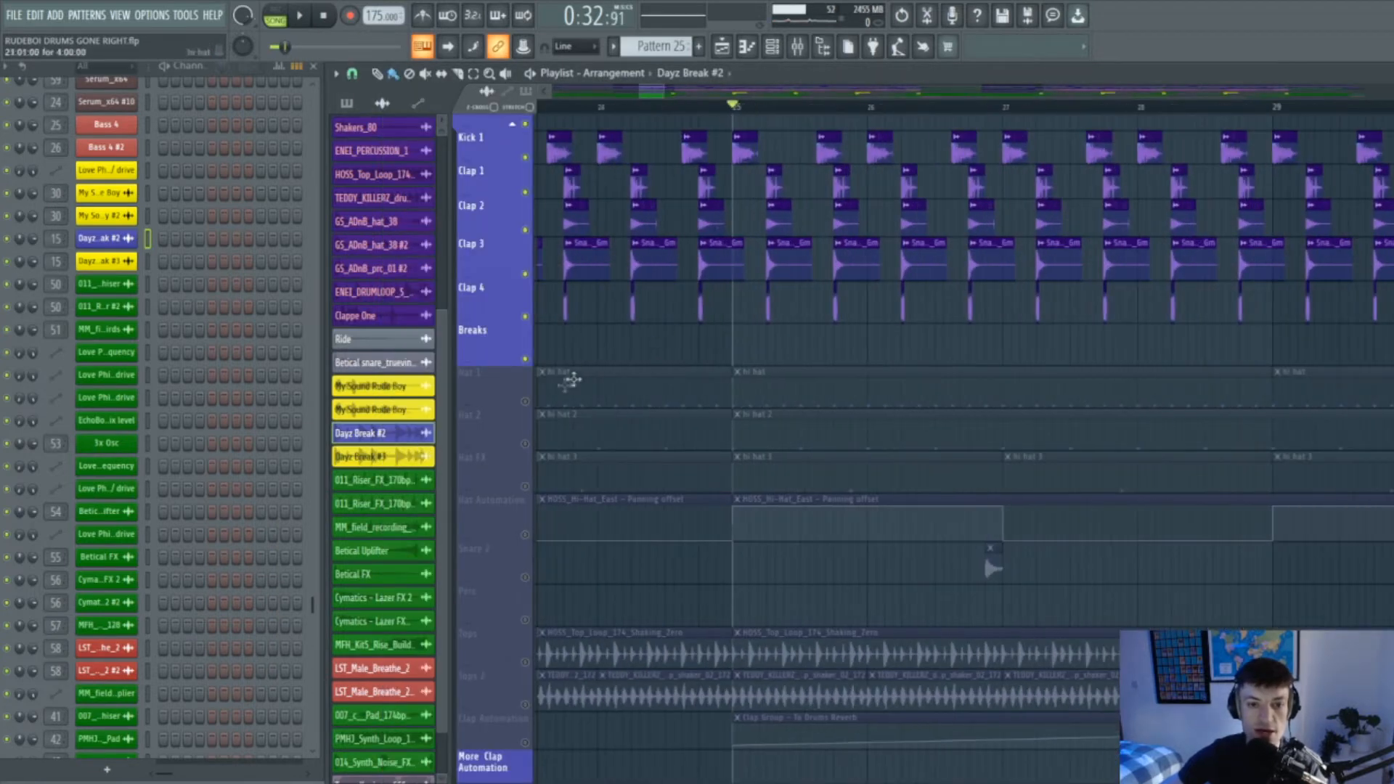
left_click(527, 402)
left_click_drag(658, 93, 660, 94)
scroll(525, 414, "up", 1)
left_click_drag(532, 366, 527, 231)
Select the hi hat pattern and fill every 2 steps of its HOSS_Hi-Hat_Sip channel
left_click(790, 432)
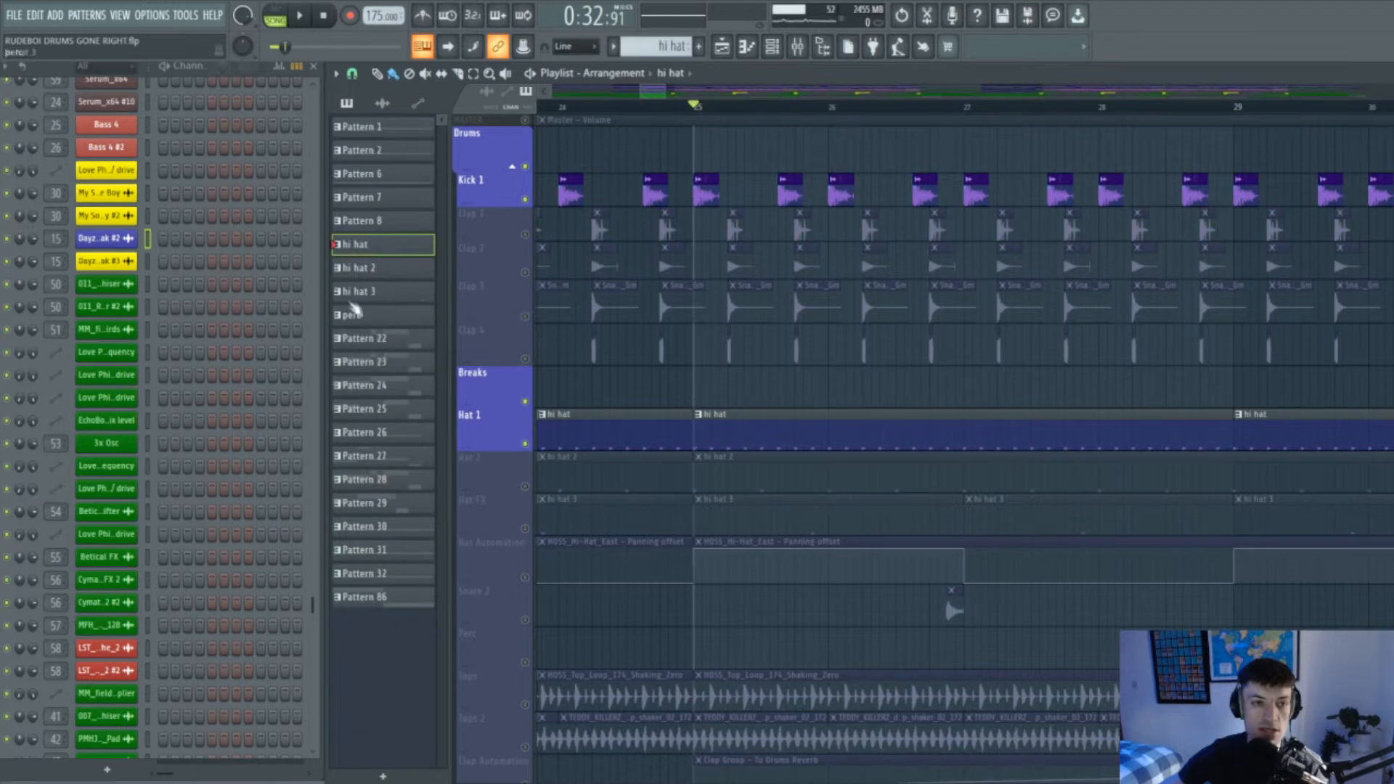
scroll(741, 438, "up", 2)
scroll(224, 364, "up", 15)
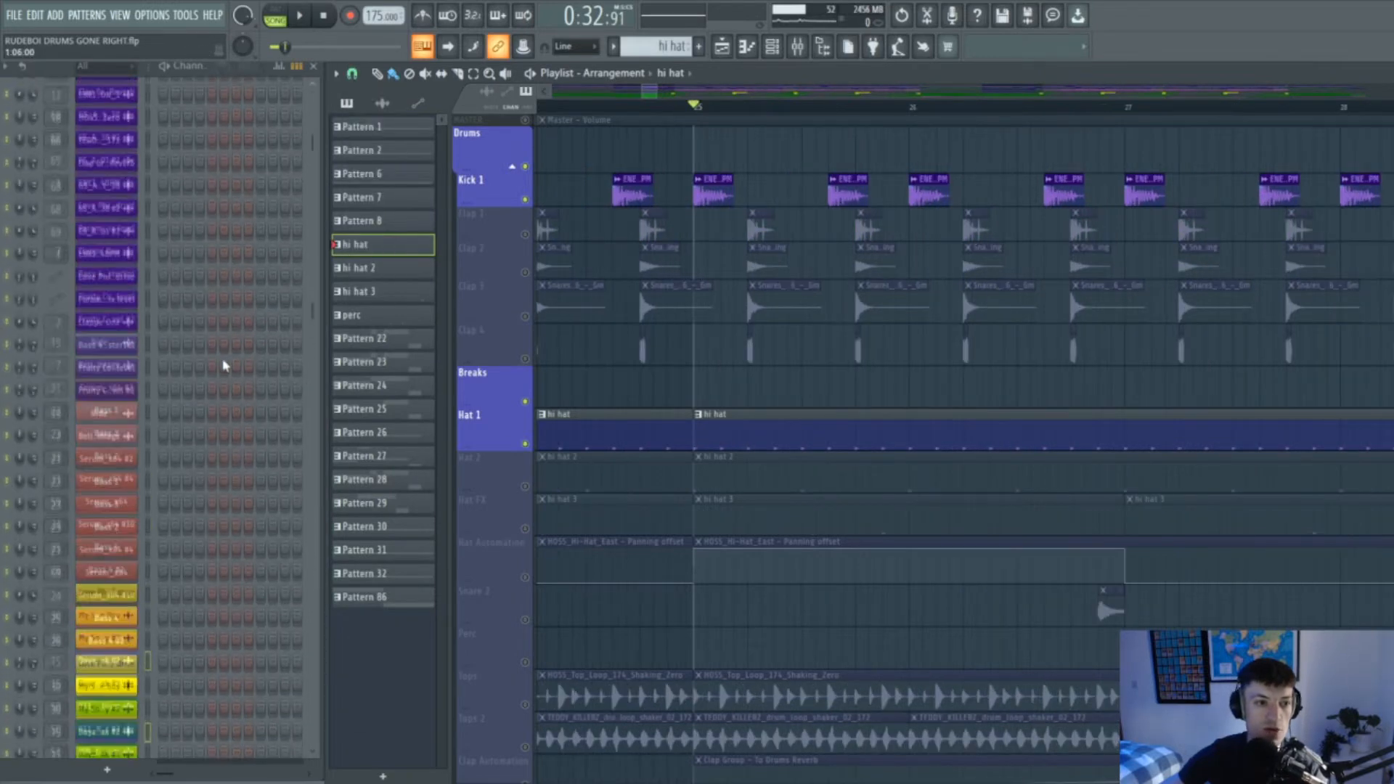
right_click(117, 308)
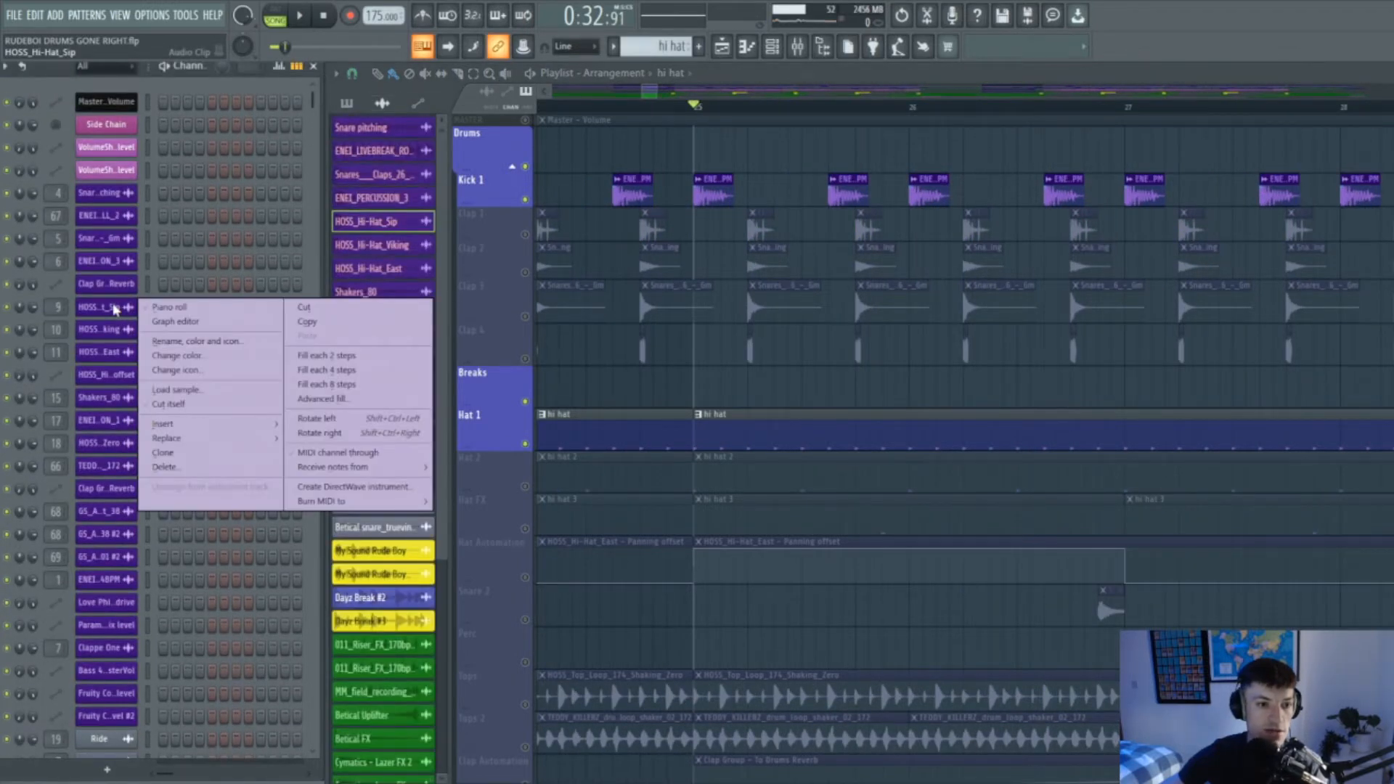
left_click(327, 356)
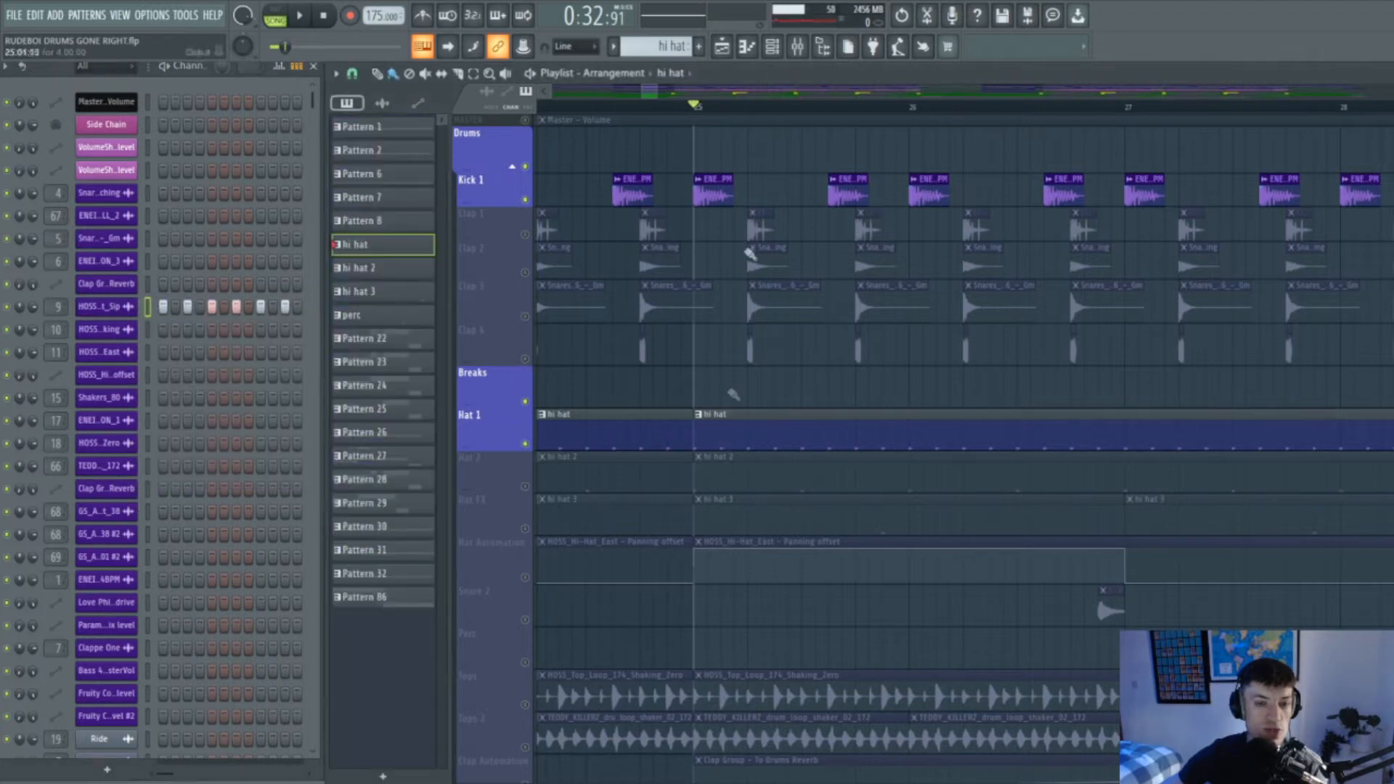
Play back the hi-hat with the kick from bar 25, mute the Kick 1 track and listen to the hi-hat alone
key("space")
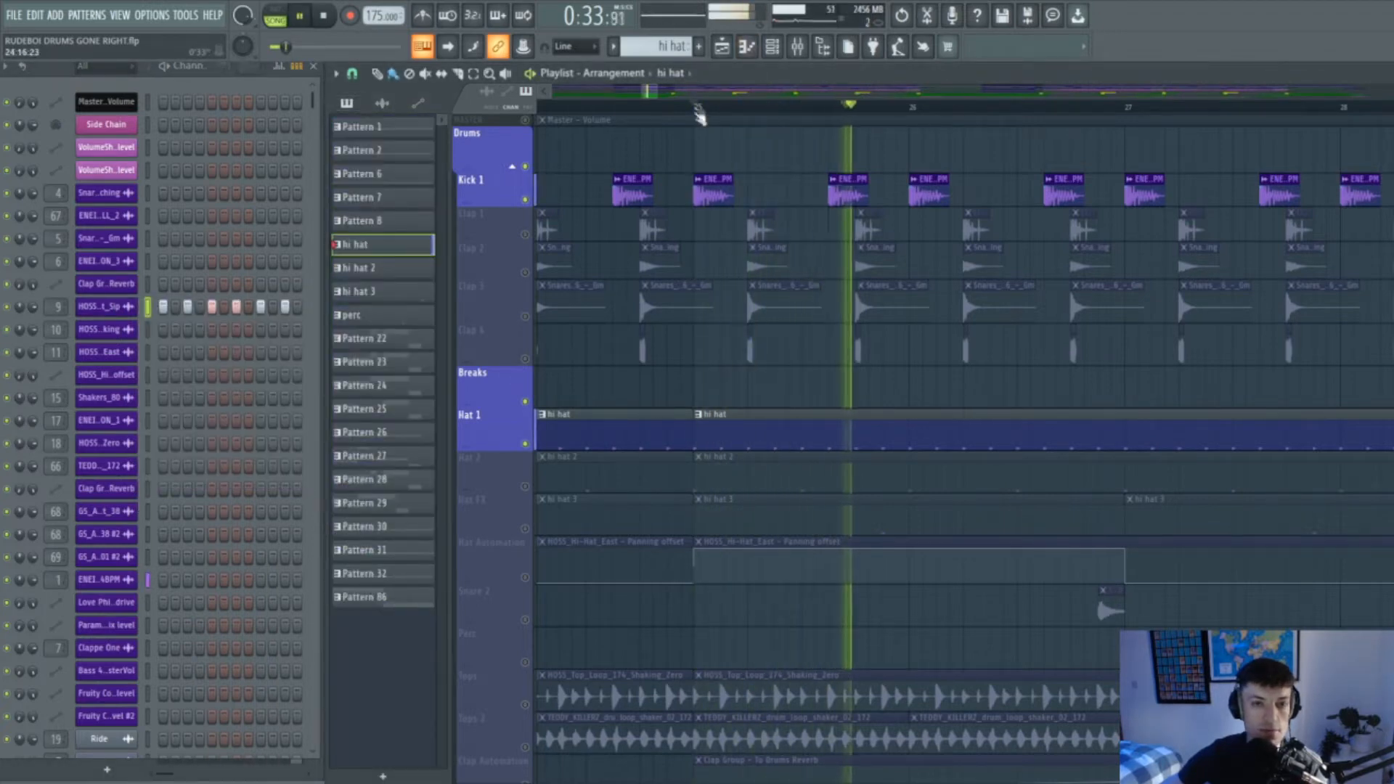
left_click(525, 201)
left_click(694, 109)
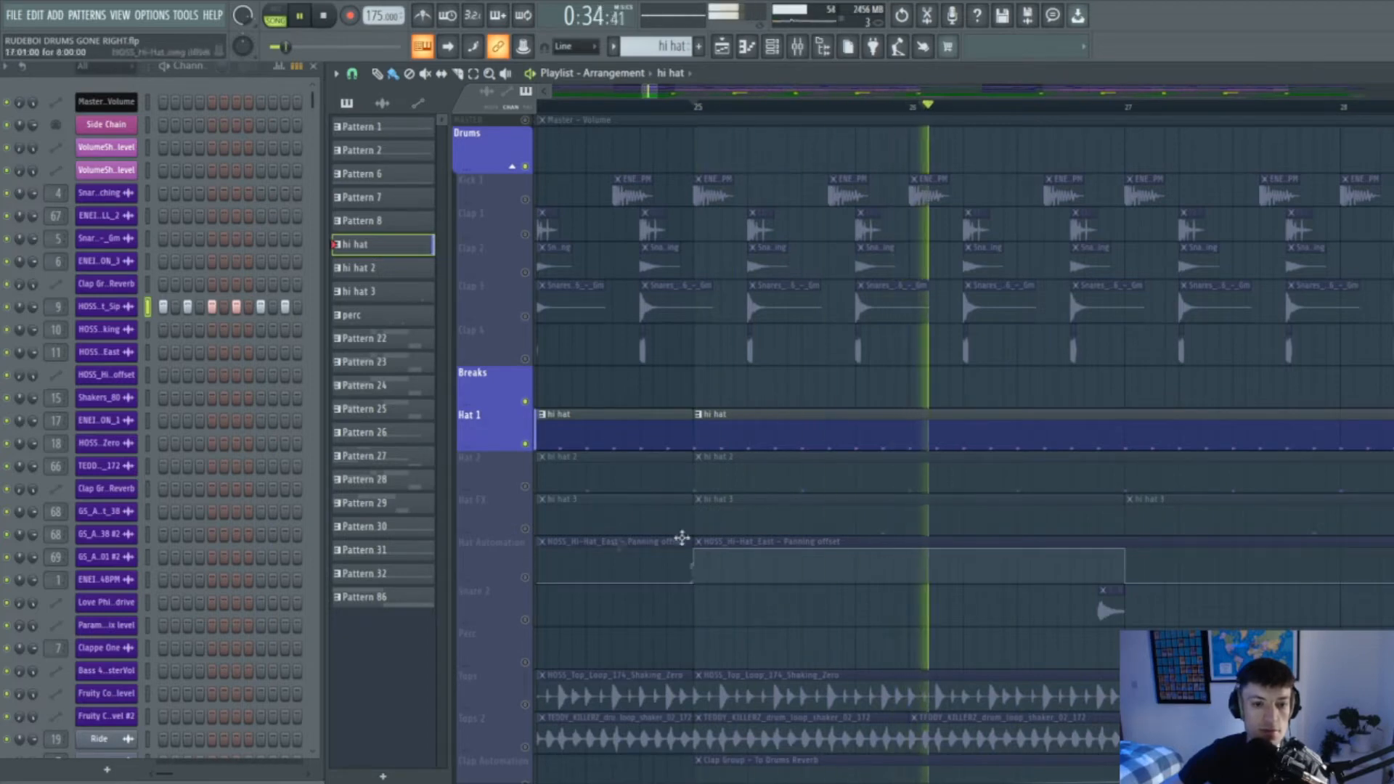
key("space")
Open the hi hat pattern in the piano roll and examine the HOSS_Hi-Hat_Sip note velocities during playback
double_click(809, 444)
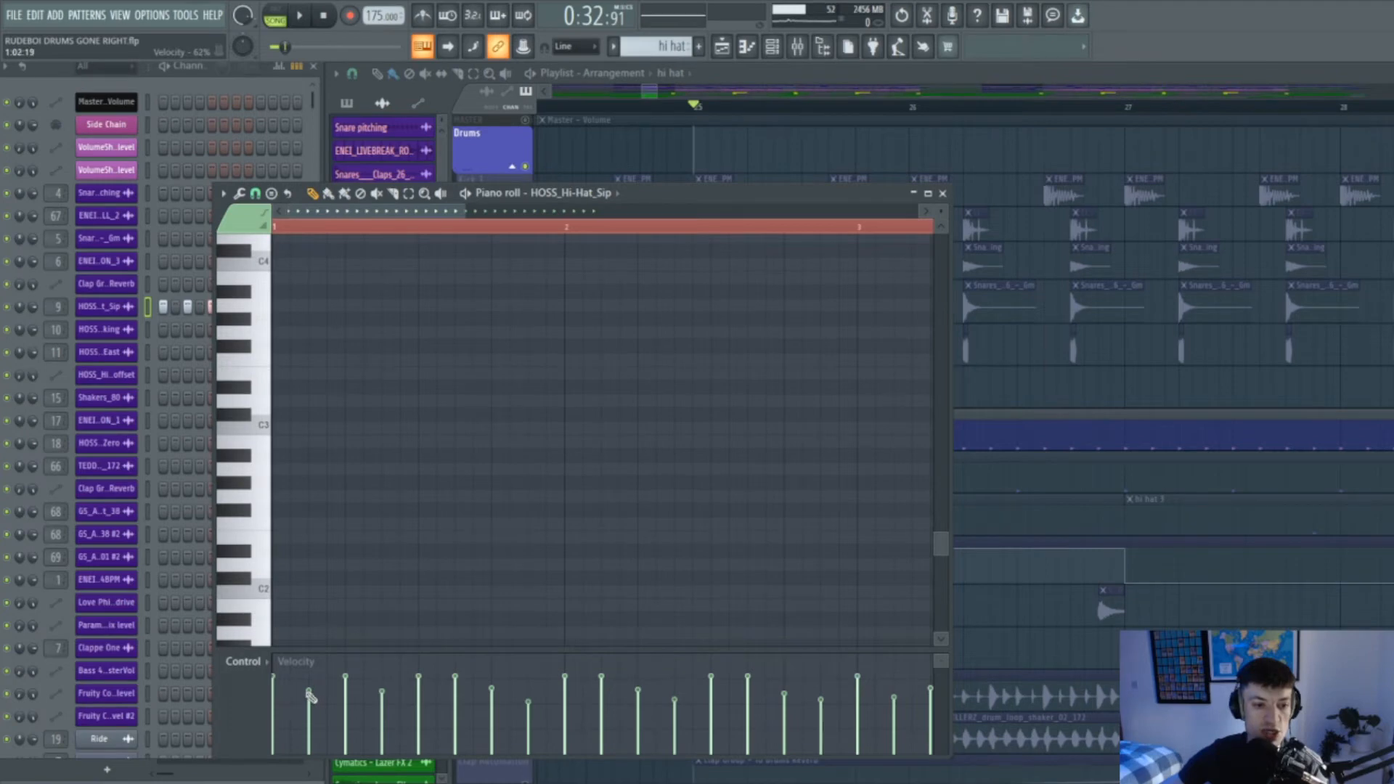
key("space")
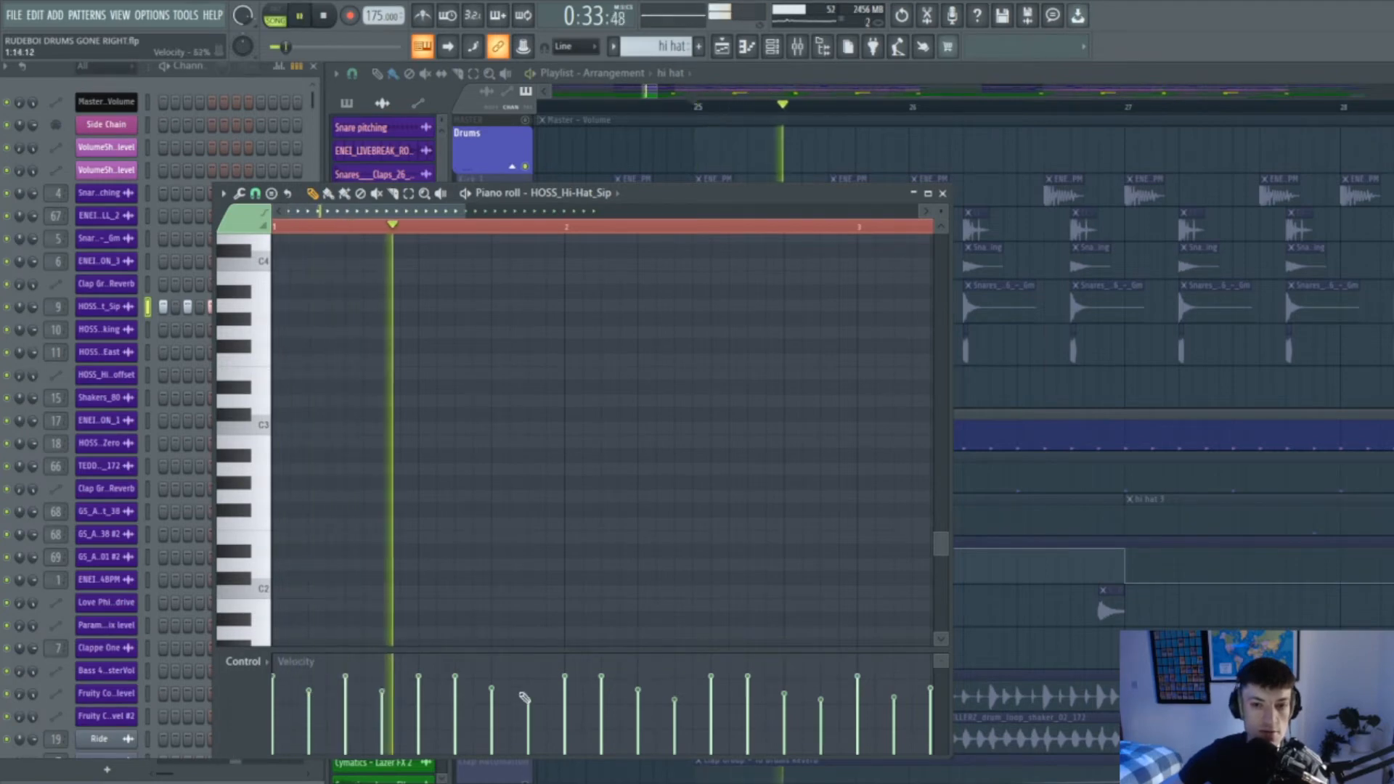
key("space")
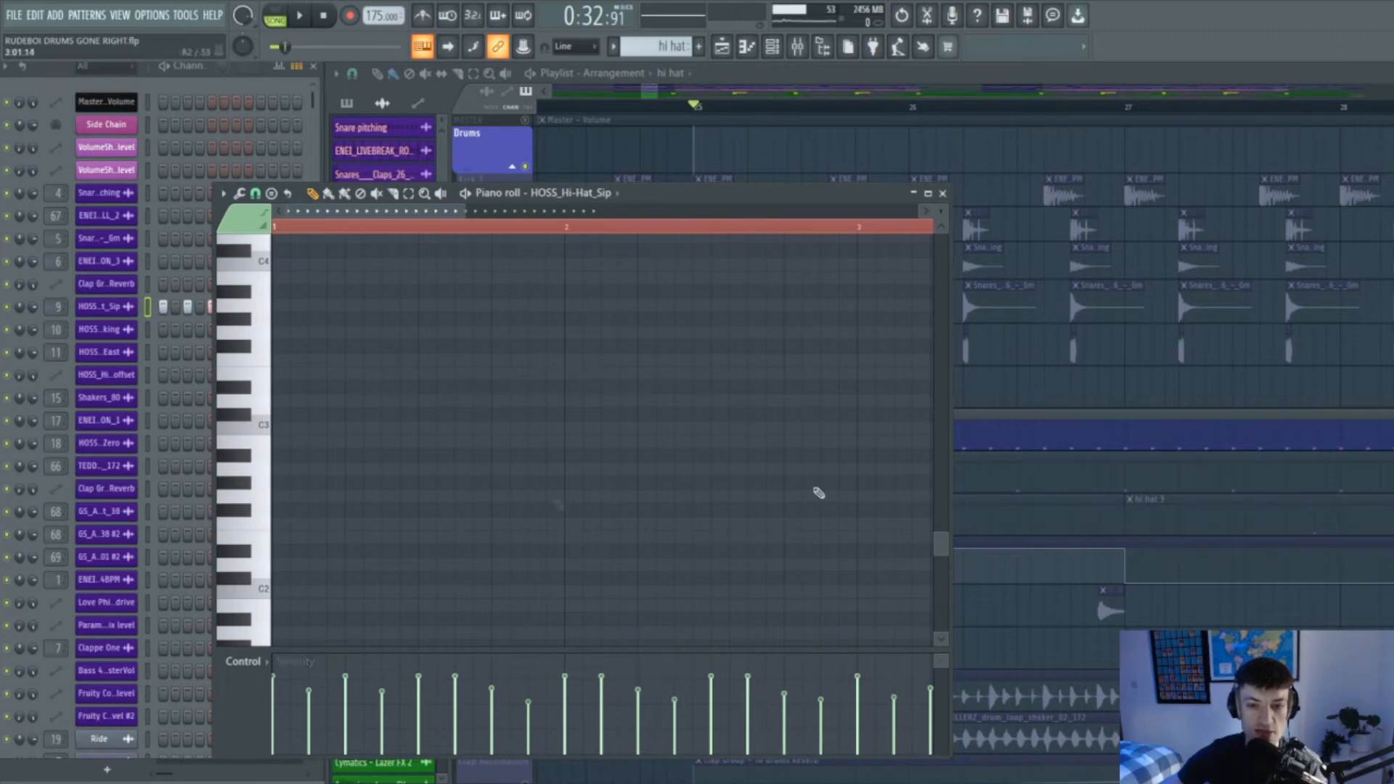
key("space")
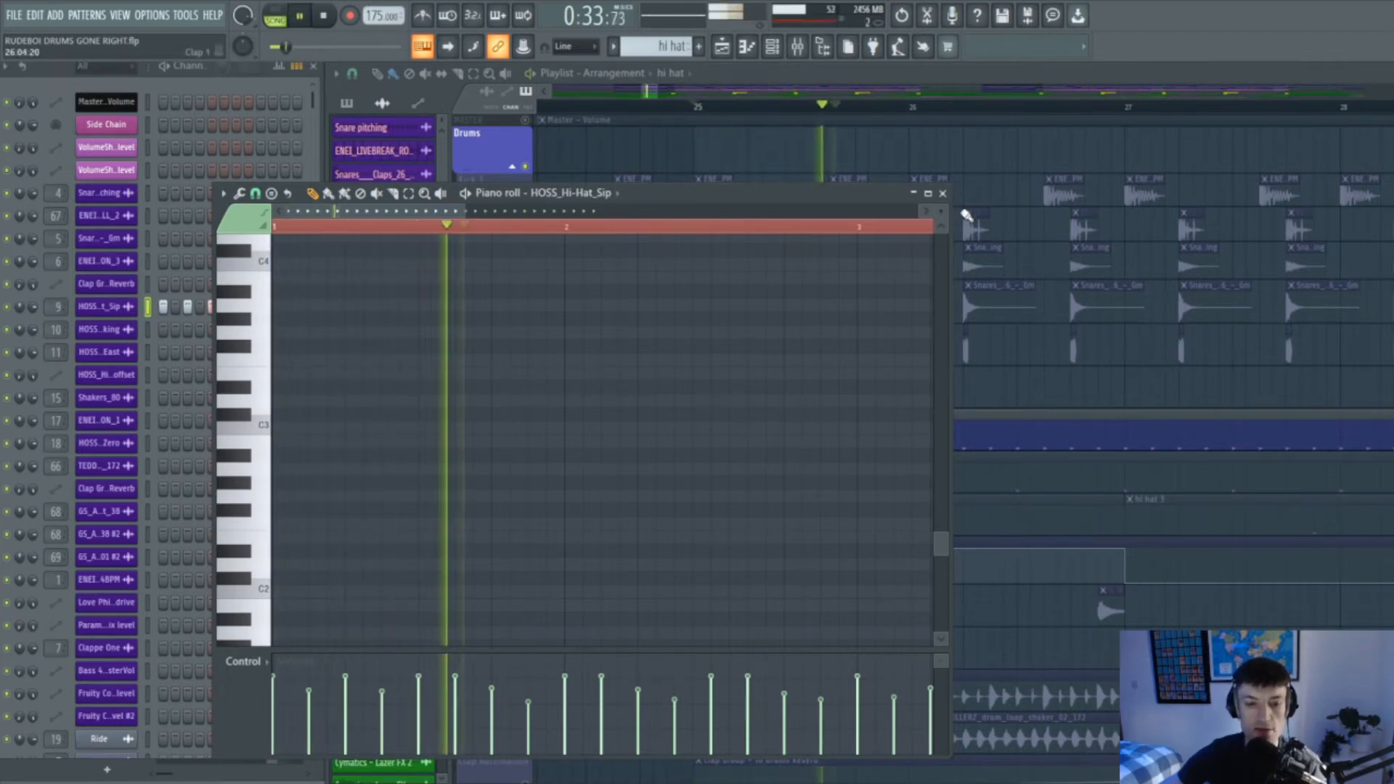
Stop playback and close the piano roll, unmute the Hat 2 track and play its hi hat 2 pattern with Hat 1 from bar 25
key("space")
left_click(944, 195)
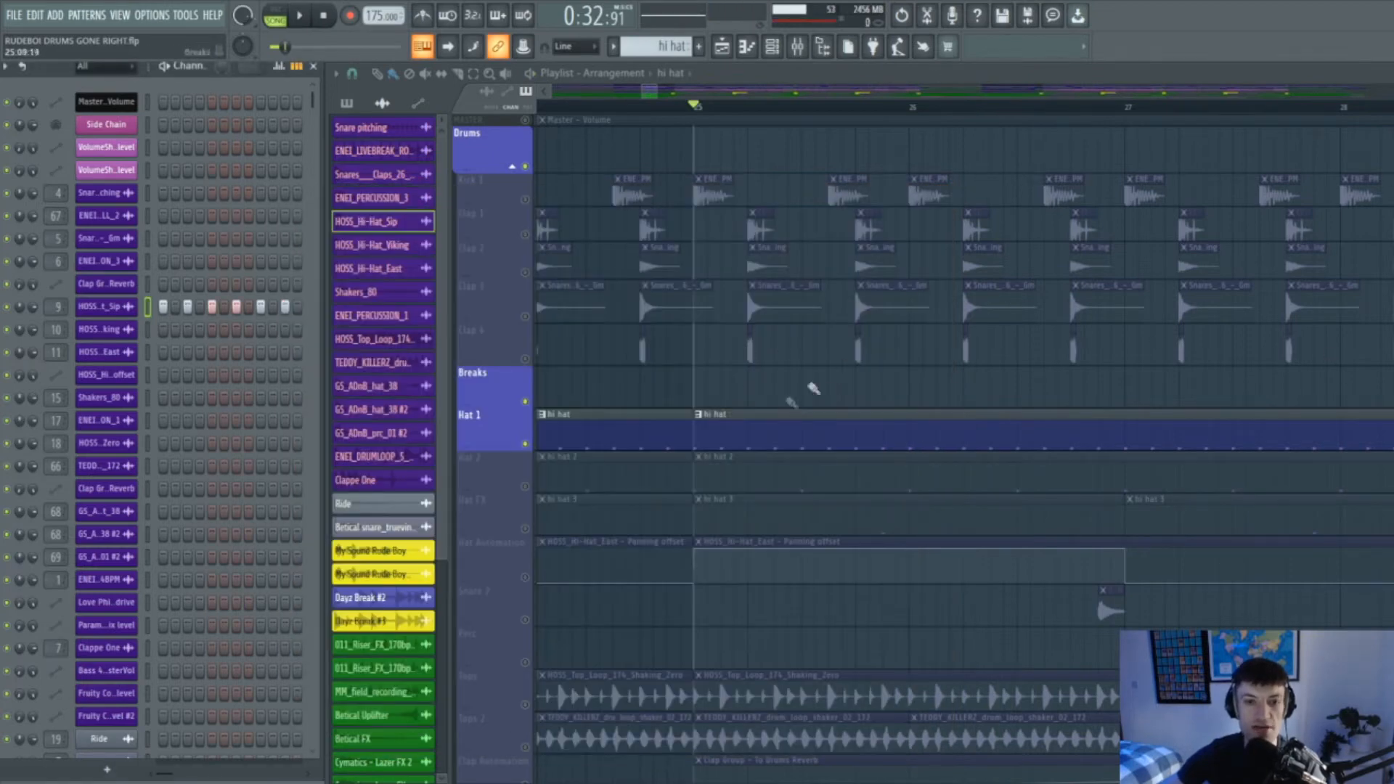
left_click(526, 487)
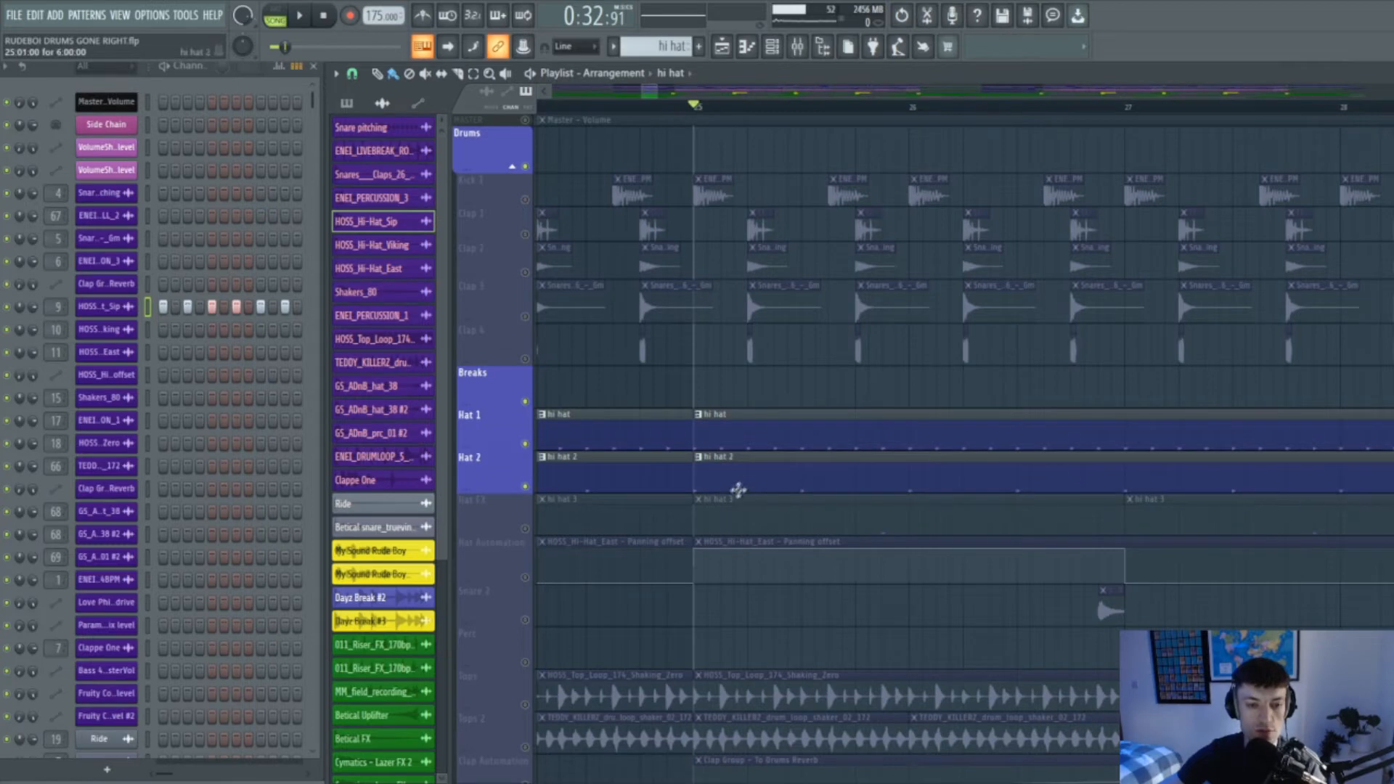
left_click(756, 476)
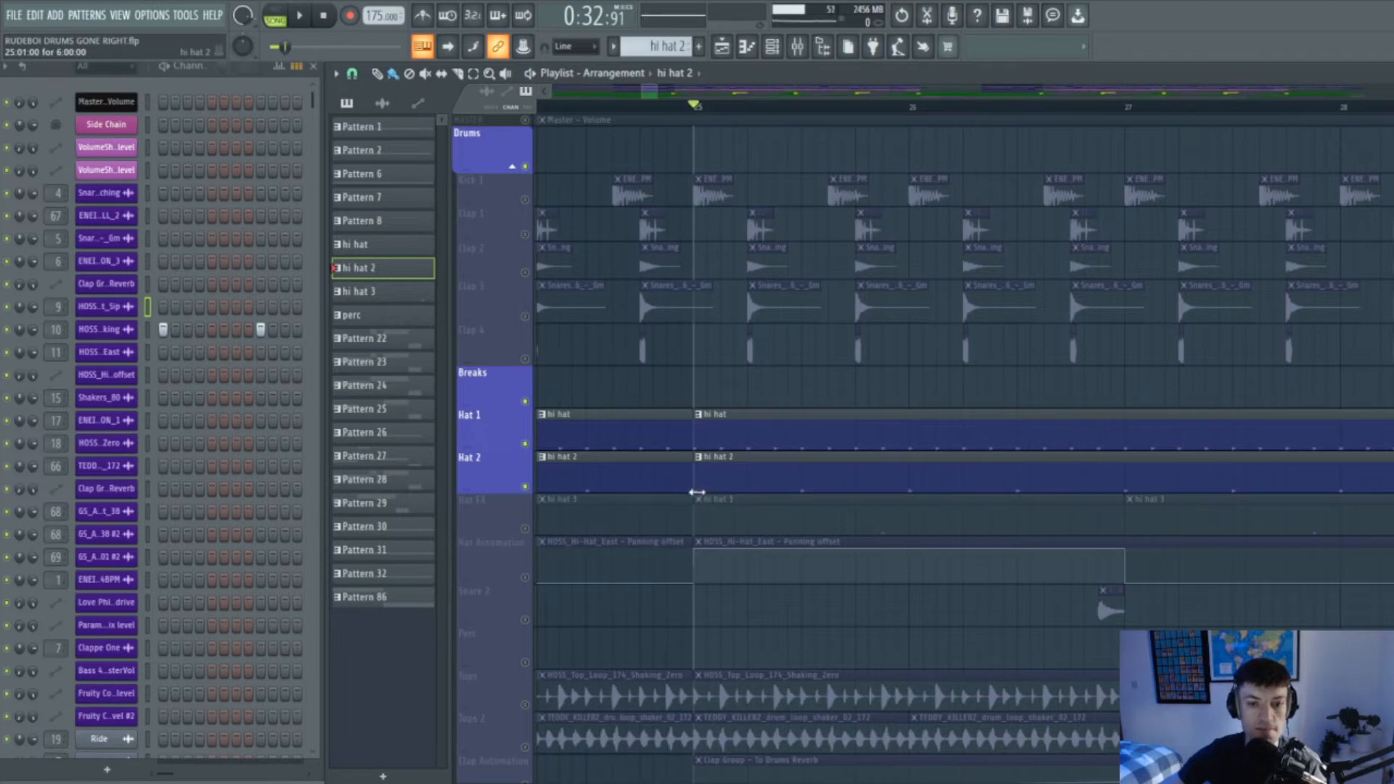
key("space")
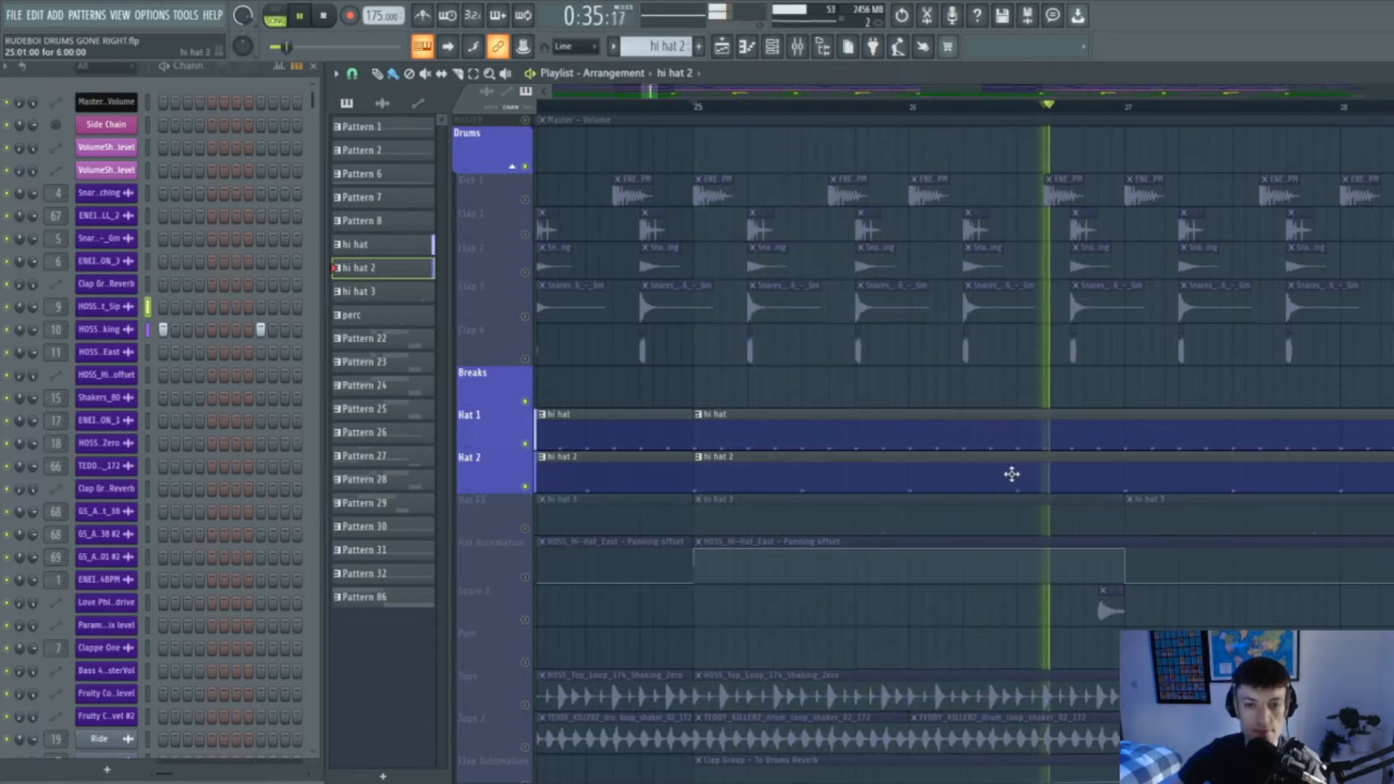
Open the hi hat 2 pattern in the piano roll and examine the HOSS_Hi-Hat_Viking note velocities during playback
double_click(1009, 479)
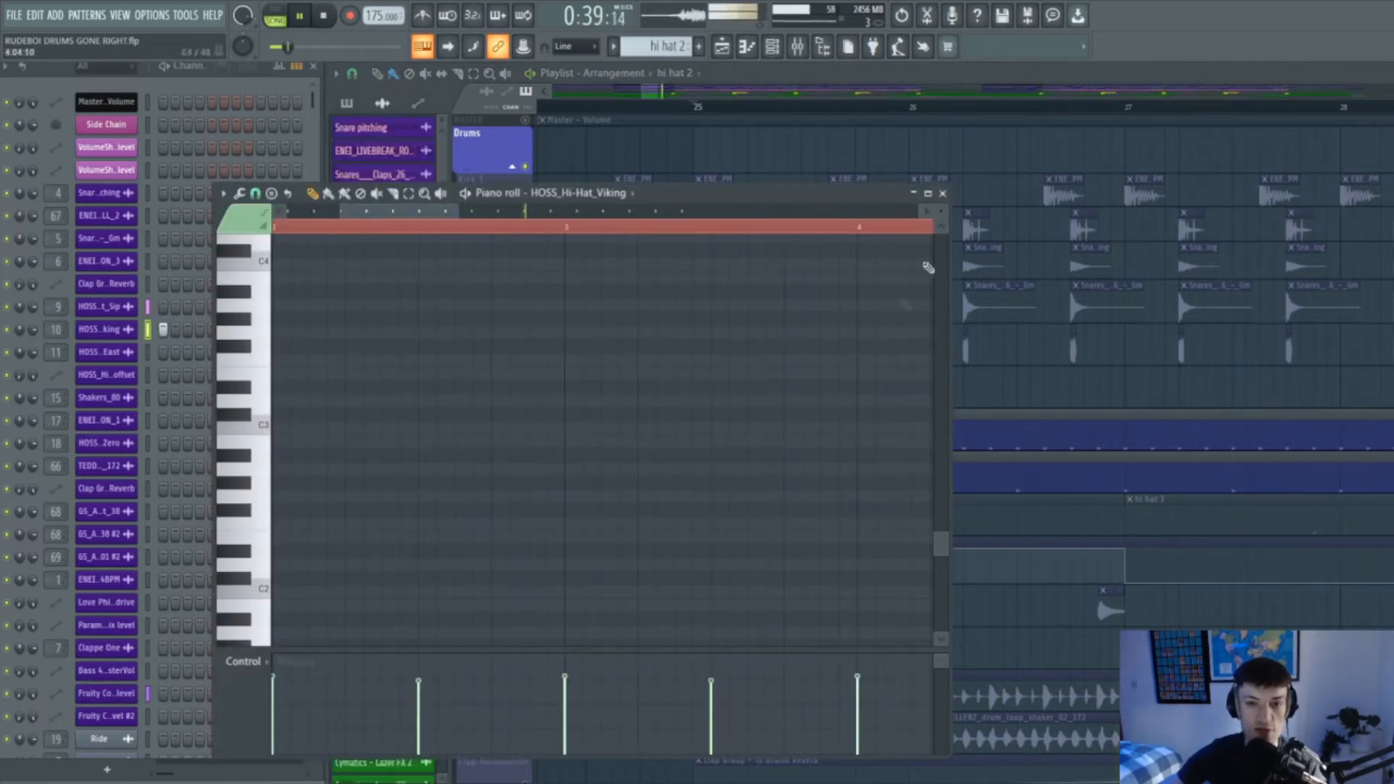
left_click(943, 193)
key("space")
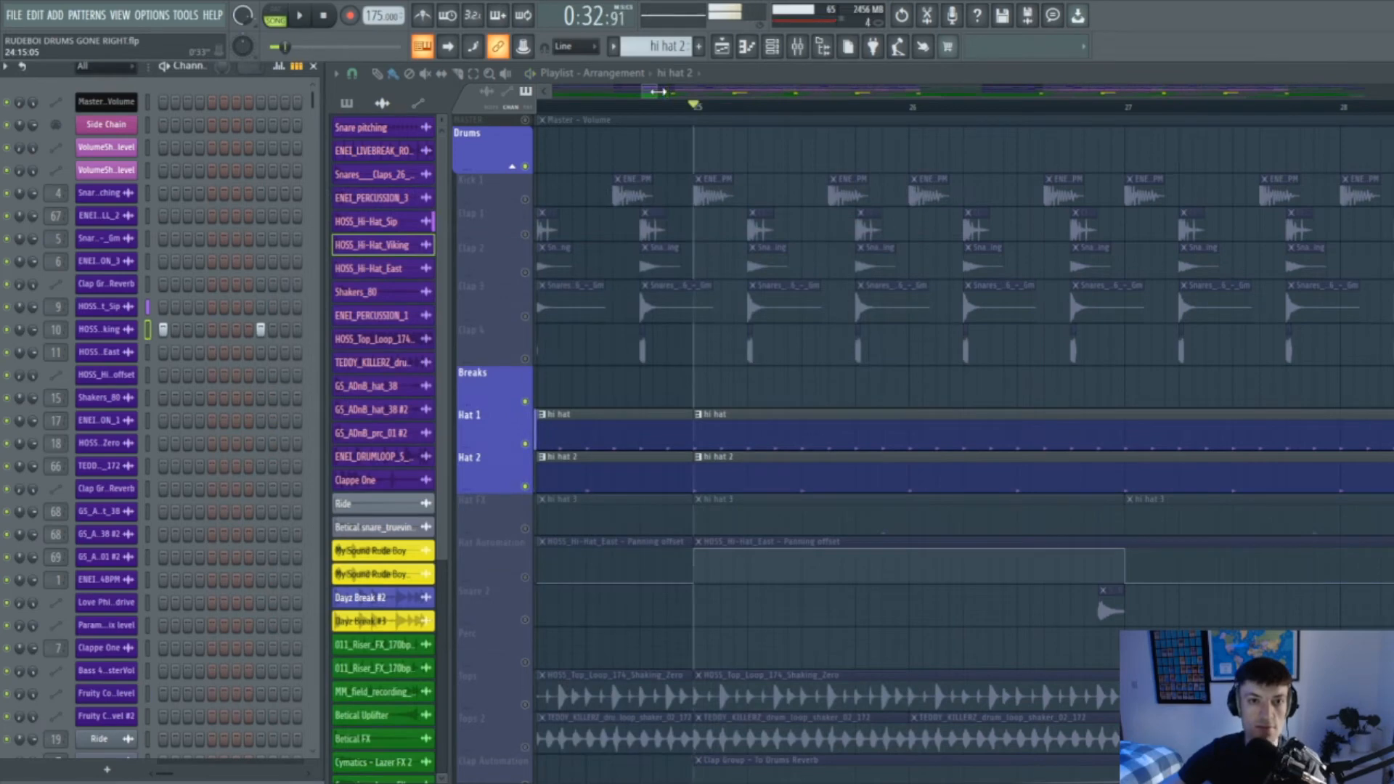
Unmute the Hat FX track and view the HOSS_Hi-Hat_East note of its hi hat 3 pattern in the piano roll
left_click_drag(659, 92, 668, 93)
left_click(526, 529)
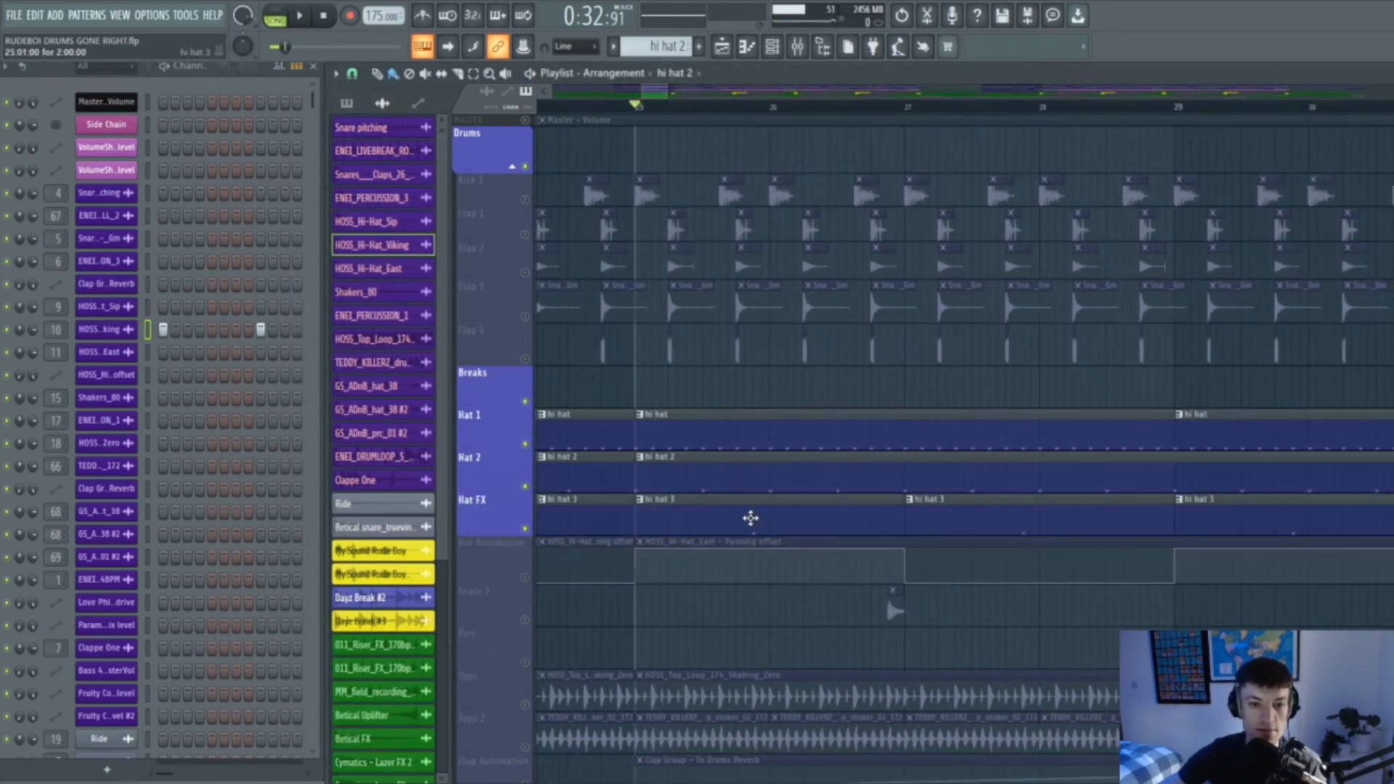
left_click(750, 518)
double_click(749, 517)
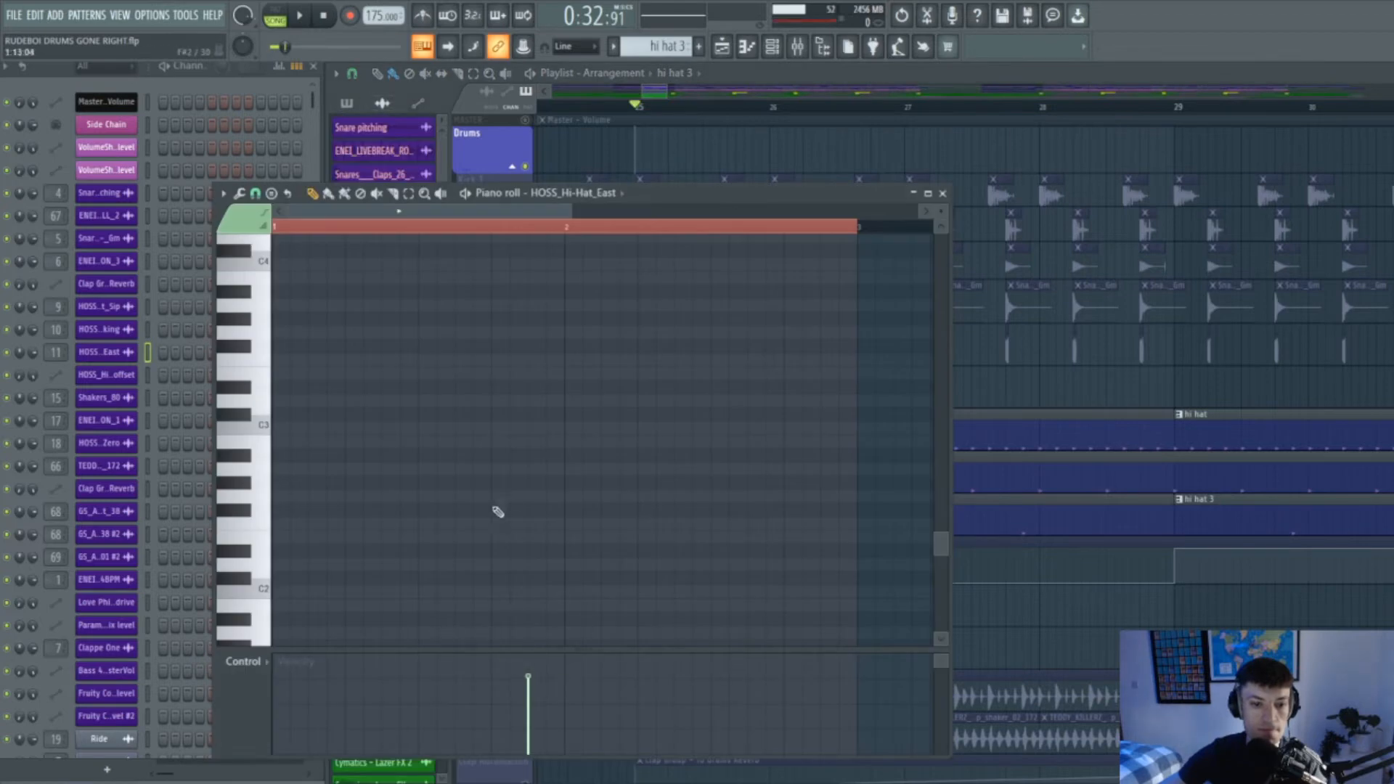
key("F7")
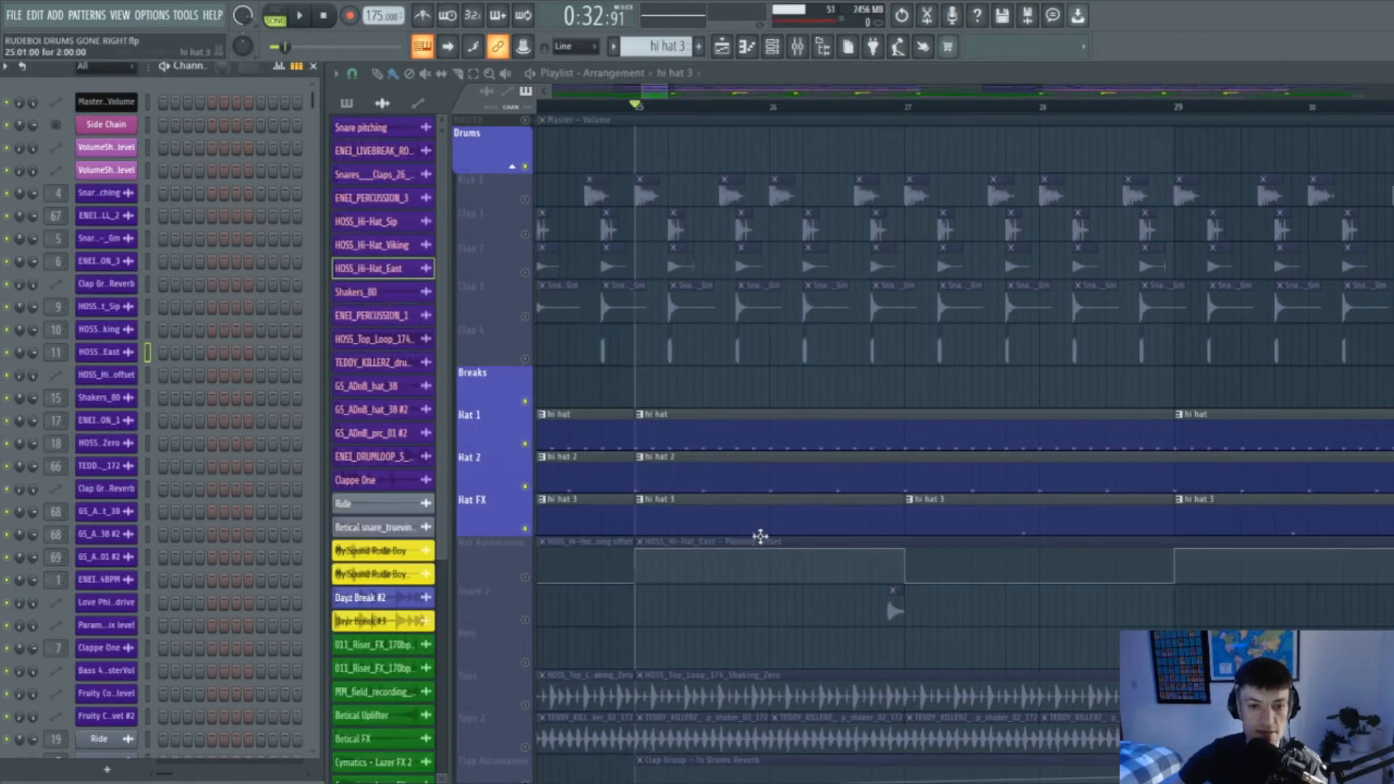
Play the three hat layers from bar 25, unmute the Hat Automation track and listen with the HOSS_Hi-Hat_East panning offset active
key("space")
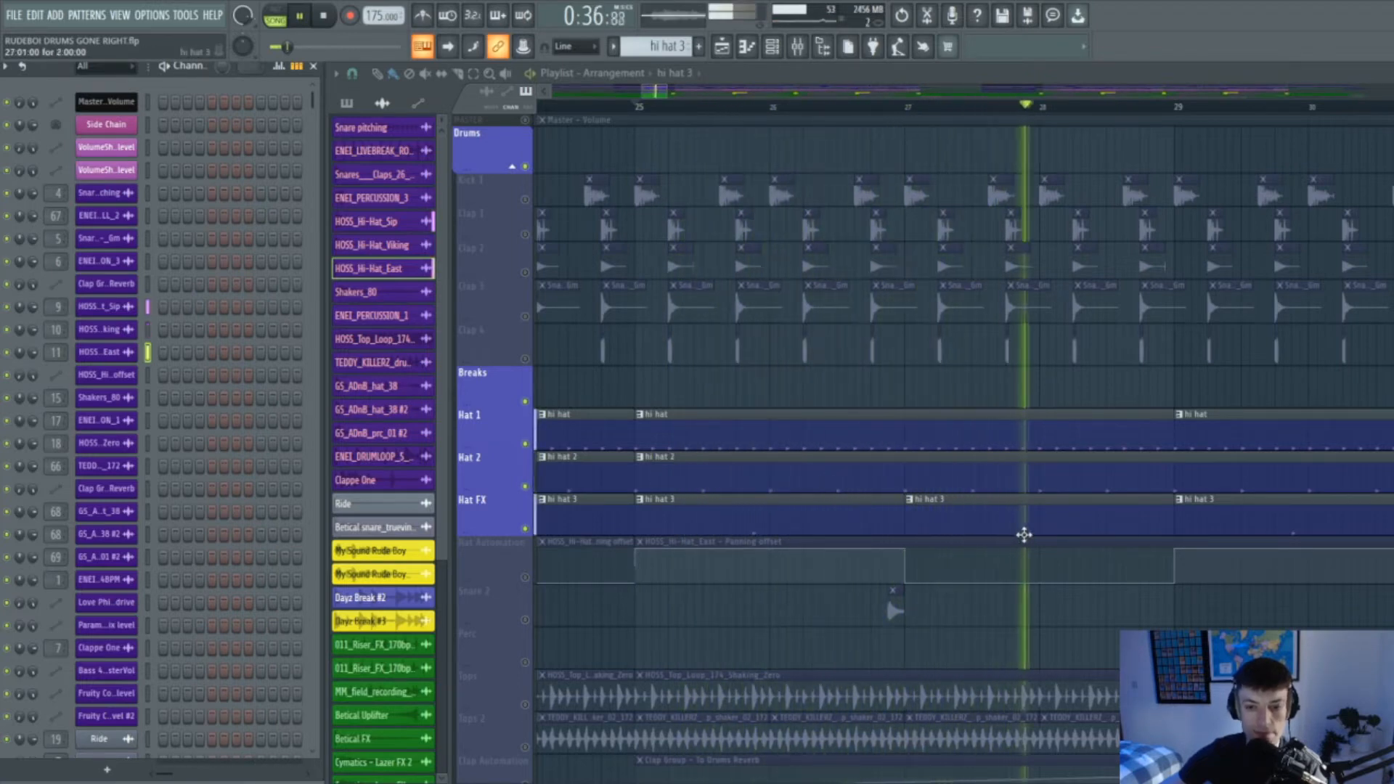
key("space")
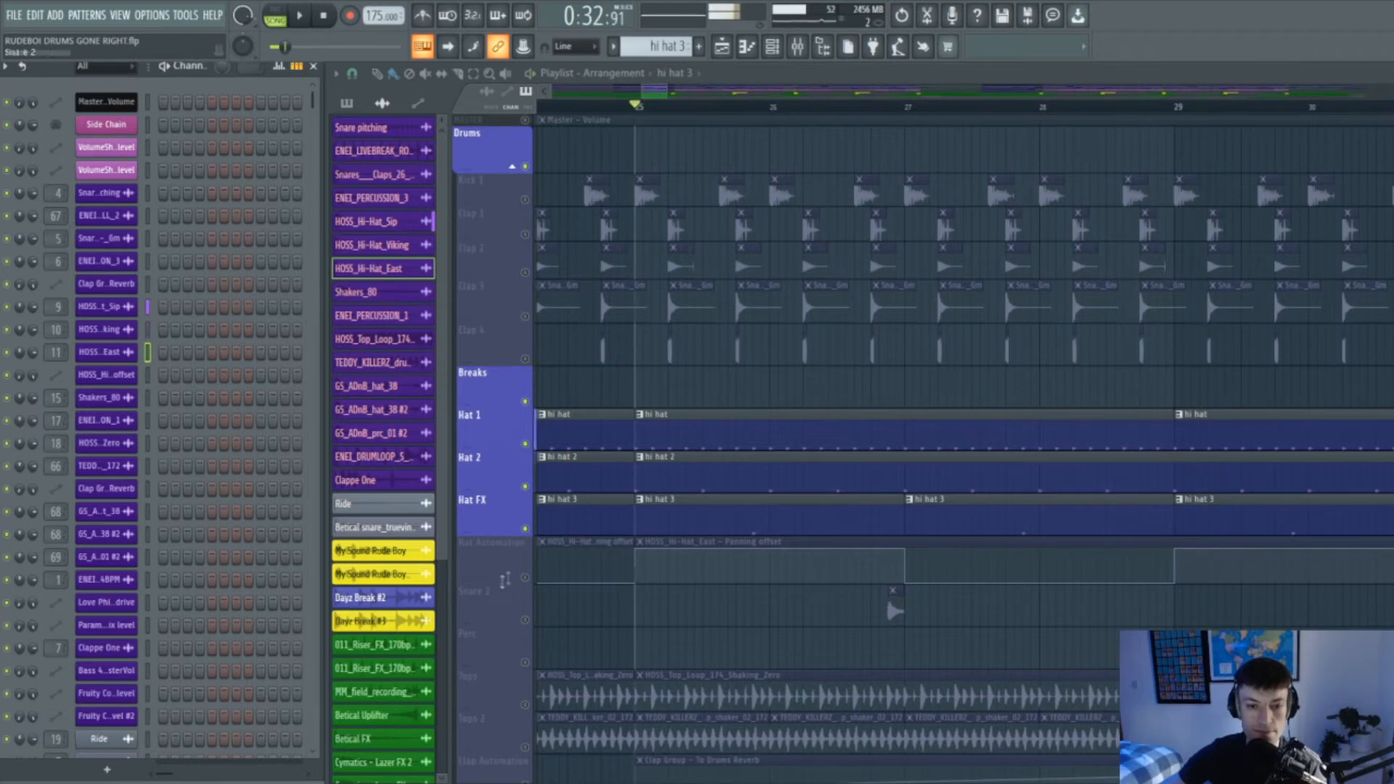
left_click(526, 573)
key("space")
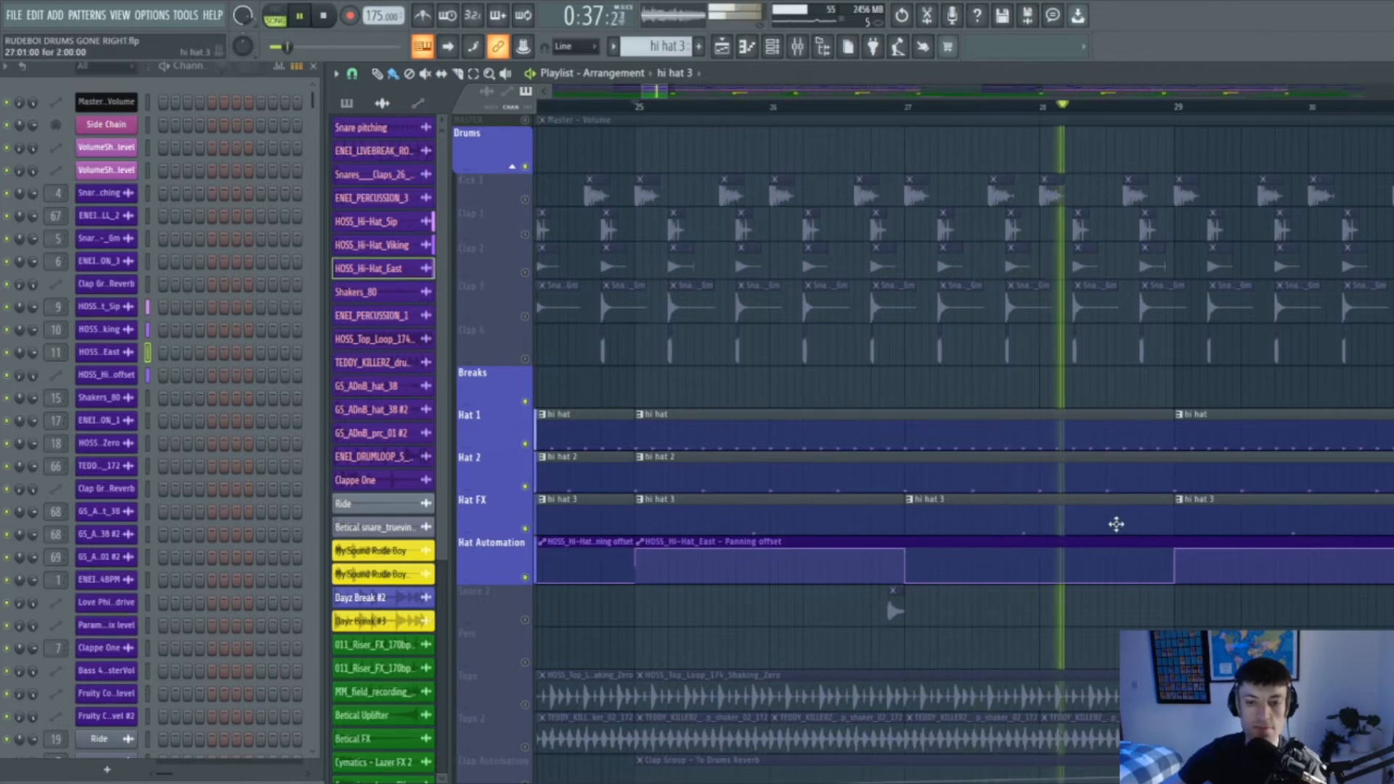
key("space")
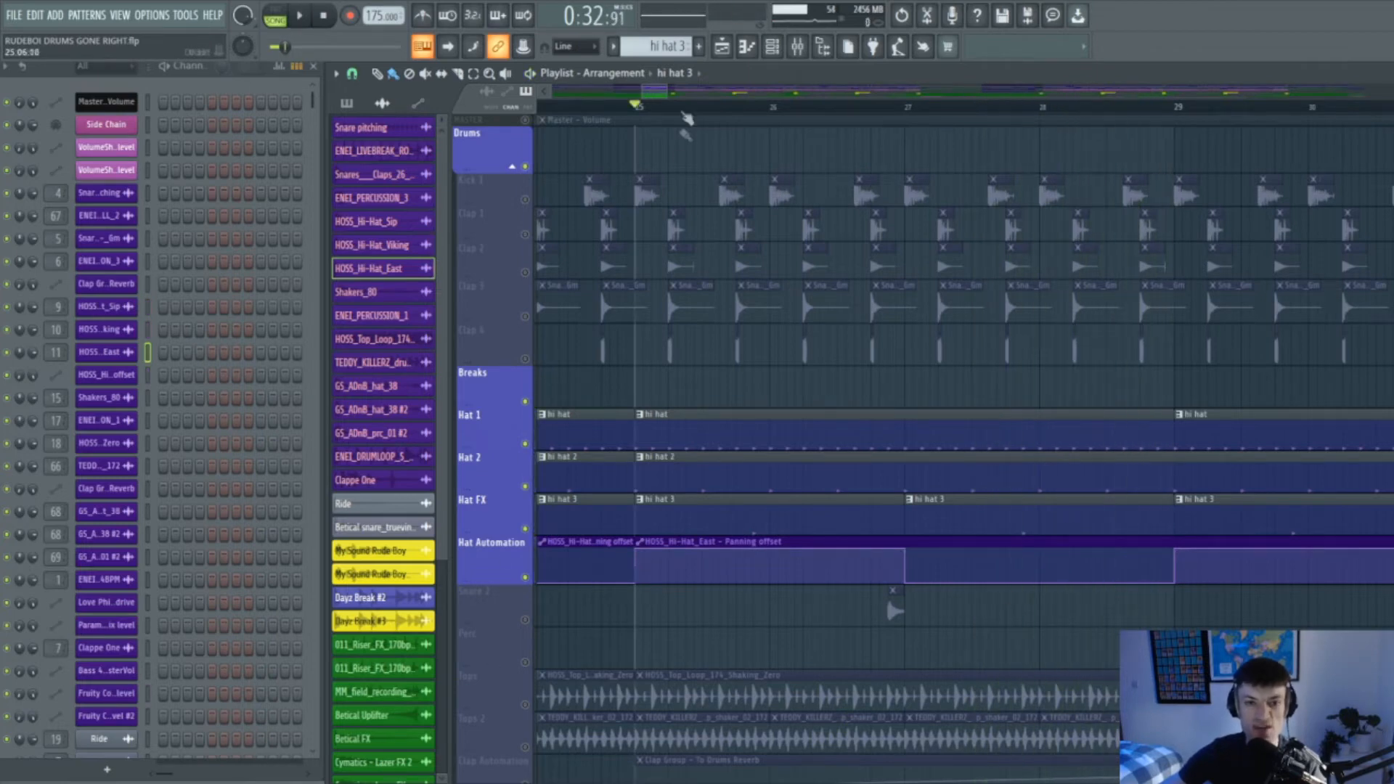
Unmute the Snare 2 track, rename it Hat End Perc and play the hats from bar 25 with its Shakers_80 hit
left_click_drag(666, 97, 673, 97)
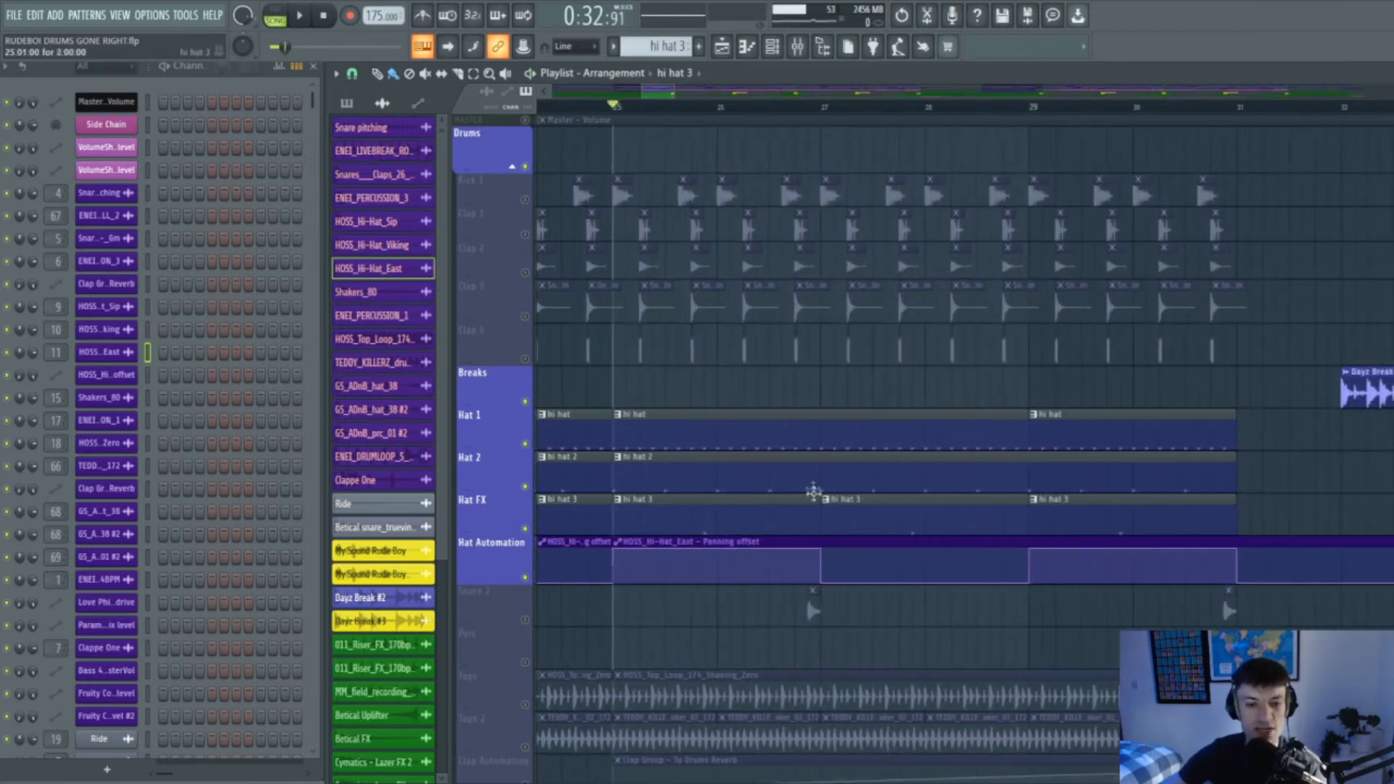
left_click(526, 621)
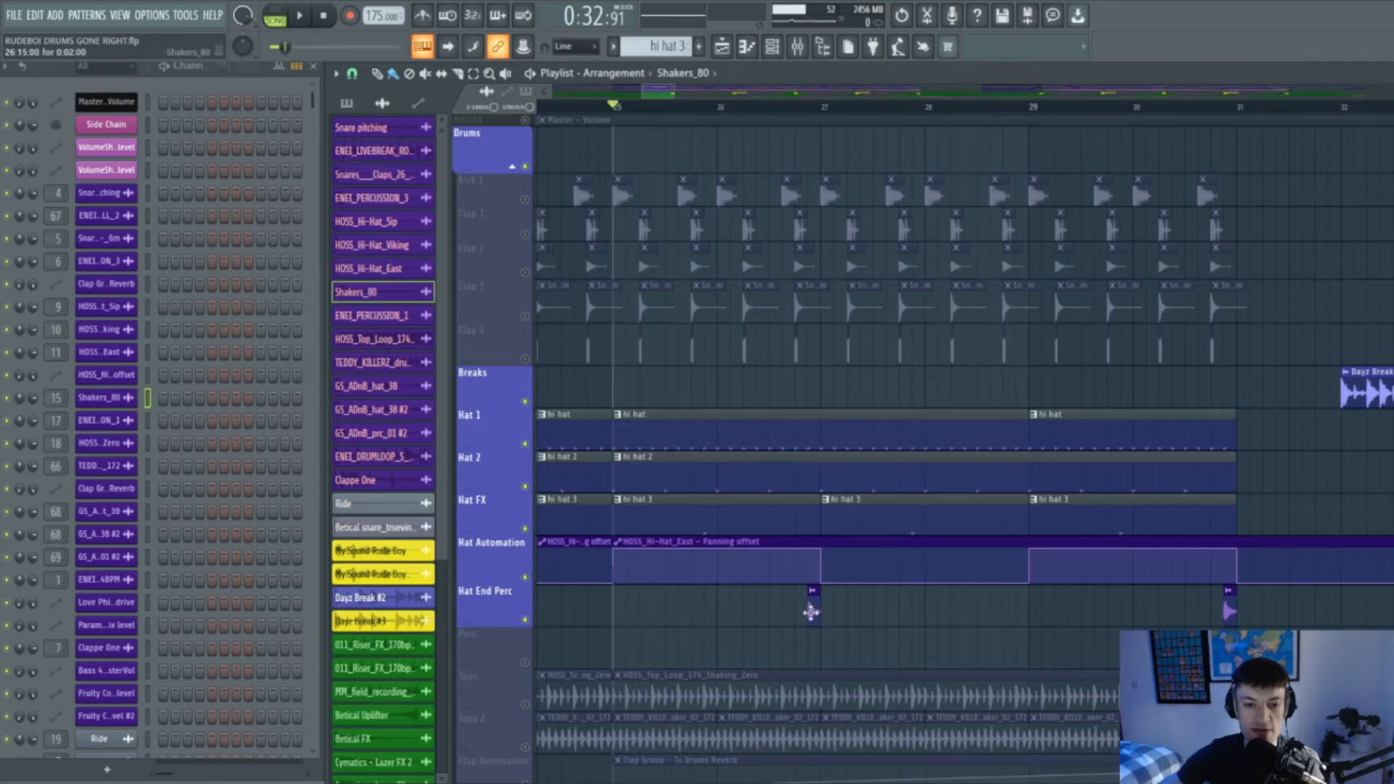
key("space")
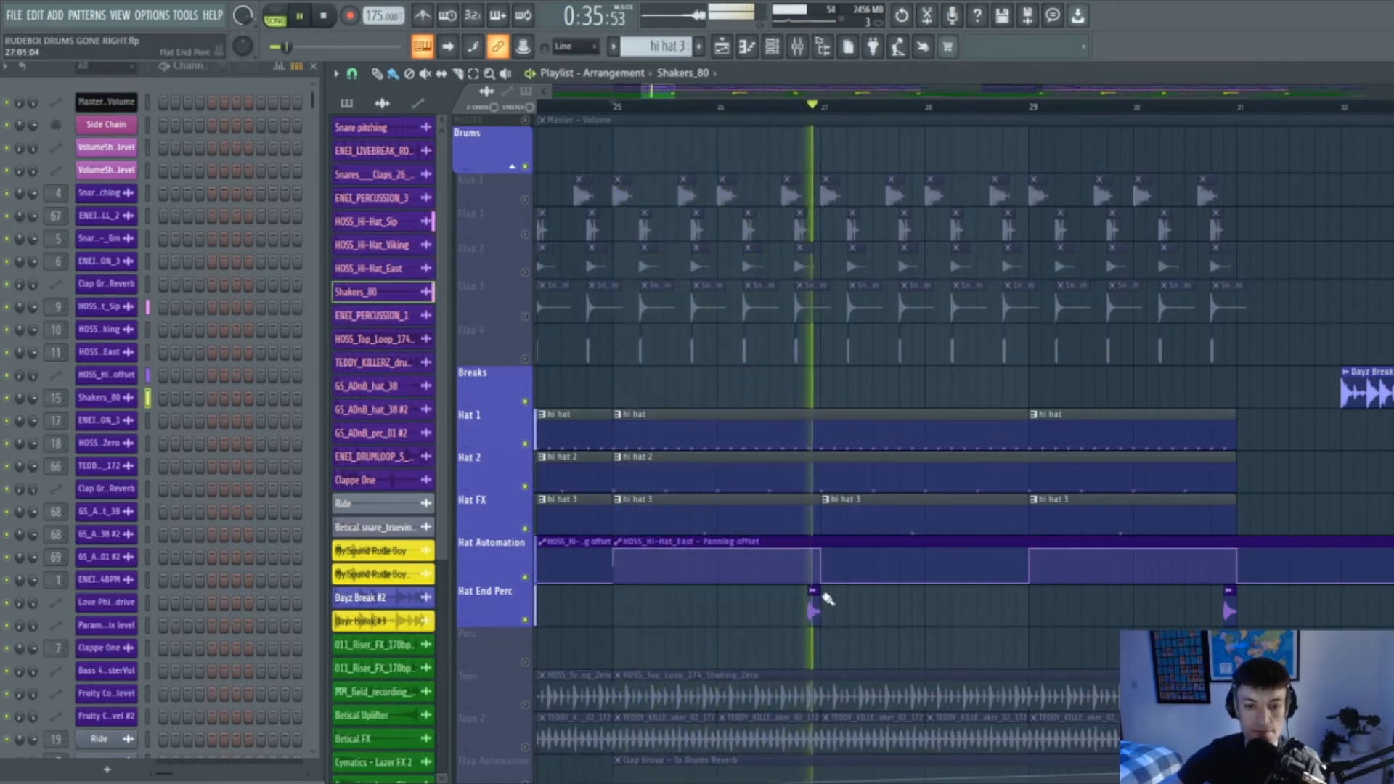
key("space")
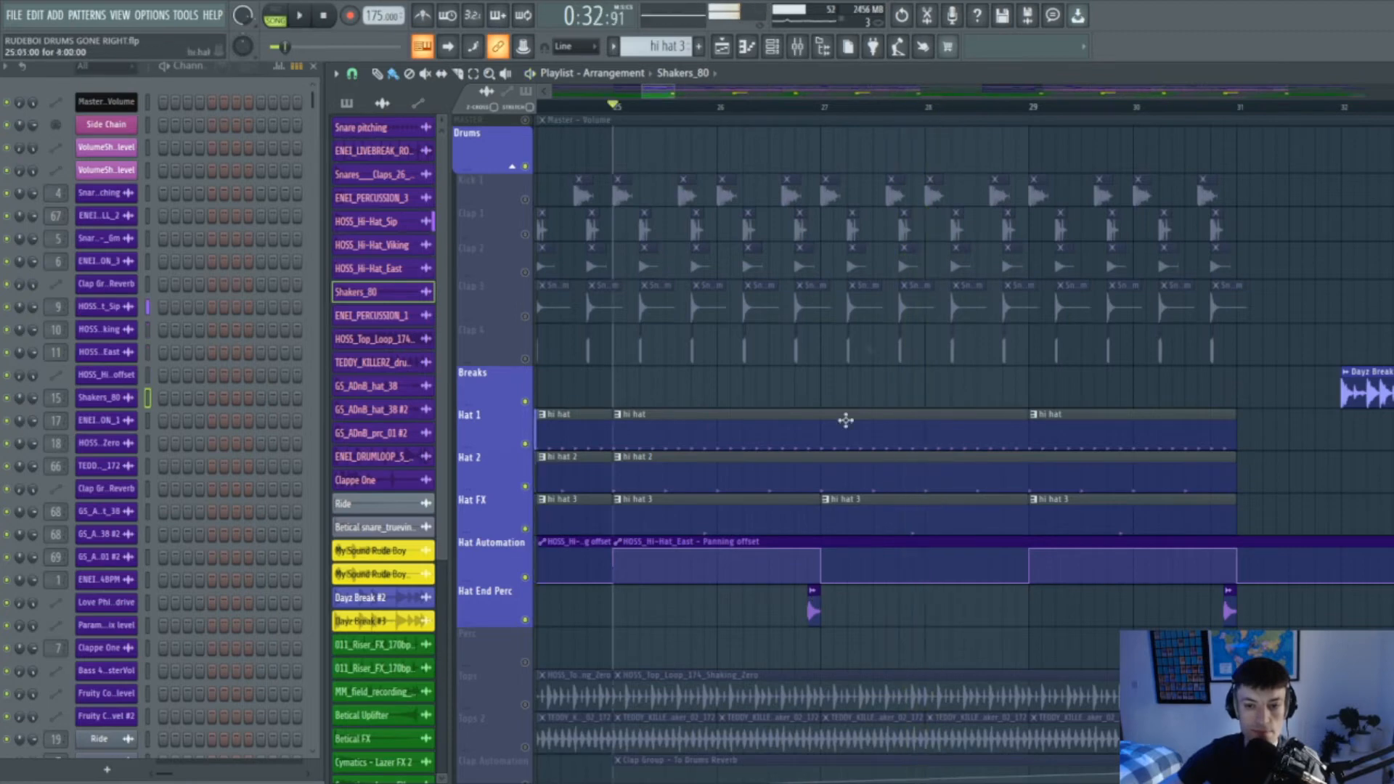
Examine the FabFilter Pro-Q 2, Fruity Stereo Enhancer and Fruity Balance settings on the Hat 1 mixer track
left_click(798, 47)
left_click(1365, 150)
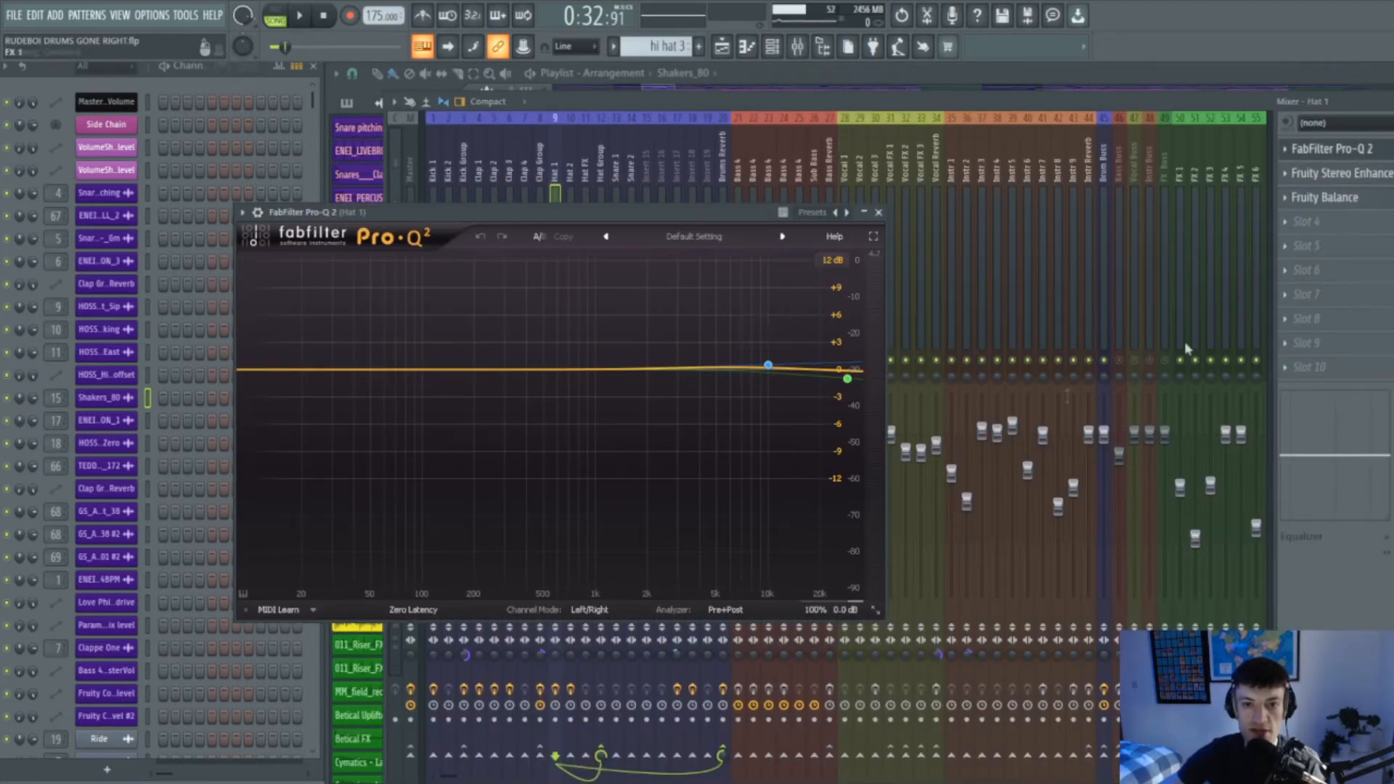
left_click(878, 213)
left_click(1365, 174)
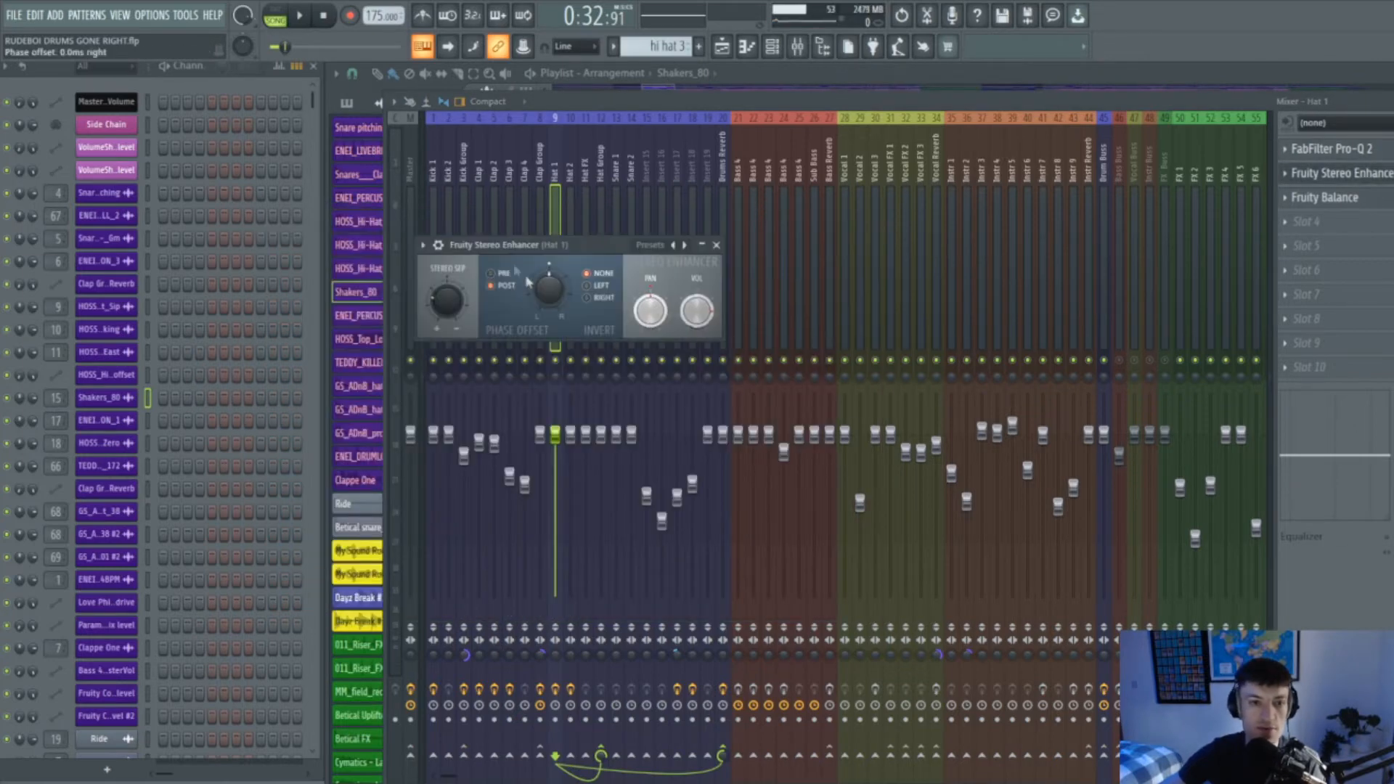
left_click_drag(529, 245, 605, 249)
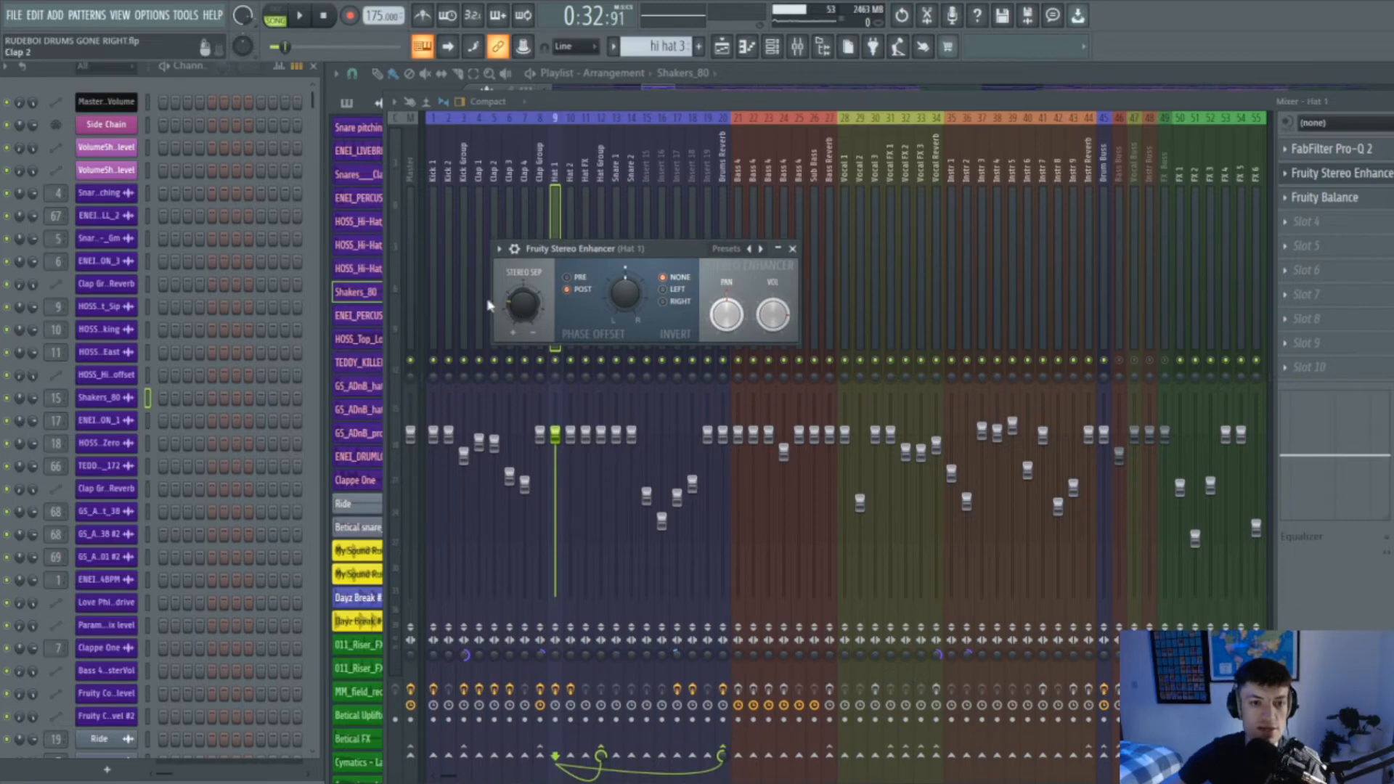
left_click(793, 249)
left_click(1343, 197)
left_click_drag(245, 272, 844, 276)
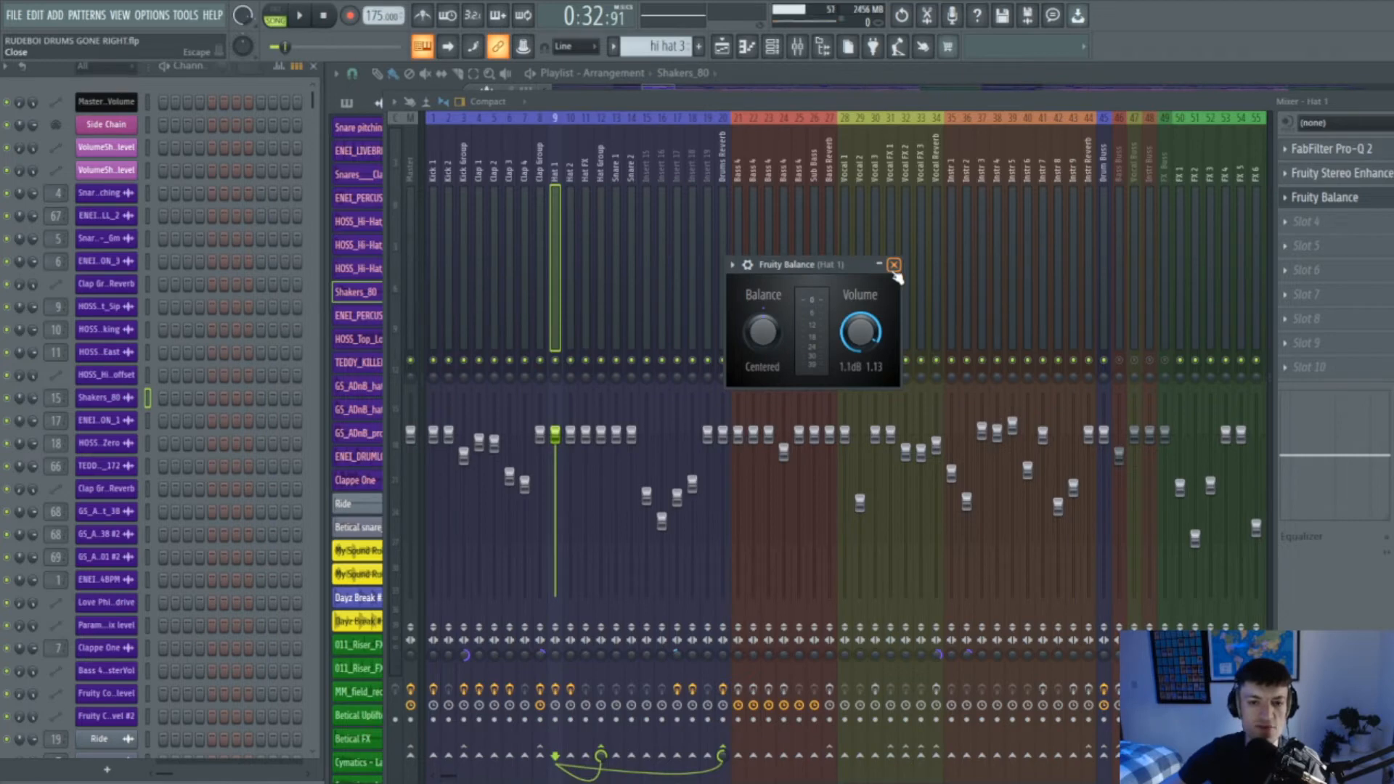
left_click(894, 266)
Play back the hats while checking the Hat 2, Hat FX and Hat Group tracks in the mixer
key("space")
left_click(571, 219)
key("space")
left_click(587, 243)
left_click(602, 241)
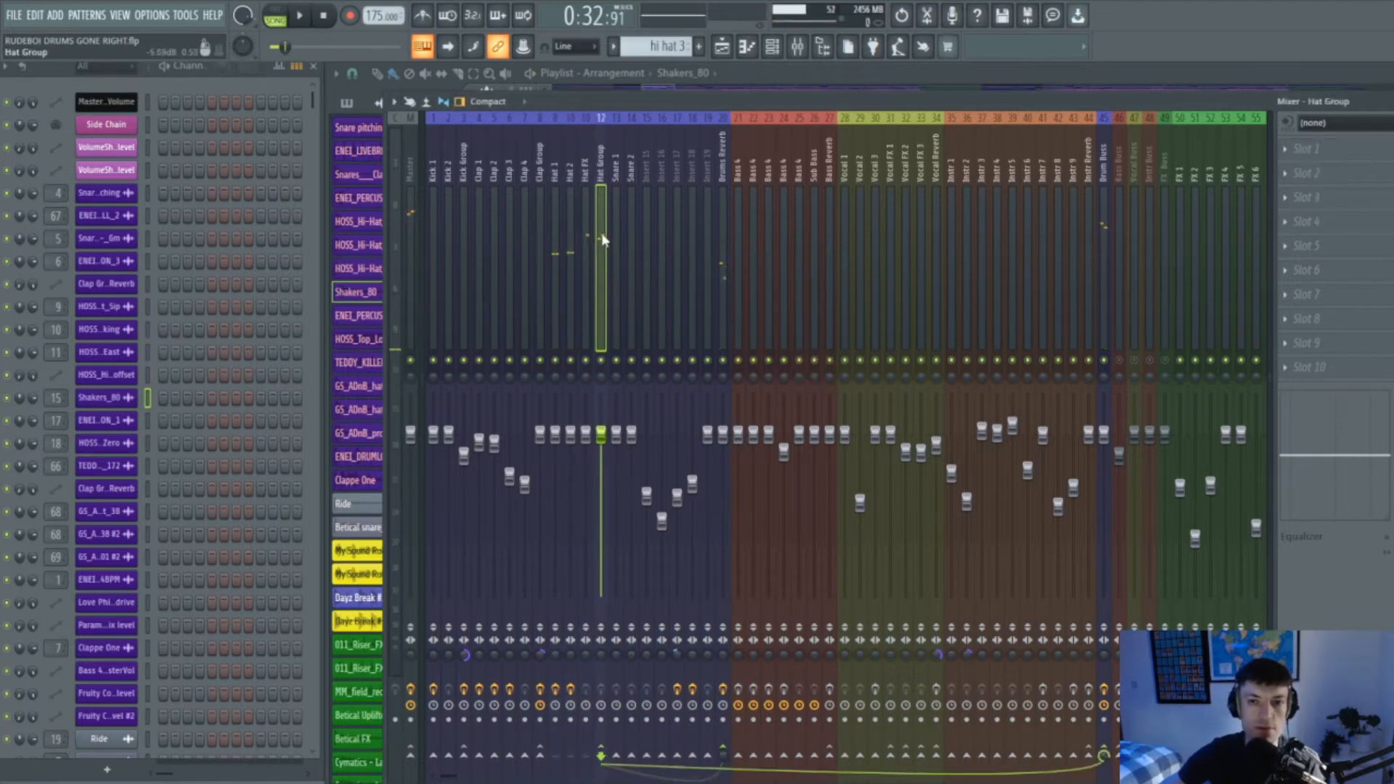
key("space")
key("space")
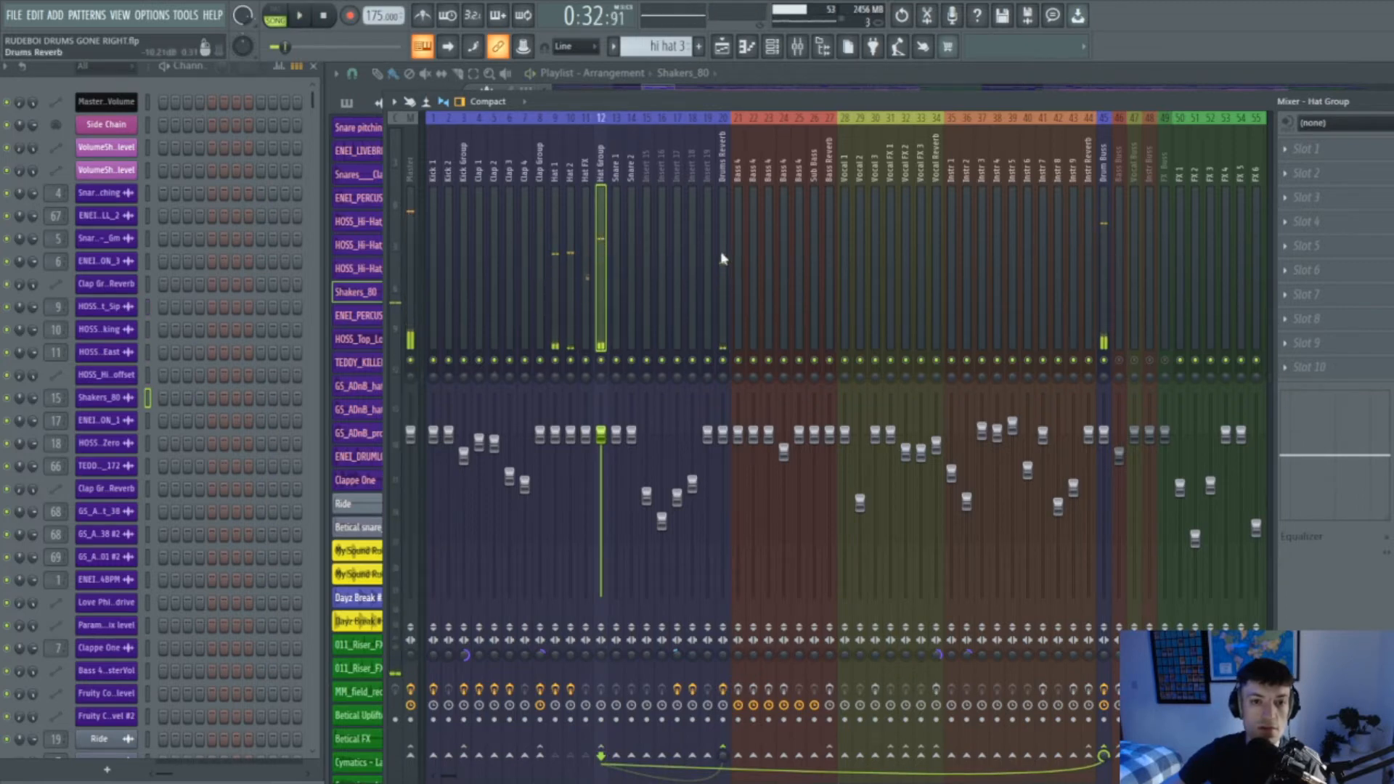
Examine how the Hat 1, Hat 2 and Hat FX mixer tracks are sent to the Drums Reverb track
left_click(723, 259)
left_click(555, 273)
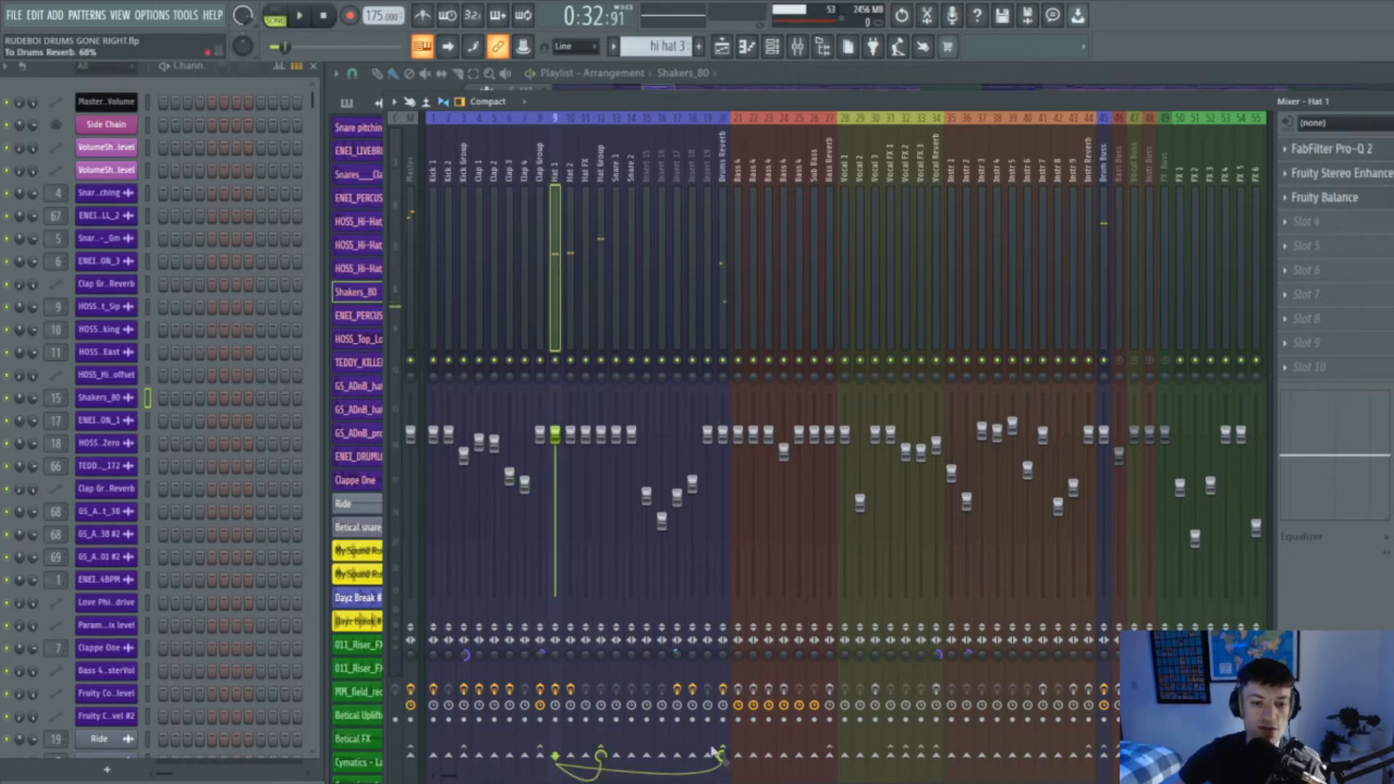
left_click(567, 311)
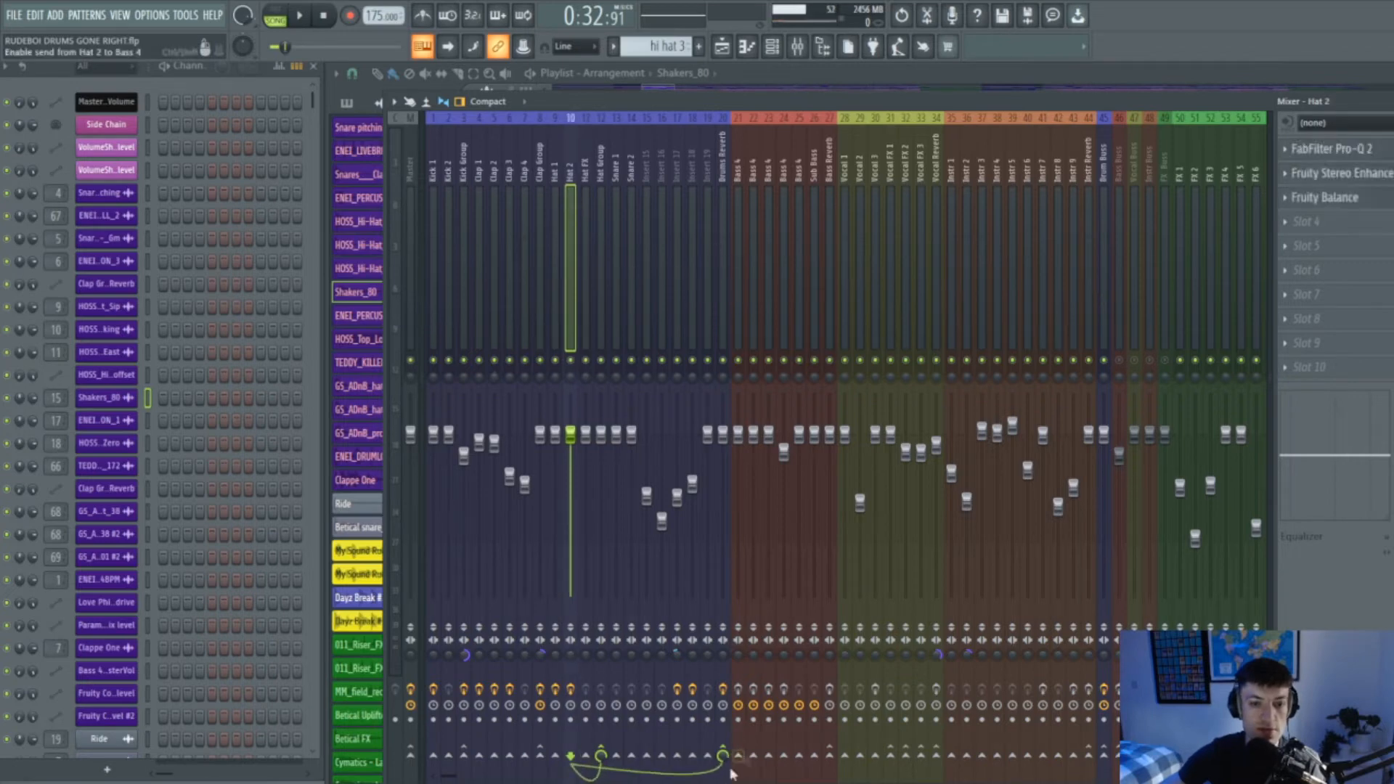
left_click(585, 314)
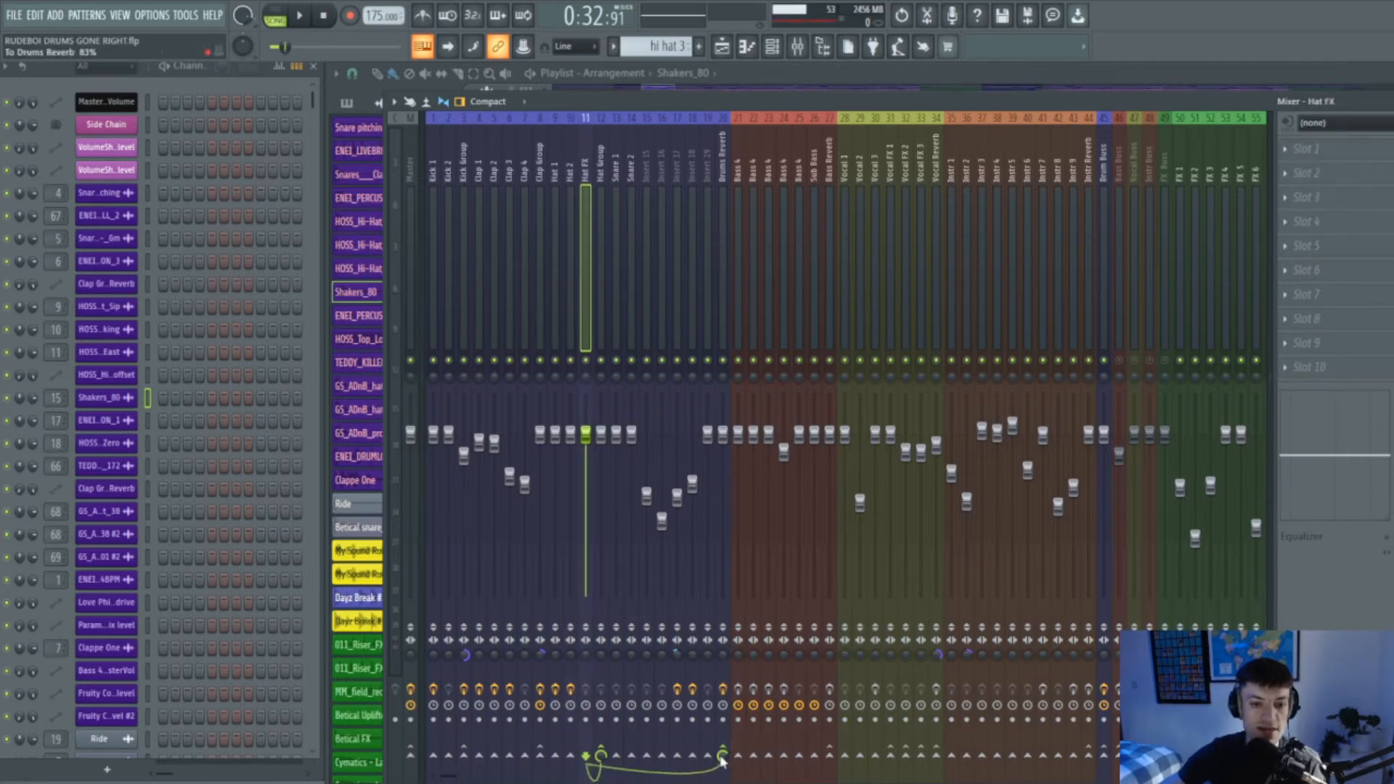
Check the routing of Hat Group, Hat FX and Insert 15 in the mixer while playing the hats again
left_click(602, 245)
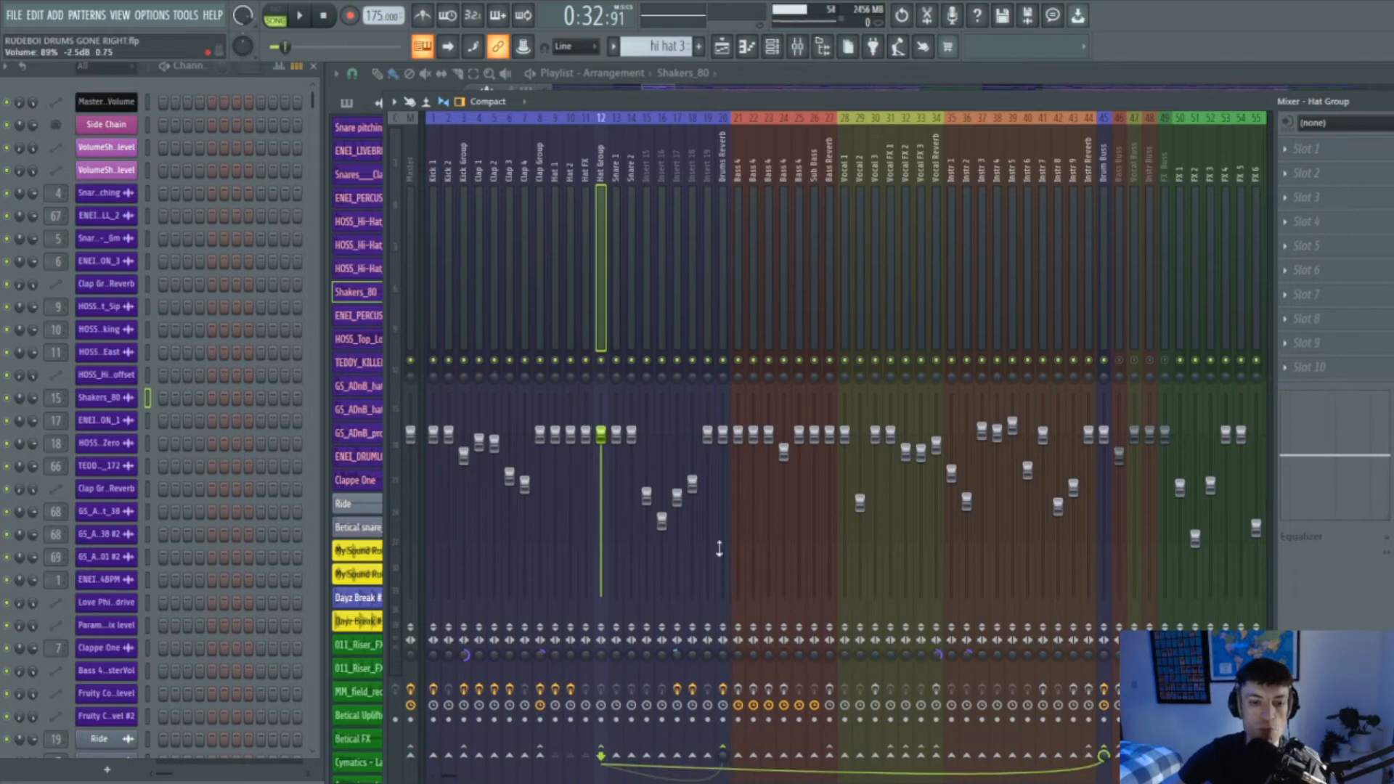
key("space")
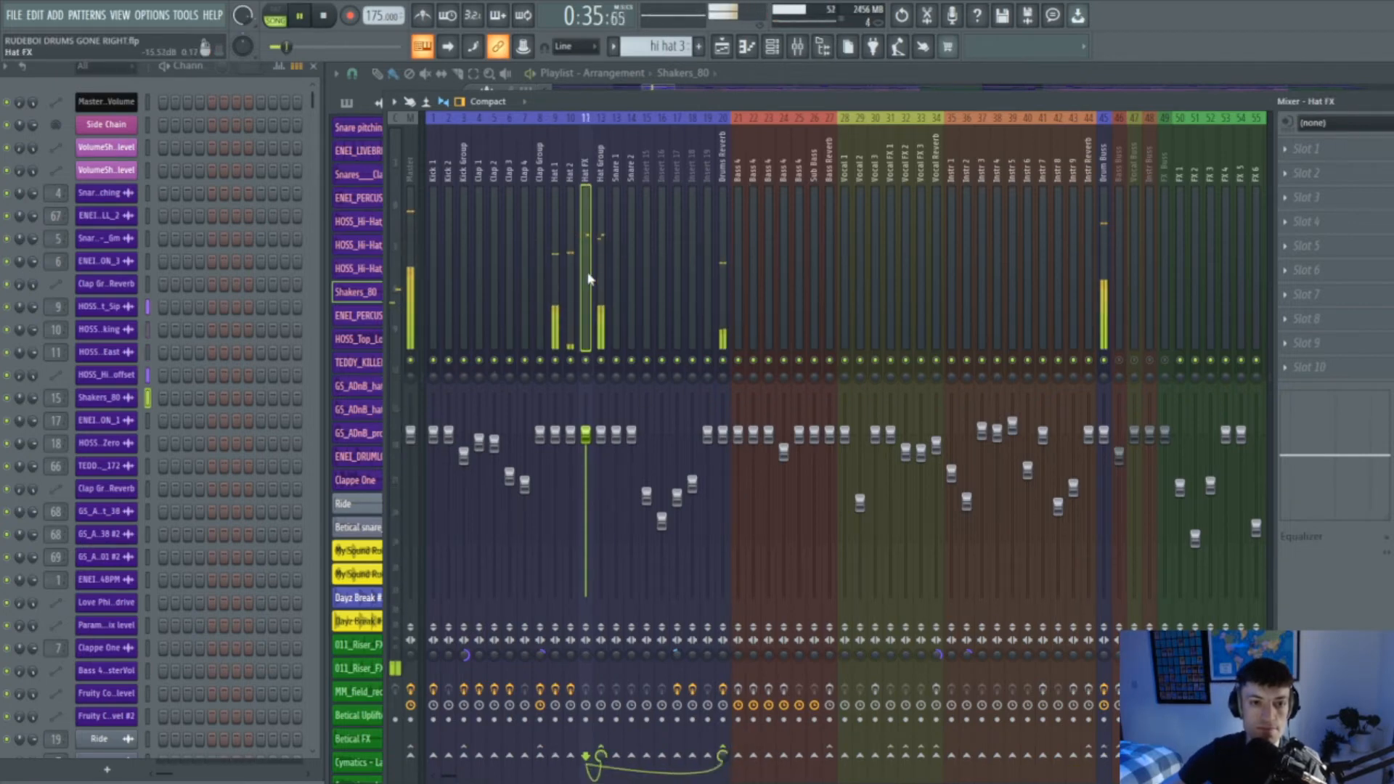
left_click(646, 266)
key("space")
Return to the playlist, mute the hat tracks and unmute the Tops and Tops 2 tracks
key("F9")
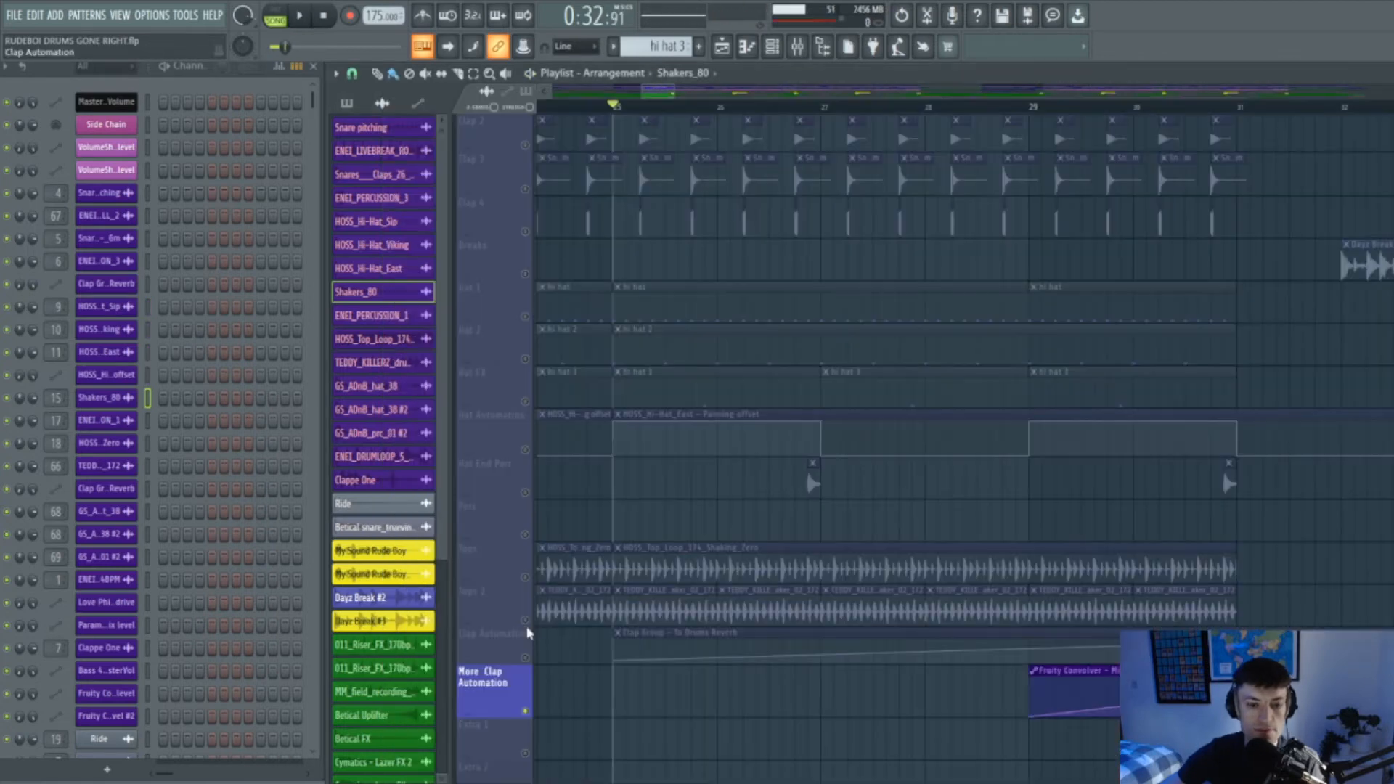
left_click(525, 621)
left_click(525, 578)
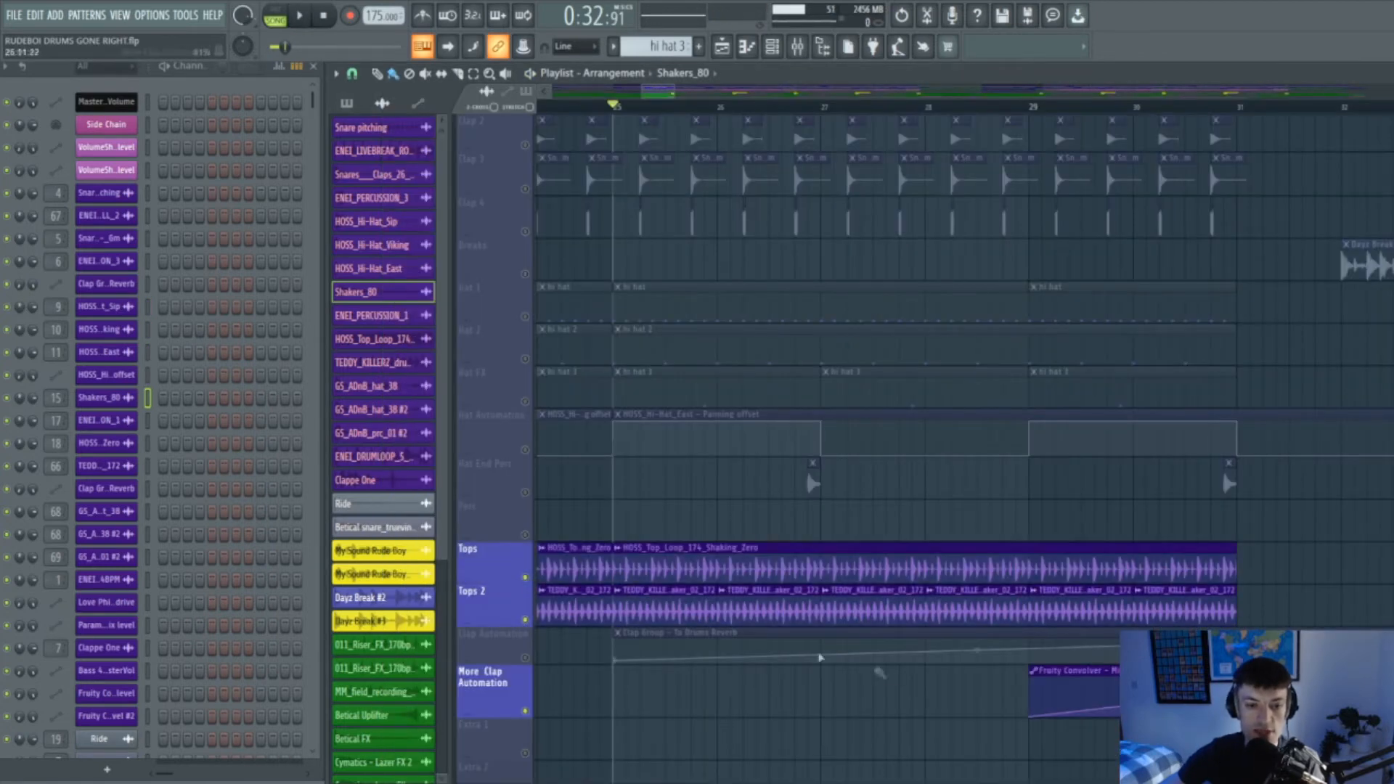
Select the HOSS_Top_Loop_174_Shaking_Zero clip, mute the Tops 2 track and play the top loop alone from bar 25
left_click(767, 566)
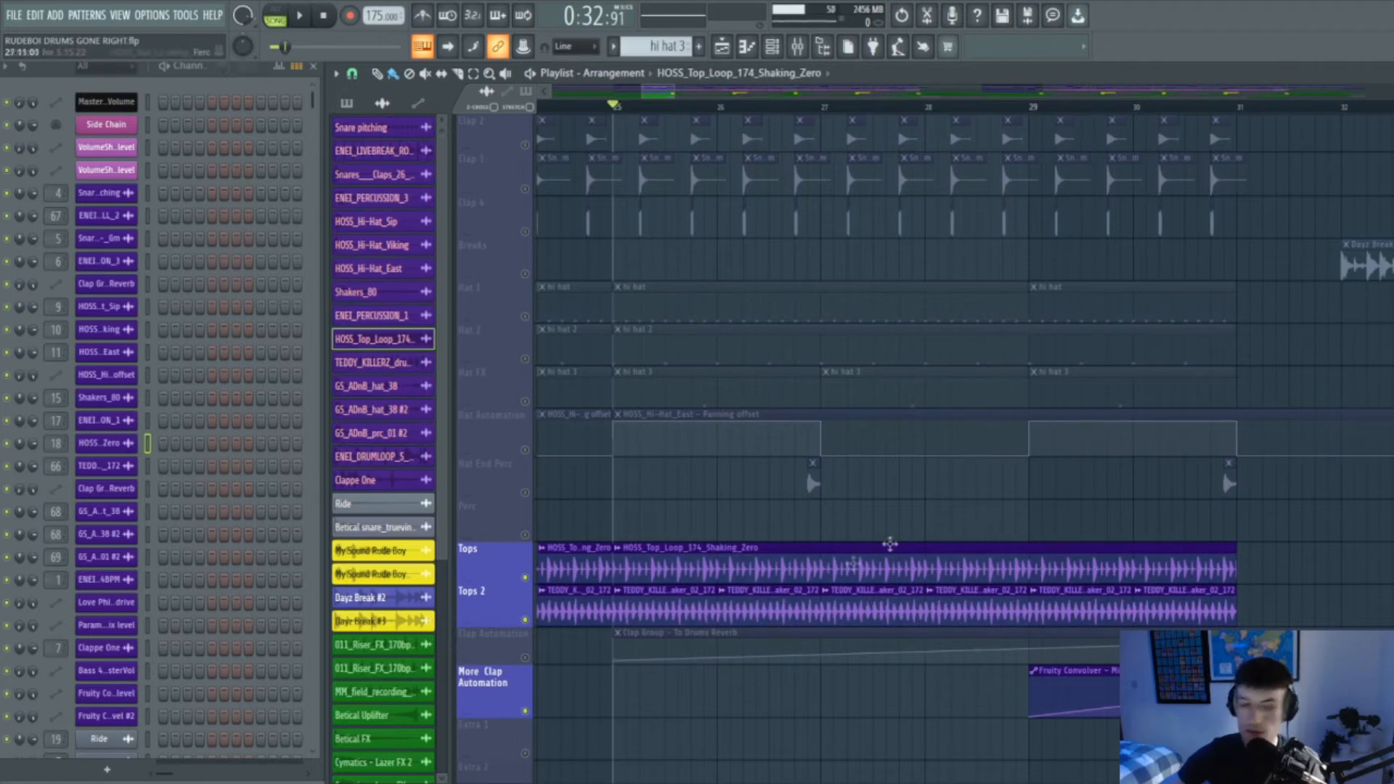
left_click(535, 623)
key("space")
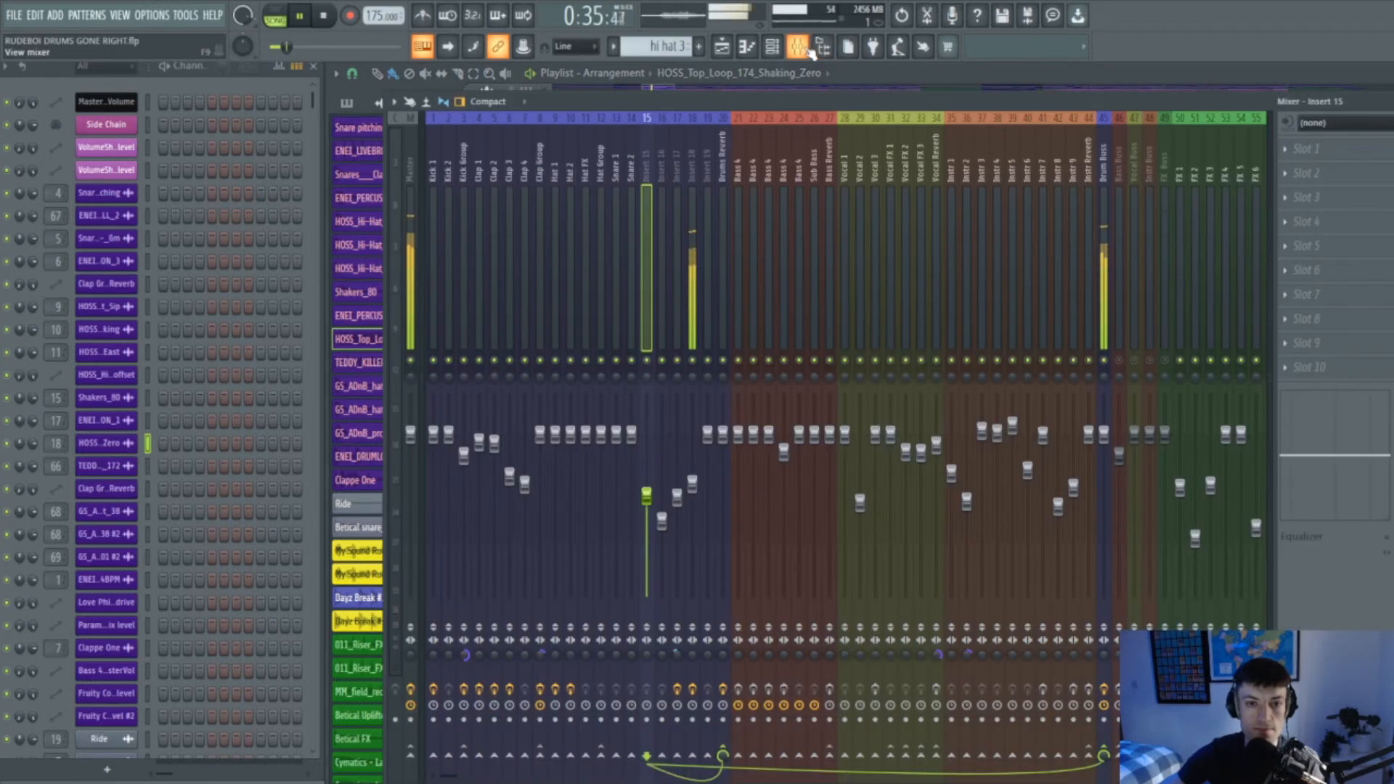
Examine the low-cut curve in FabFilter Pro-Q 2 on the top loop's mixer track, Insert 18, during playback
left_click(798, 46)
left_click(1329, 148)
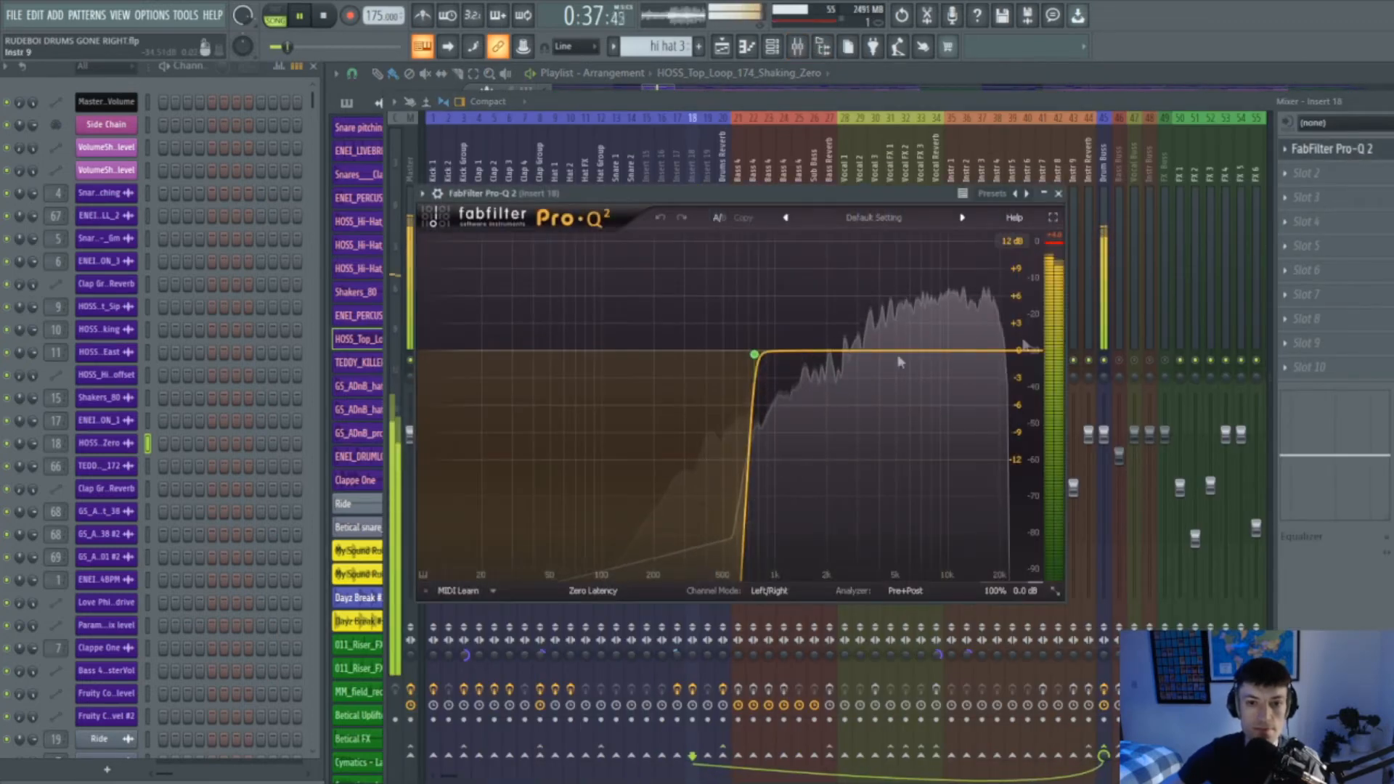
key("space")
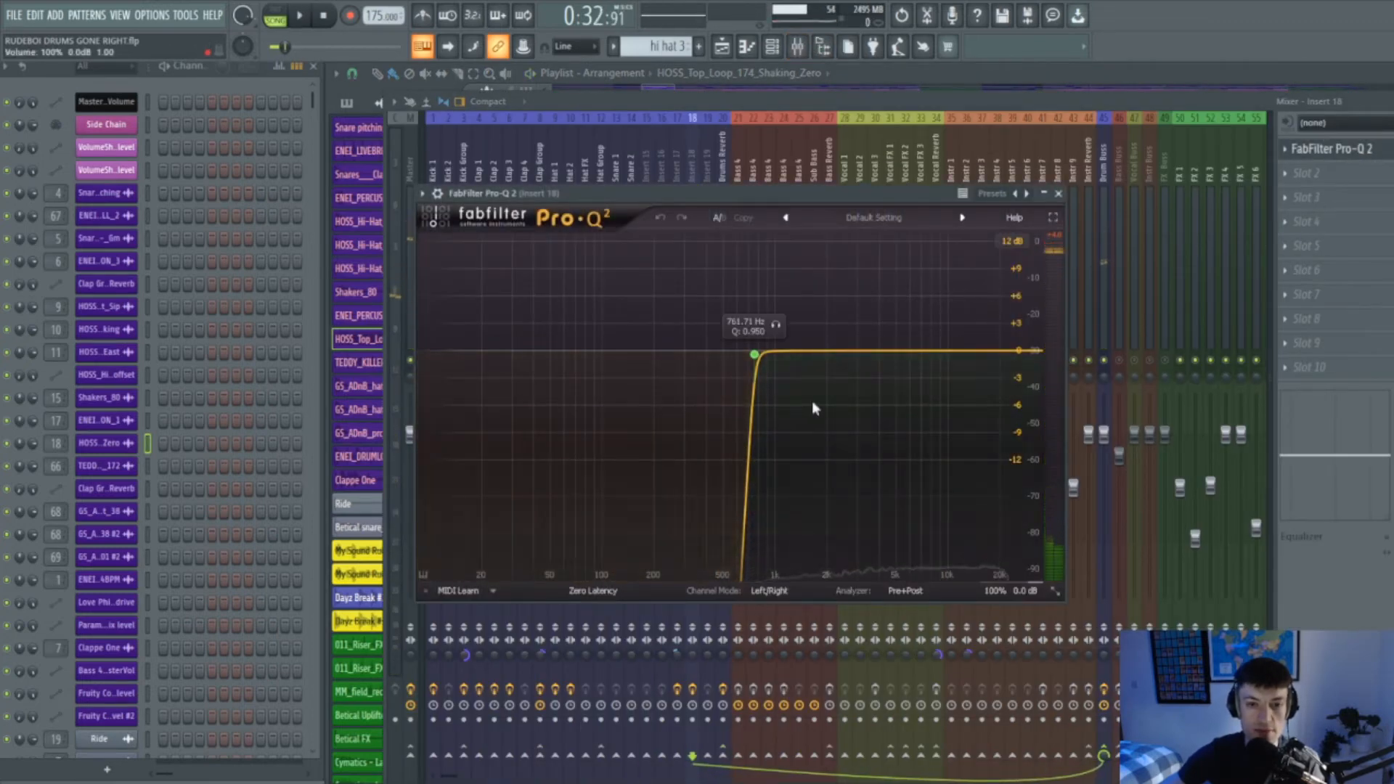
key("space")
left_click(1060, 194)
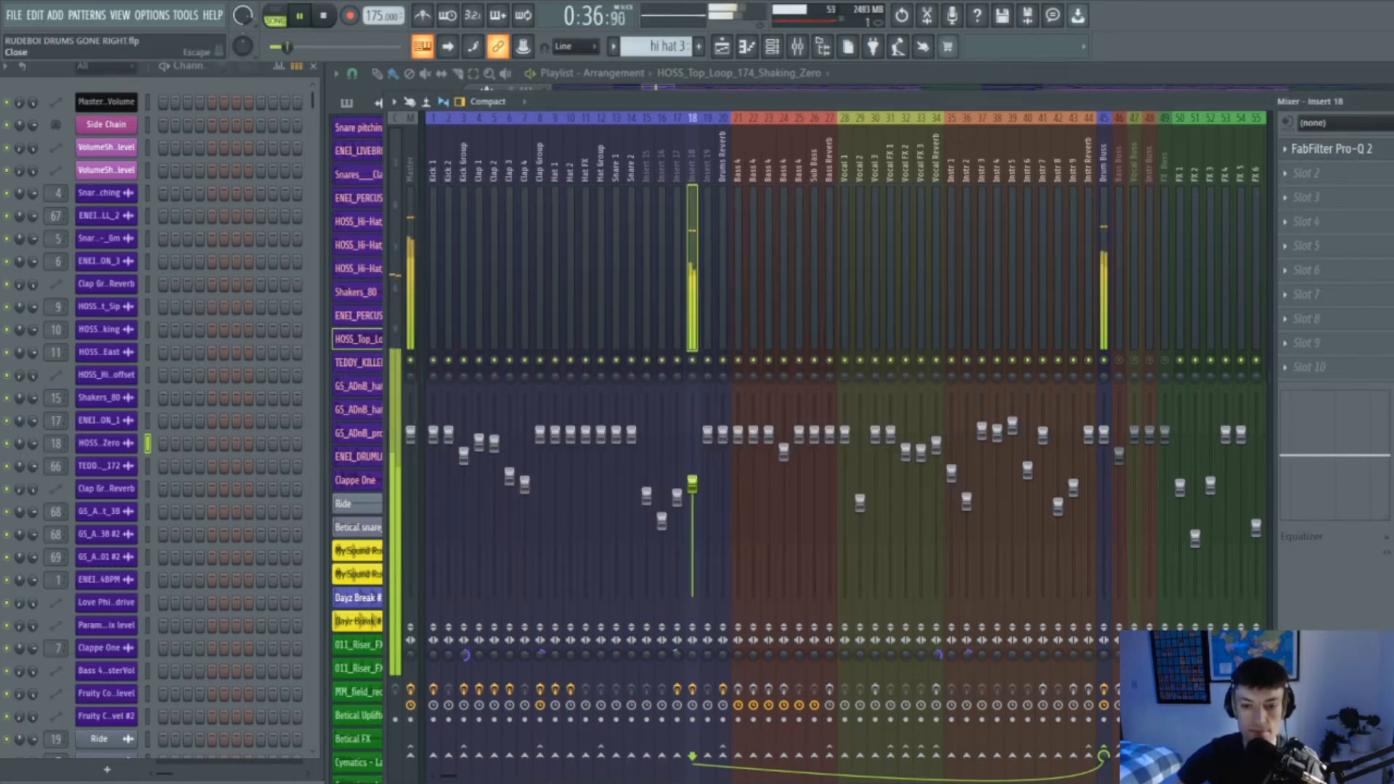
Return to the playlist, solo the Tops 2 track and play its shaker loop alone from bar 25
key("space")
key("F5")
left_click(528, 614)
key("space")
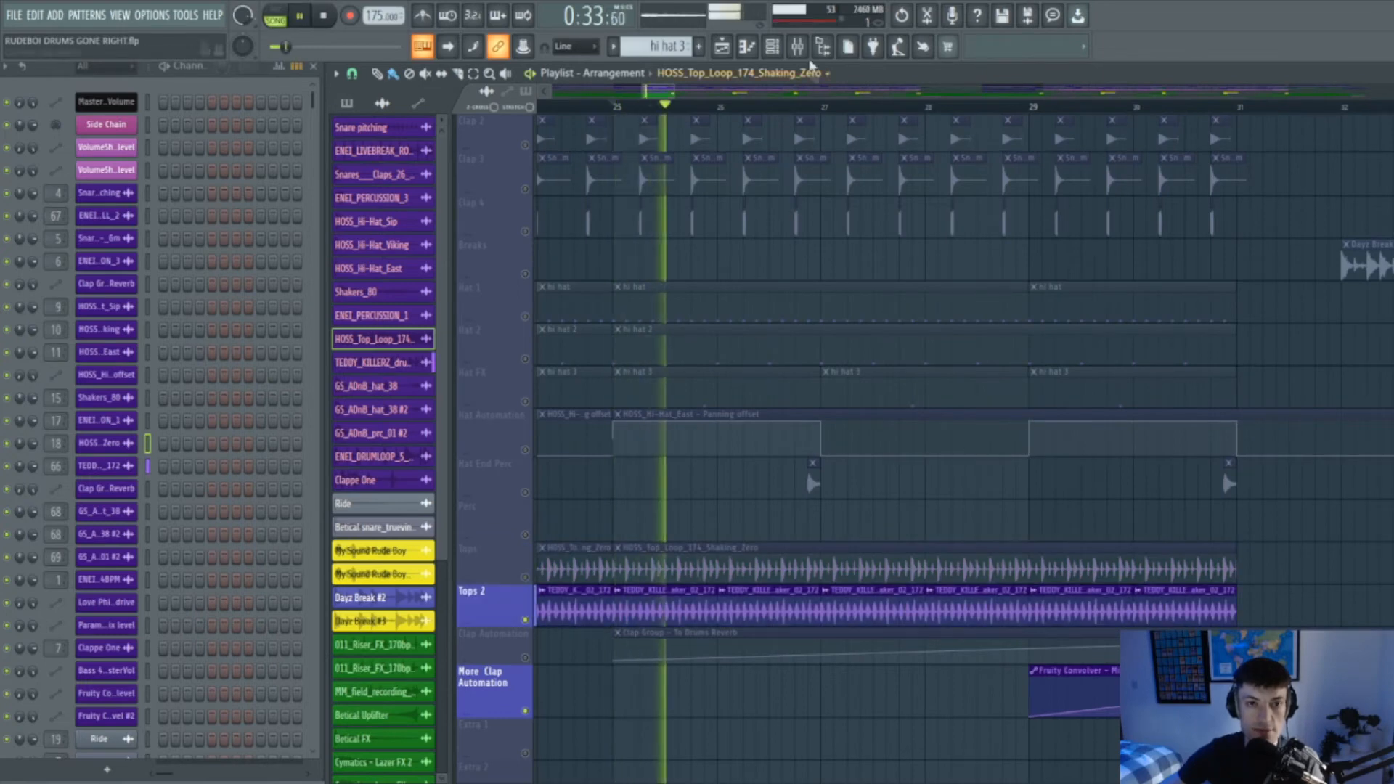
Examine the FabFilter Pro-Q 2 curve on the shaker loop's mixer track, Insert 66, during playback and return to the playlist
key("F9")
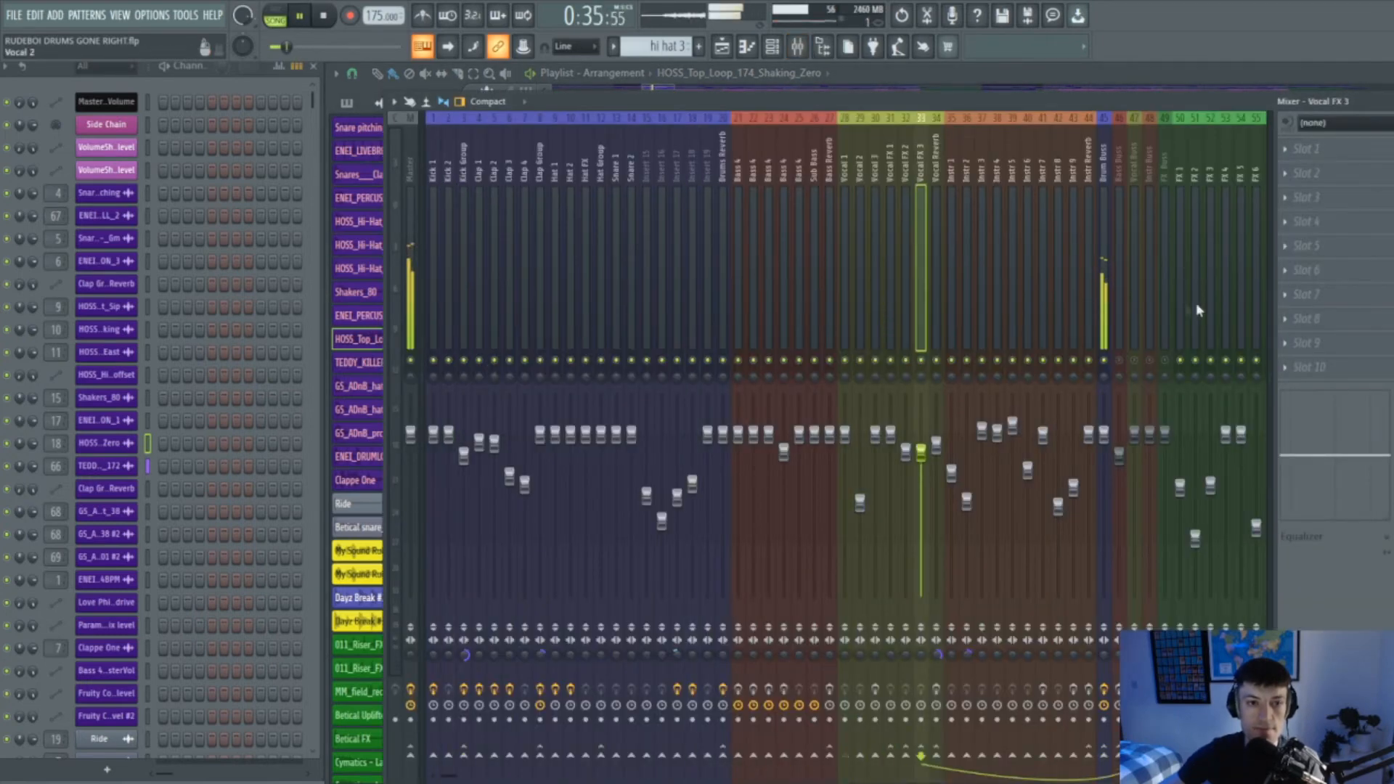
scroll(1197, 303, "right", 5)
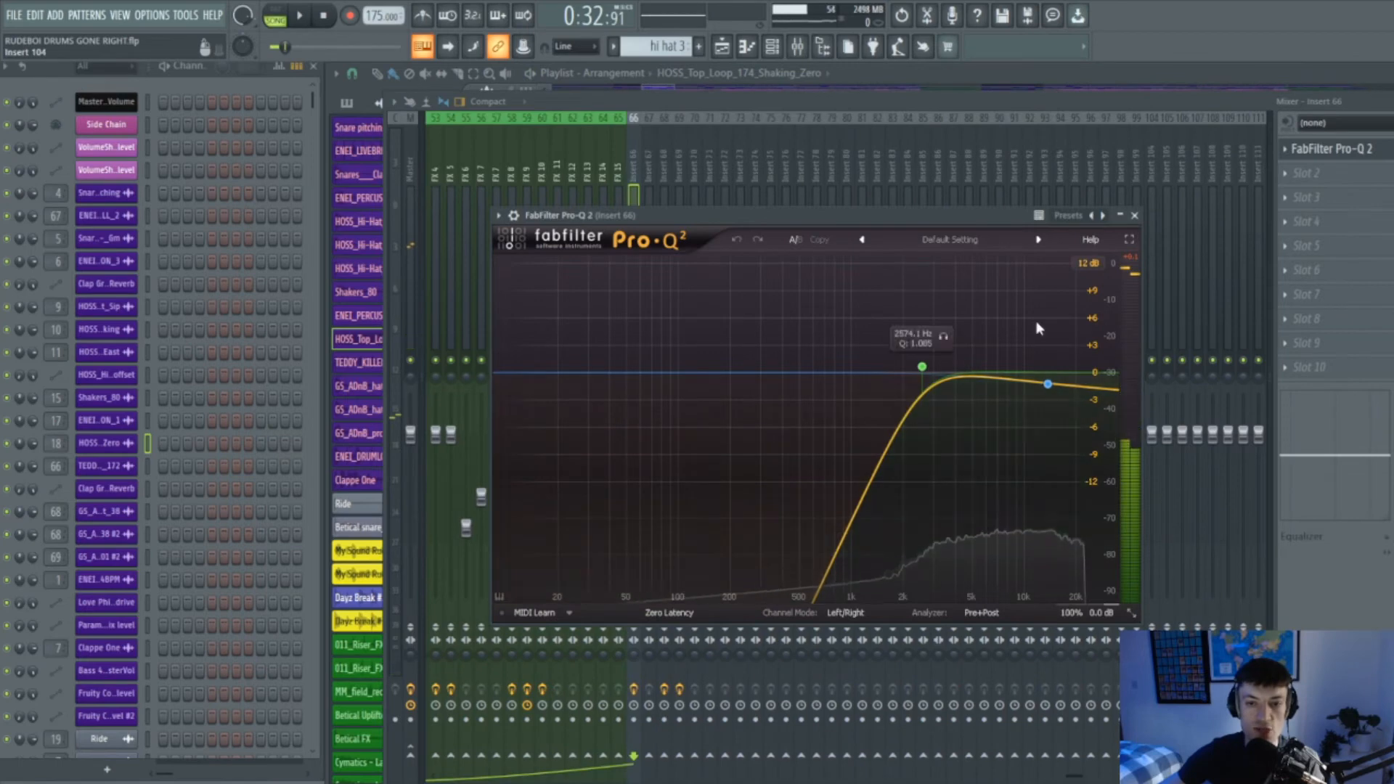
key("space")
left_click(1136, 216)
key("space")
key("F9")
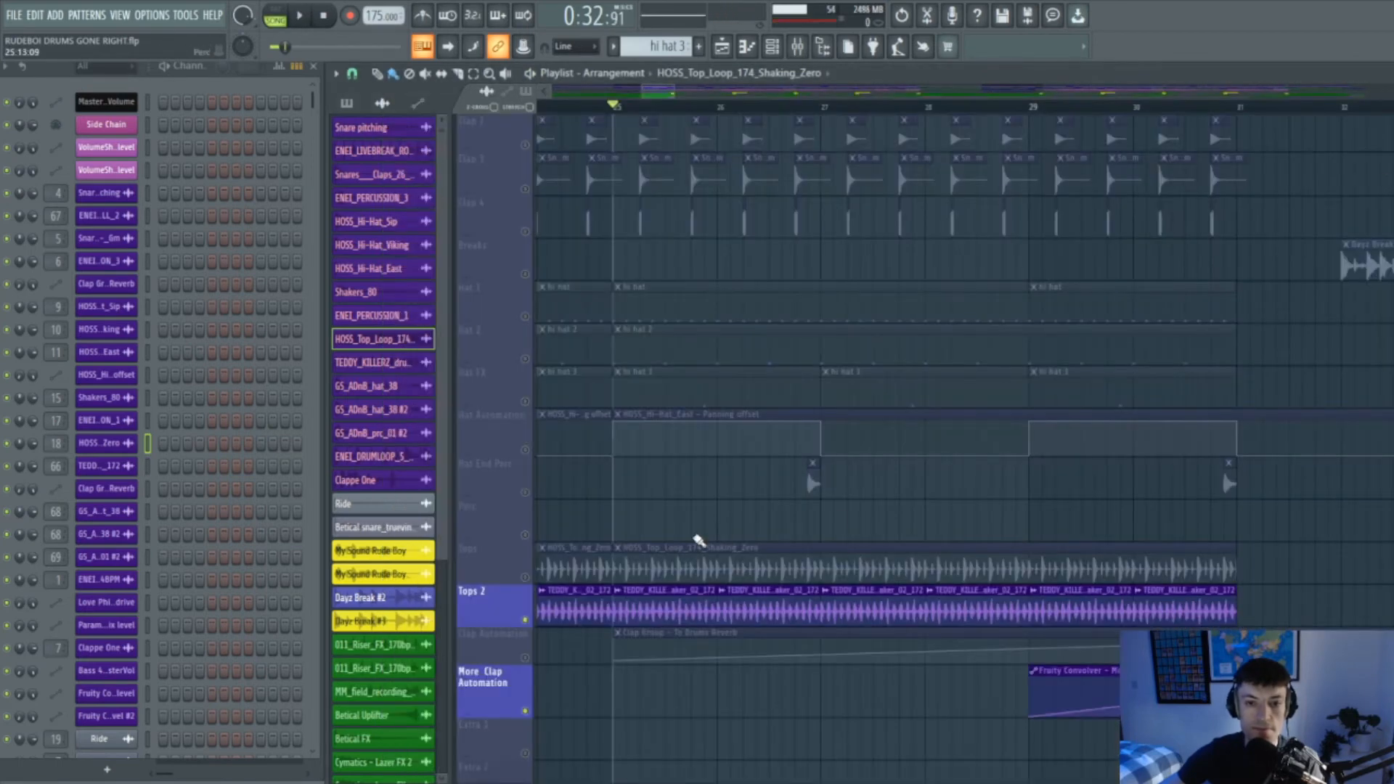
Restore all muted playlist tracks and play the full layered drum beat from bar 25
right_click(525, 586)
left_click(525, 580)
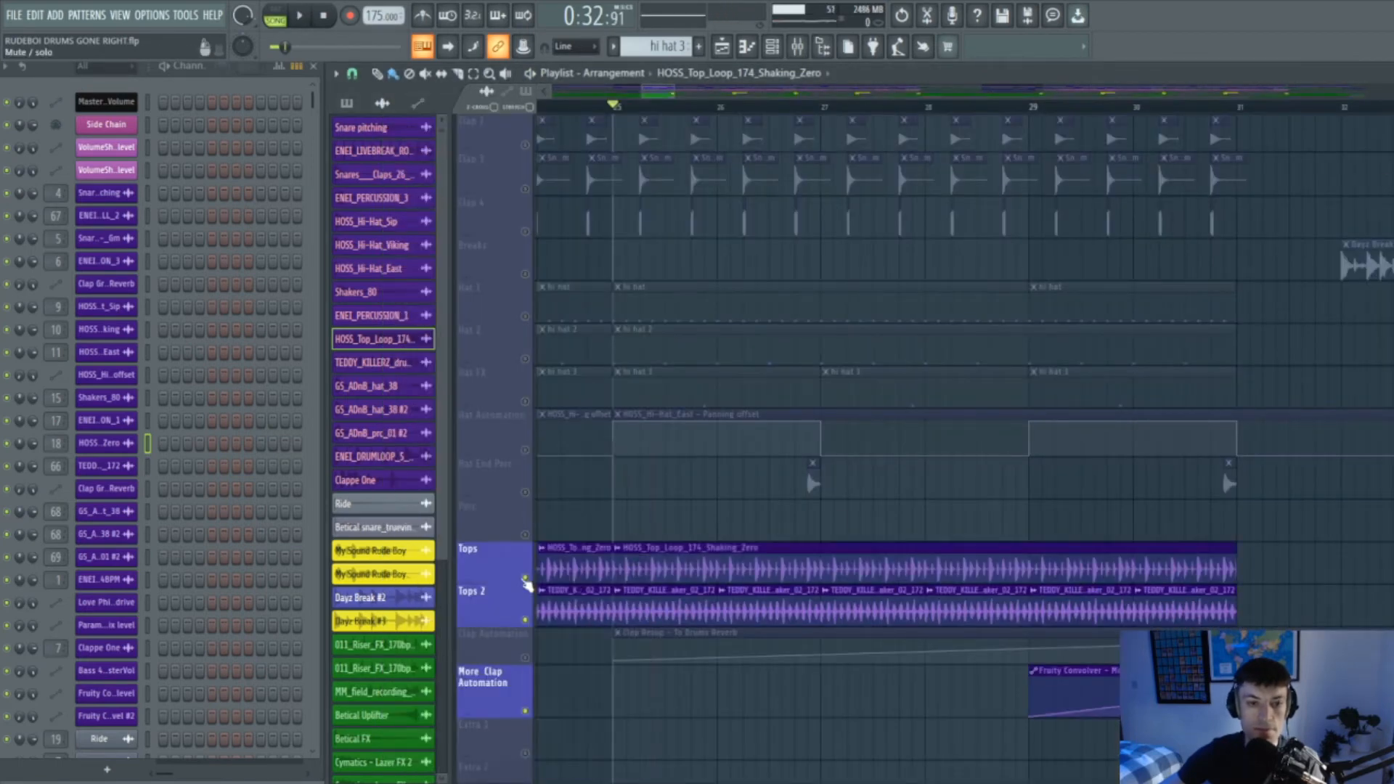
left_click(525, 580, "ctrl")
scroll(927, 535, "up", 2)
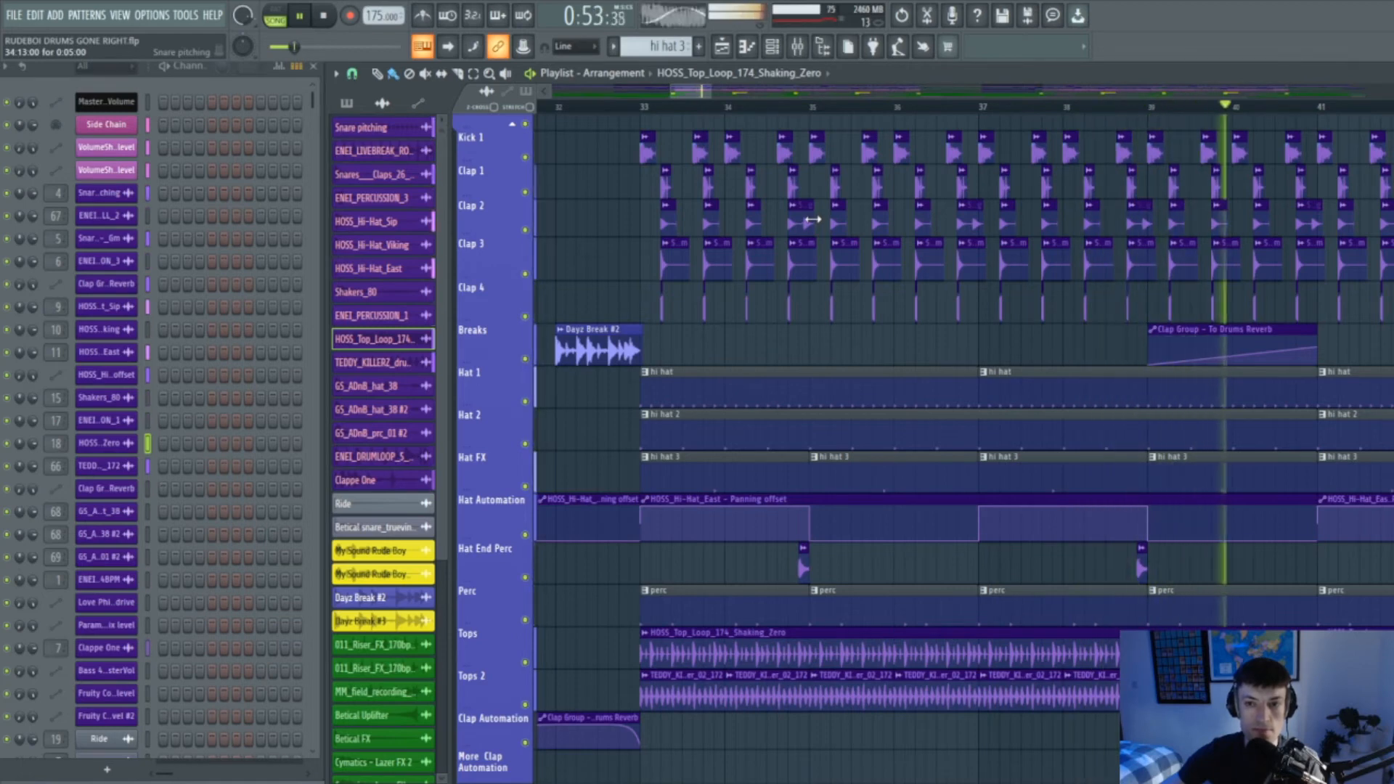
Stop playback and place the playhead just before bar 35, at the second hit in the Clap 2 Snare pitching clip
key("space")
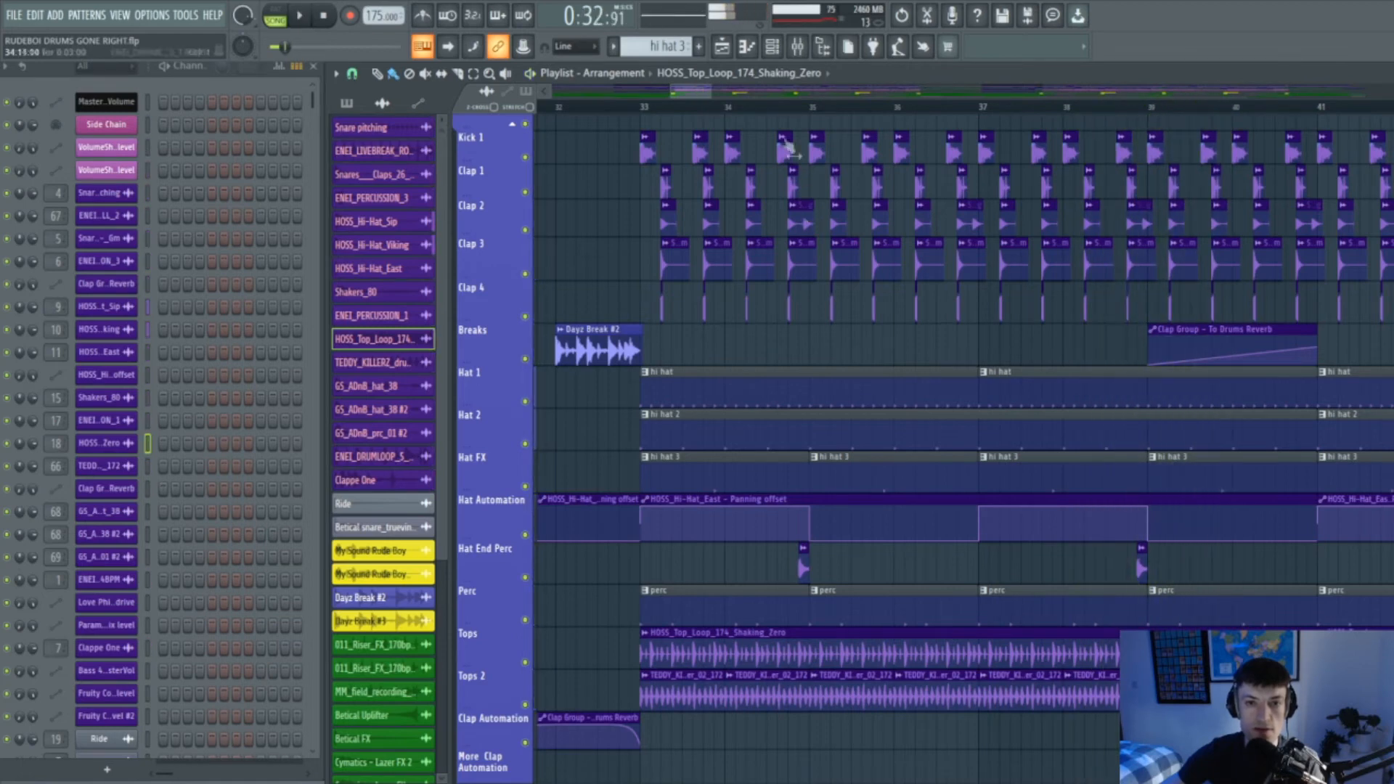
scroll(755, 111, "up", 8)
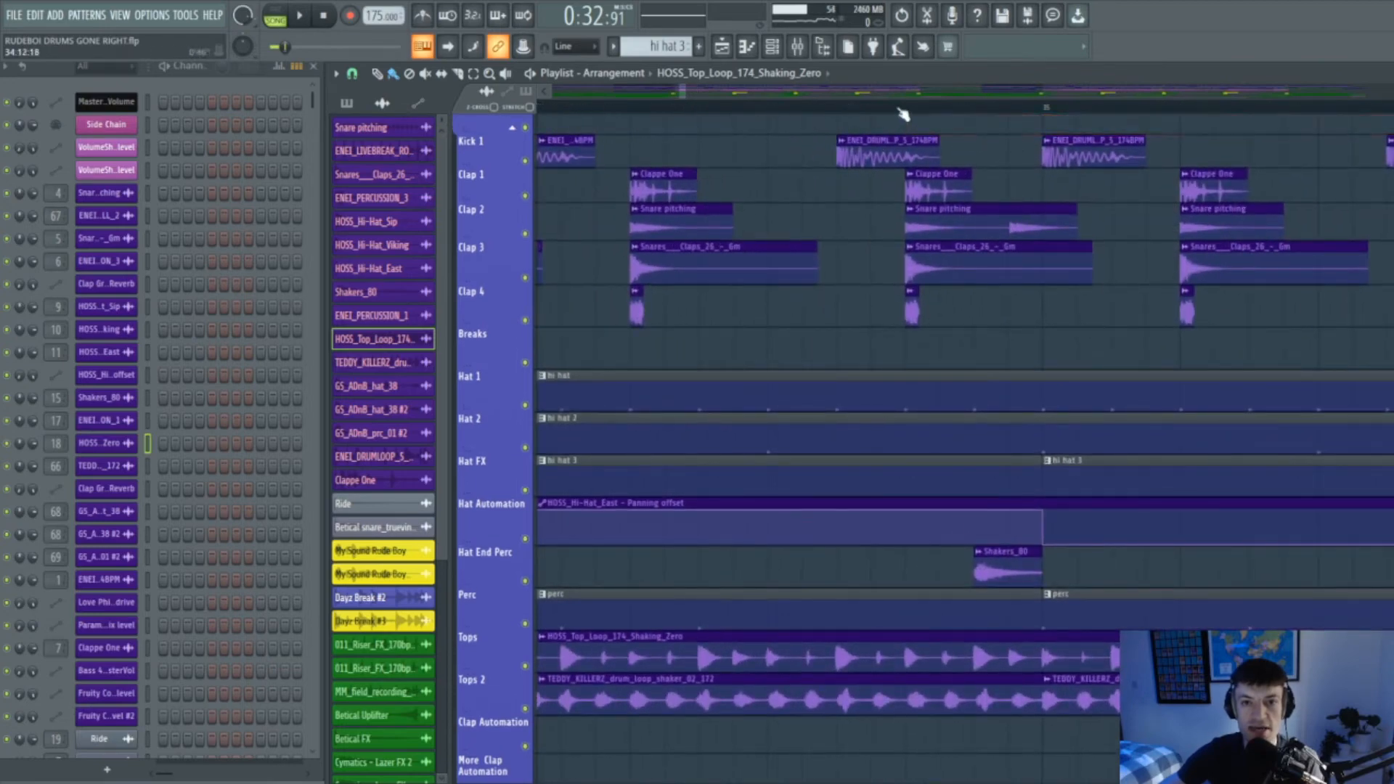
left_click(1010, 109)
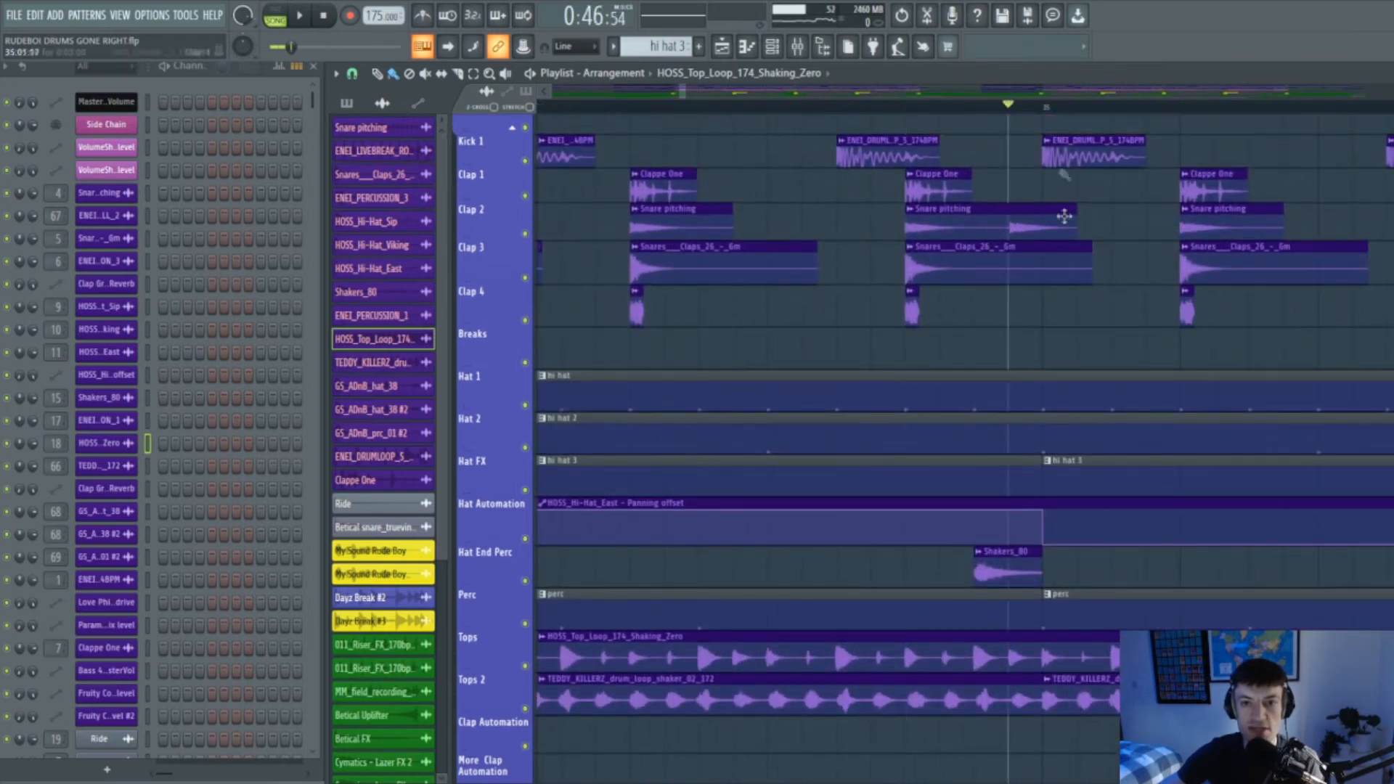
Play the section from bar 49 to hear the percussion clips on the Extra 1 and Extra 2 tracks
scroll(1056, 254, "down", 2)
scroll(1052, 317, "down", 6)
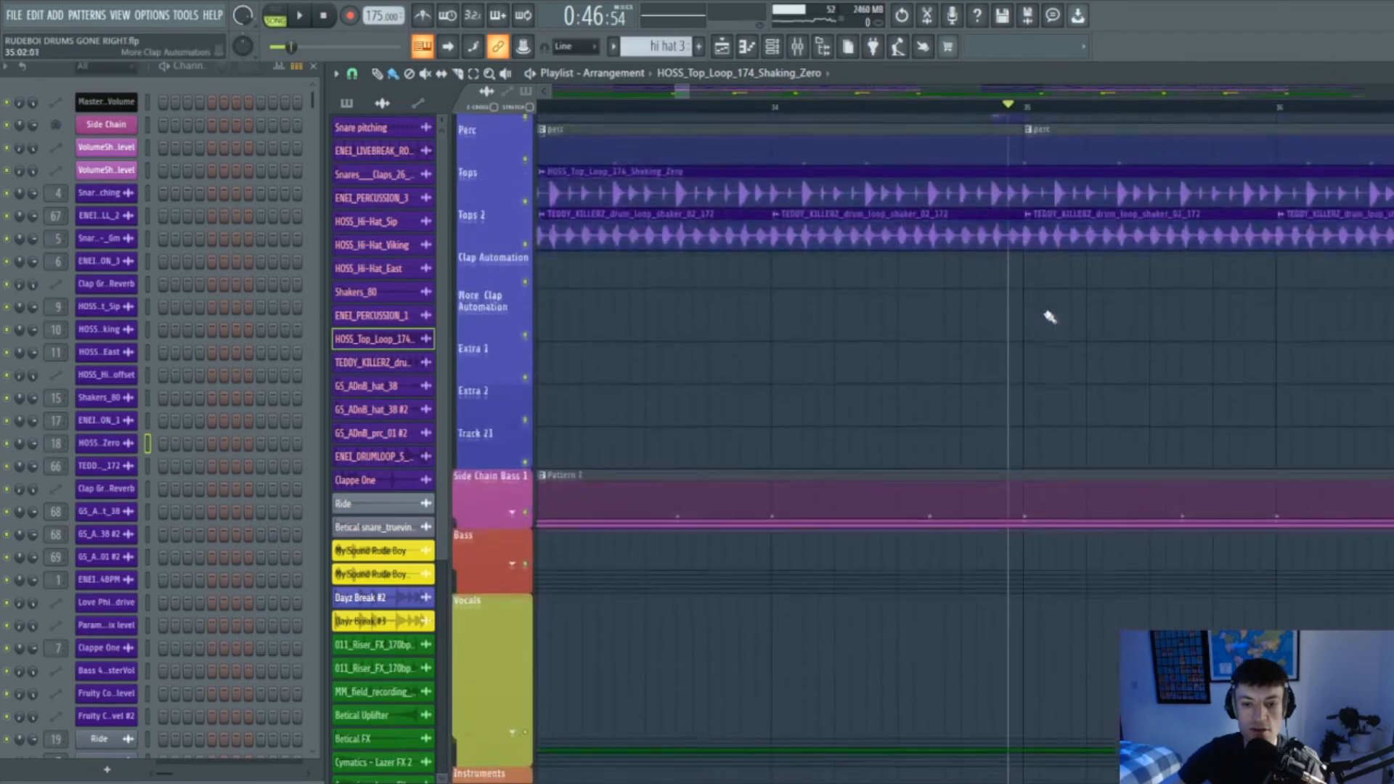
scroll(794, 311, "up", 3)
left_click_drag(677, 92, 770, 96)
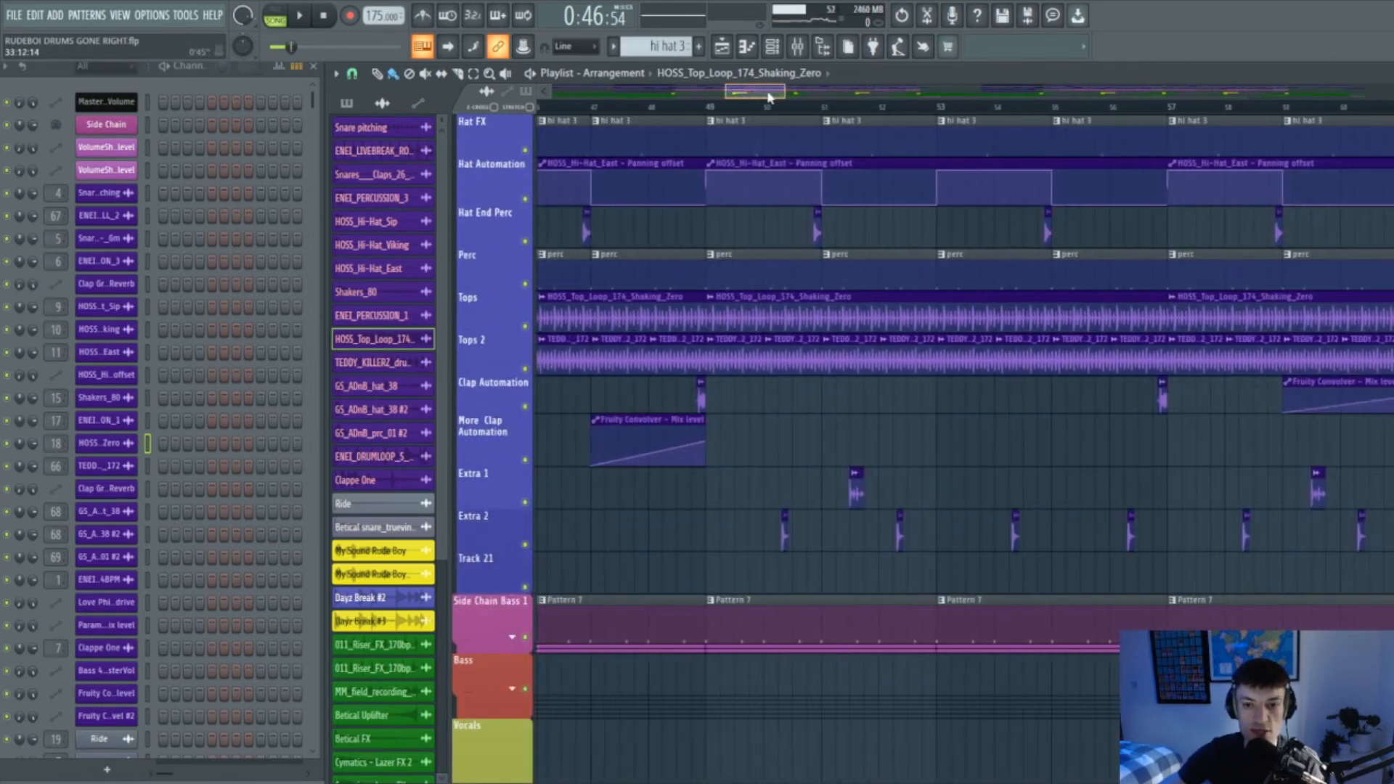
left_click(712, 109)
key("space")
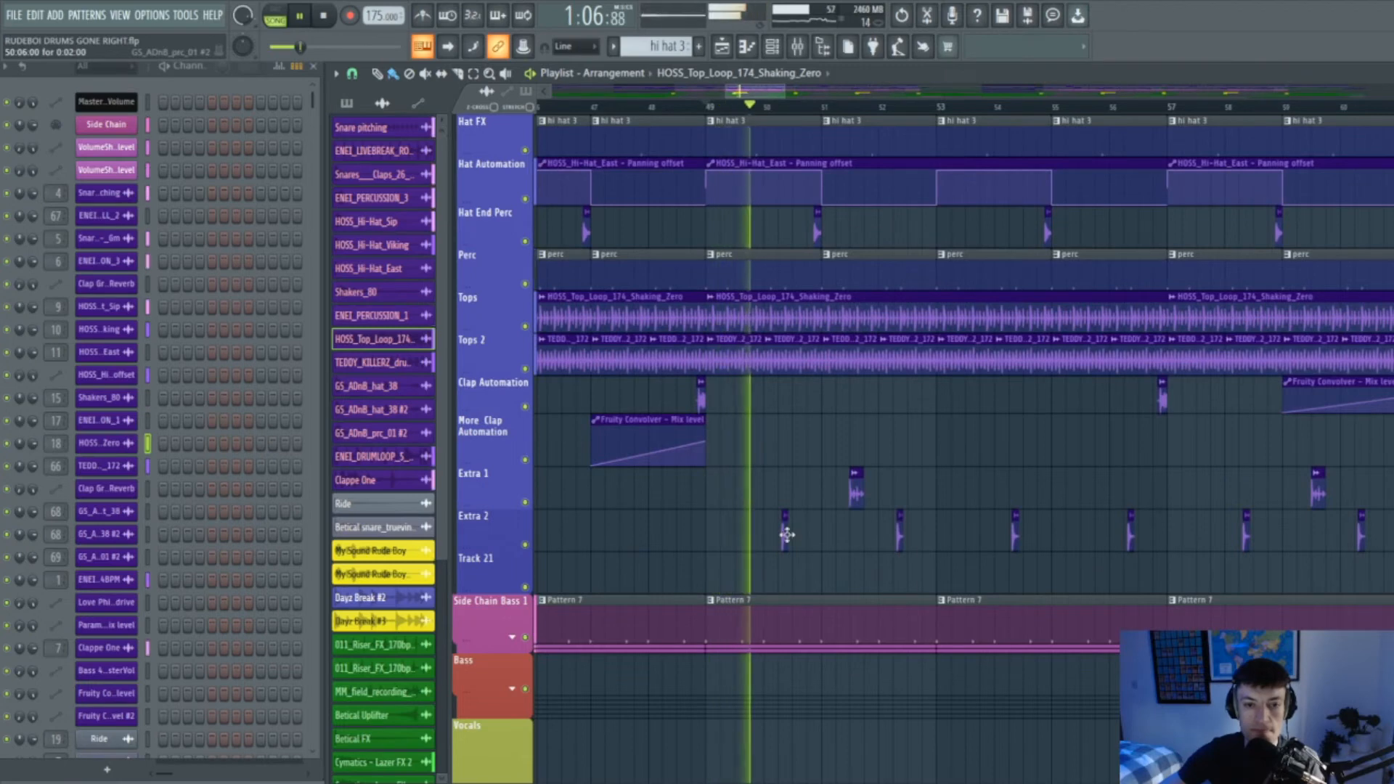
scroll(779, 109, "up", 4)
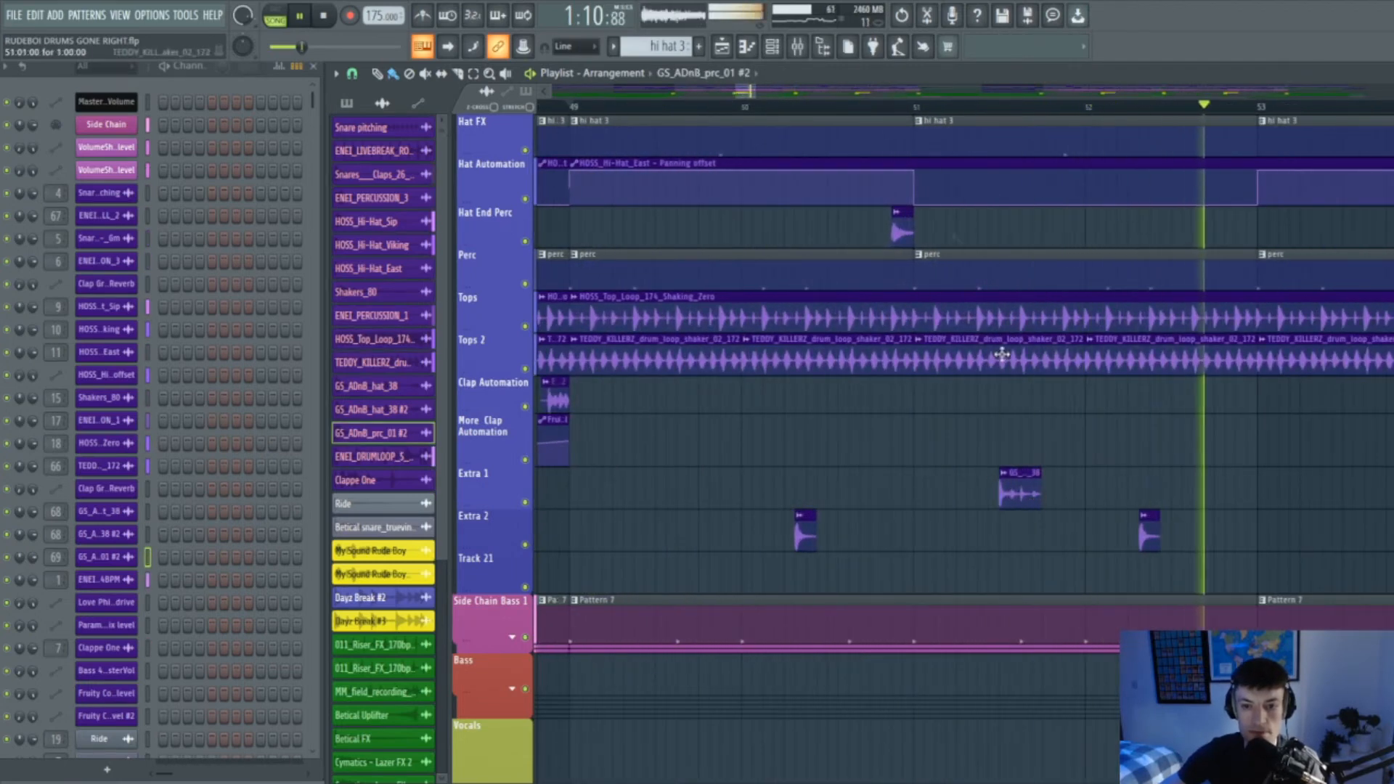
key("space")
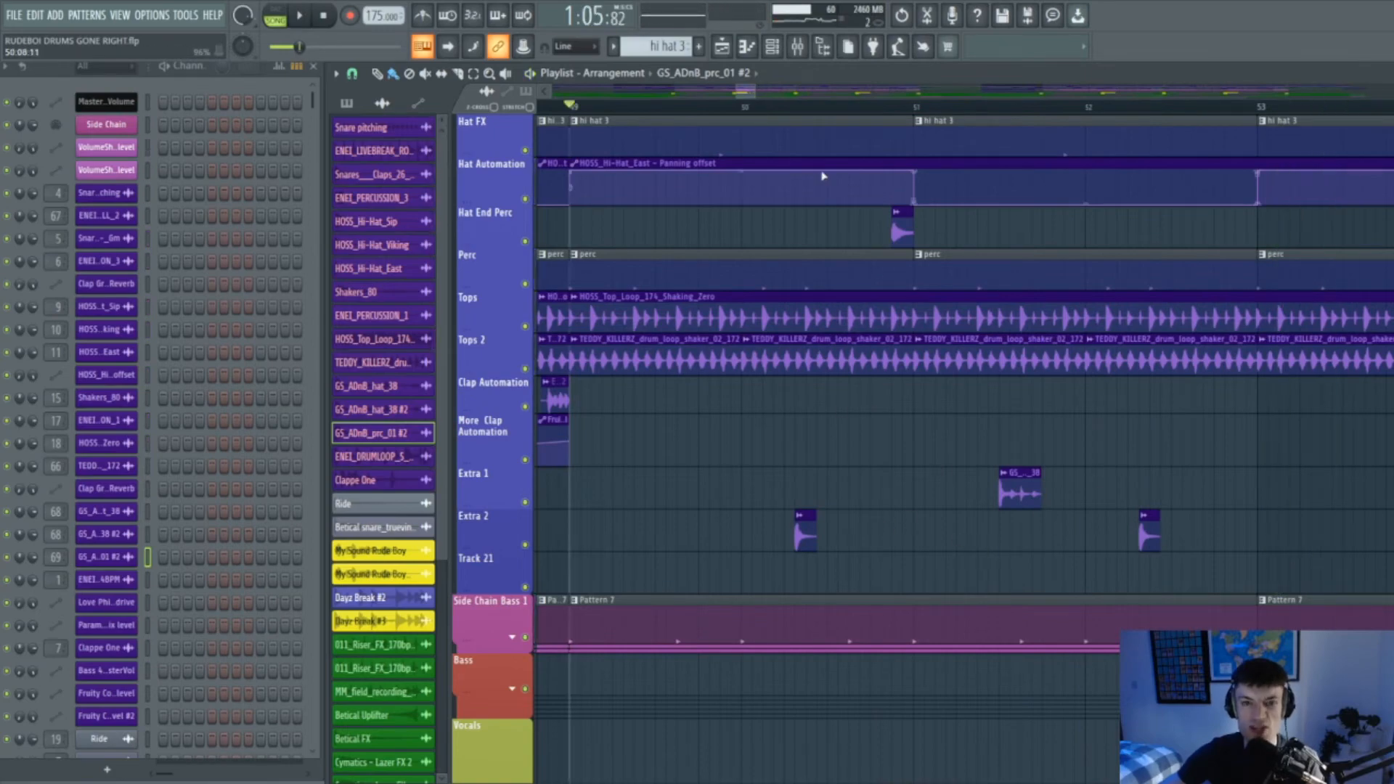
Go back to the drum section after the Dayz Break #2 clip and place the playhead at bar 33
left_click_drag(755, 93, 633, 95)
scroll(1119, 389, "up", 5)
left_click(789, 109)
scroll(788, 109, "up", 5)
left_click(759, 108)
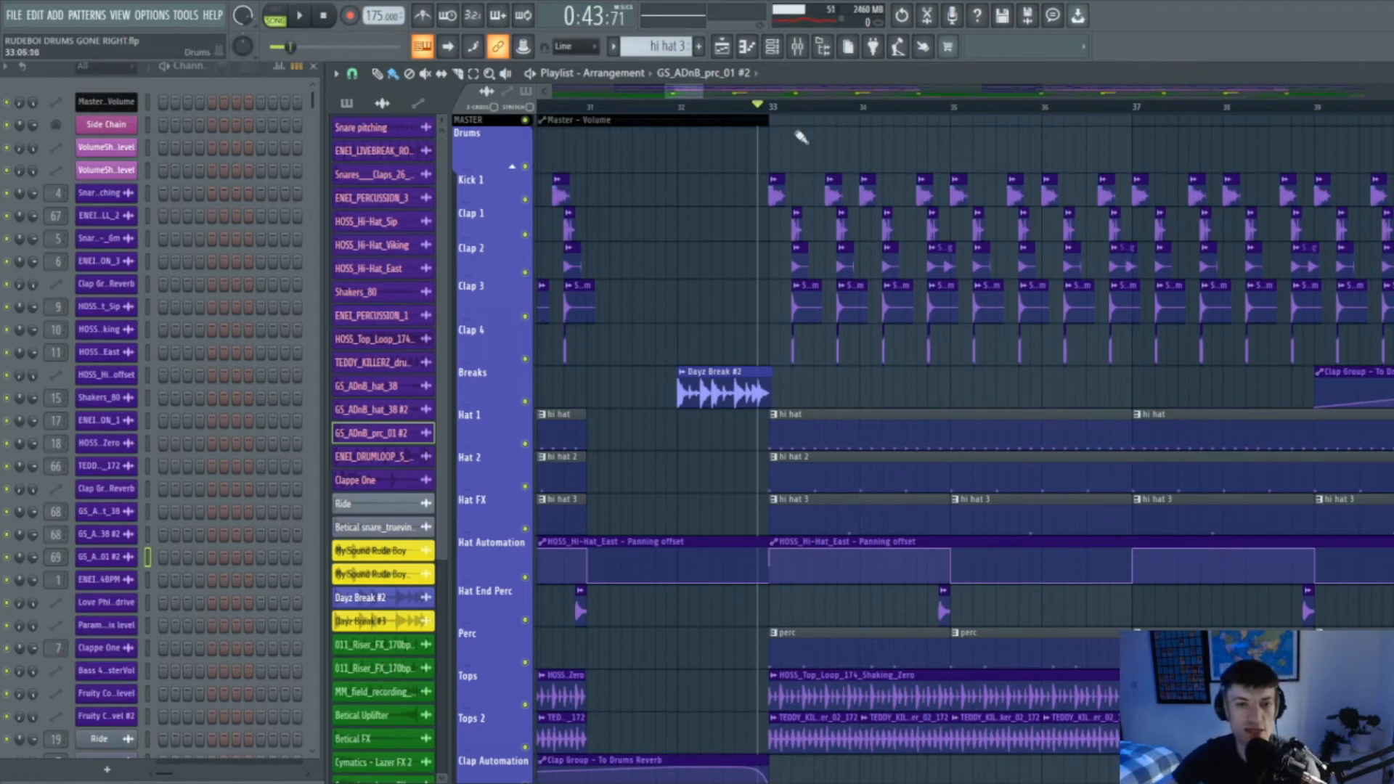
left_click_drag(758, 110, 773, 111)
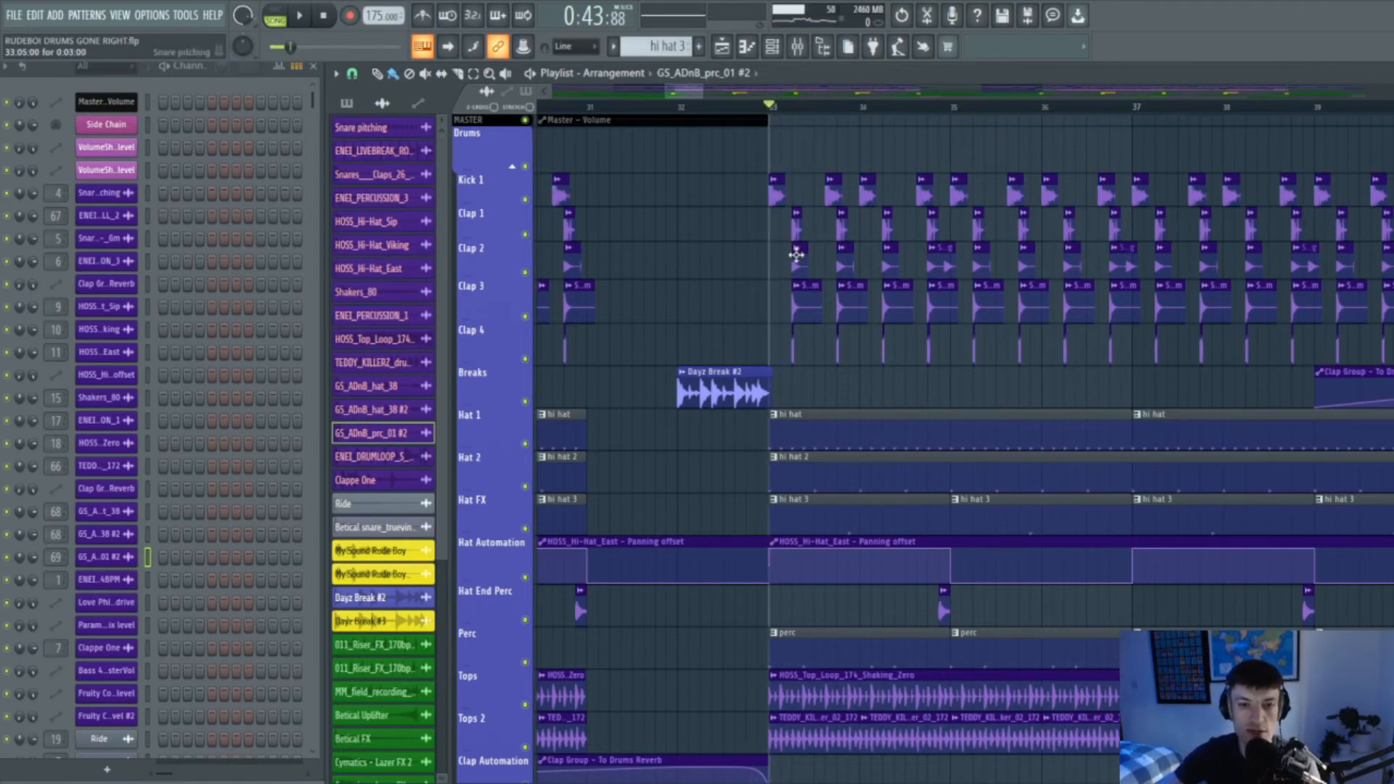
scroll(835, 115, "up", 3)
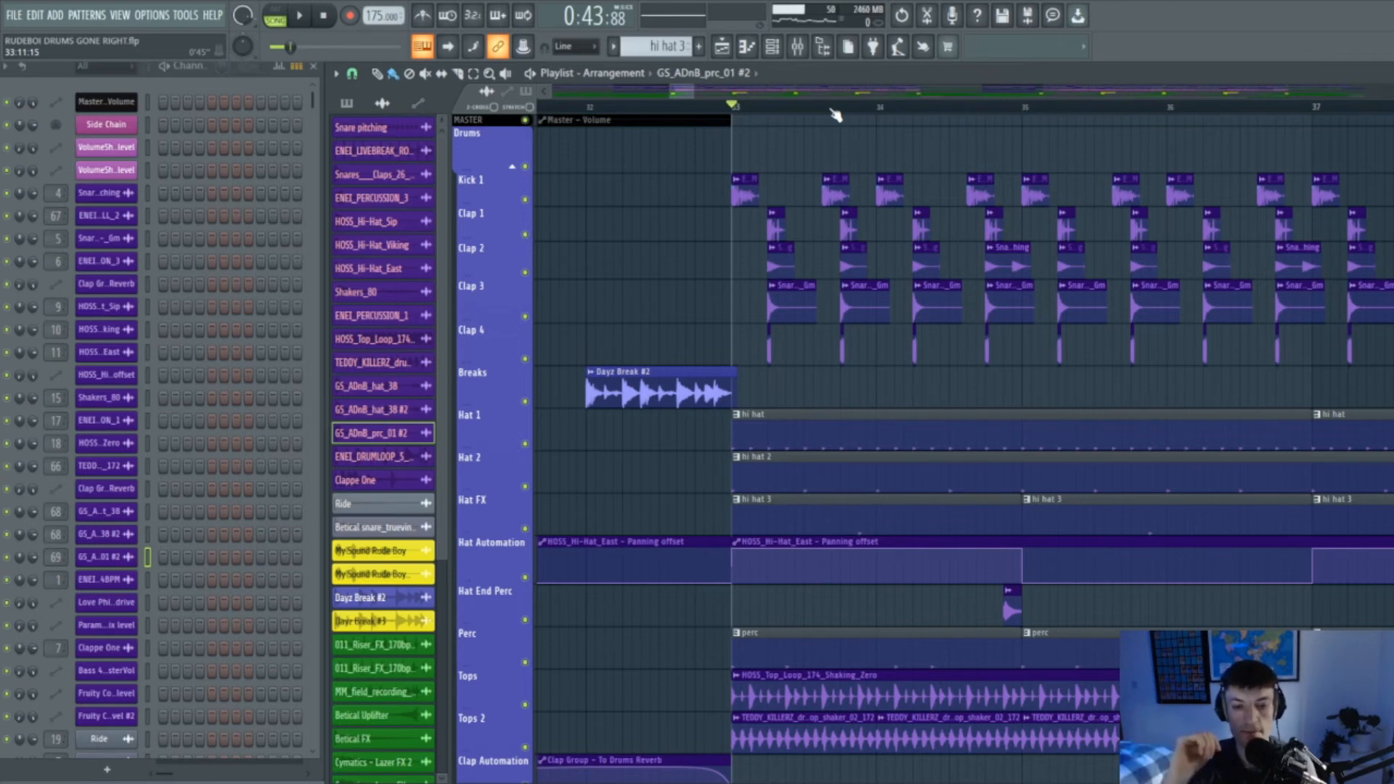
Examine the FabFilter Saturn drive and FabFilter Pro-L gain settings on the Drum Buss mixer track
key("F9")
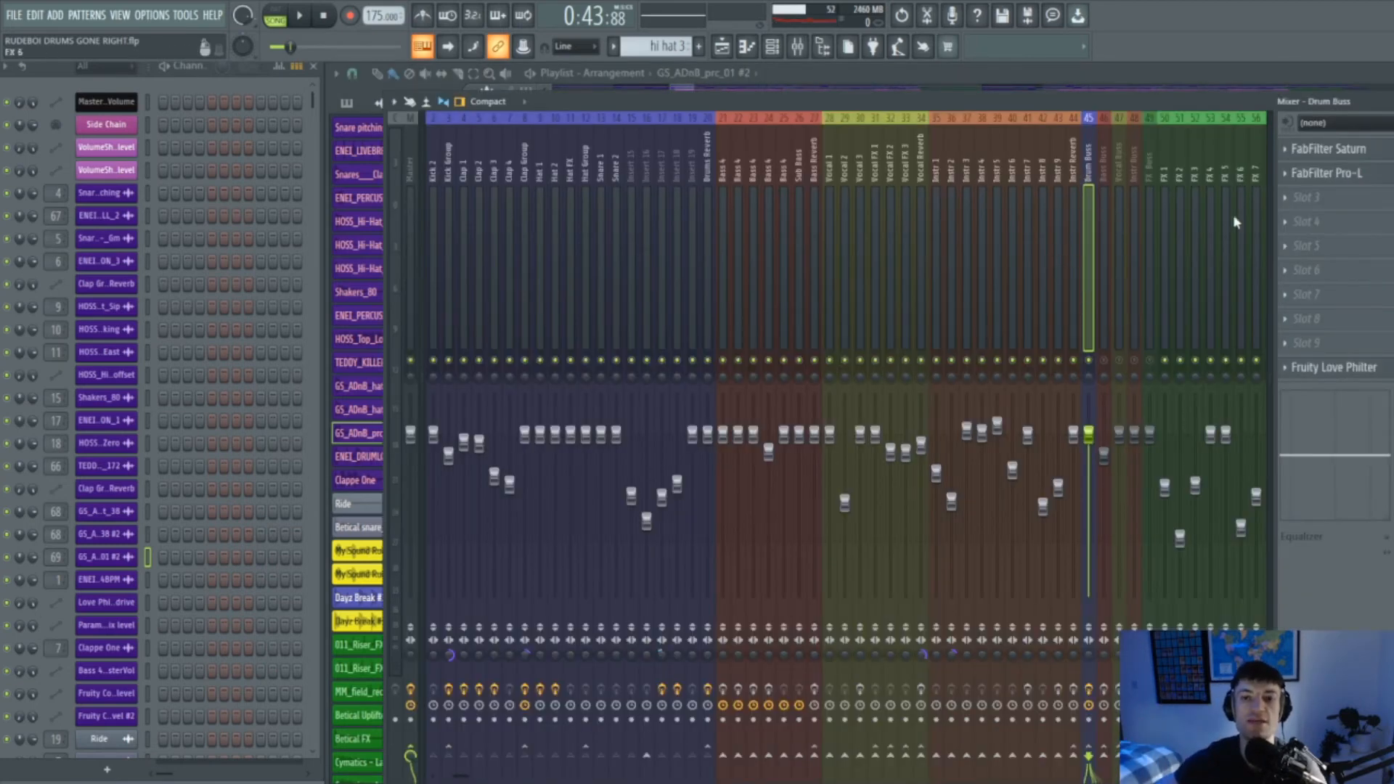
left_click(1373, 150)
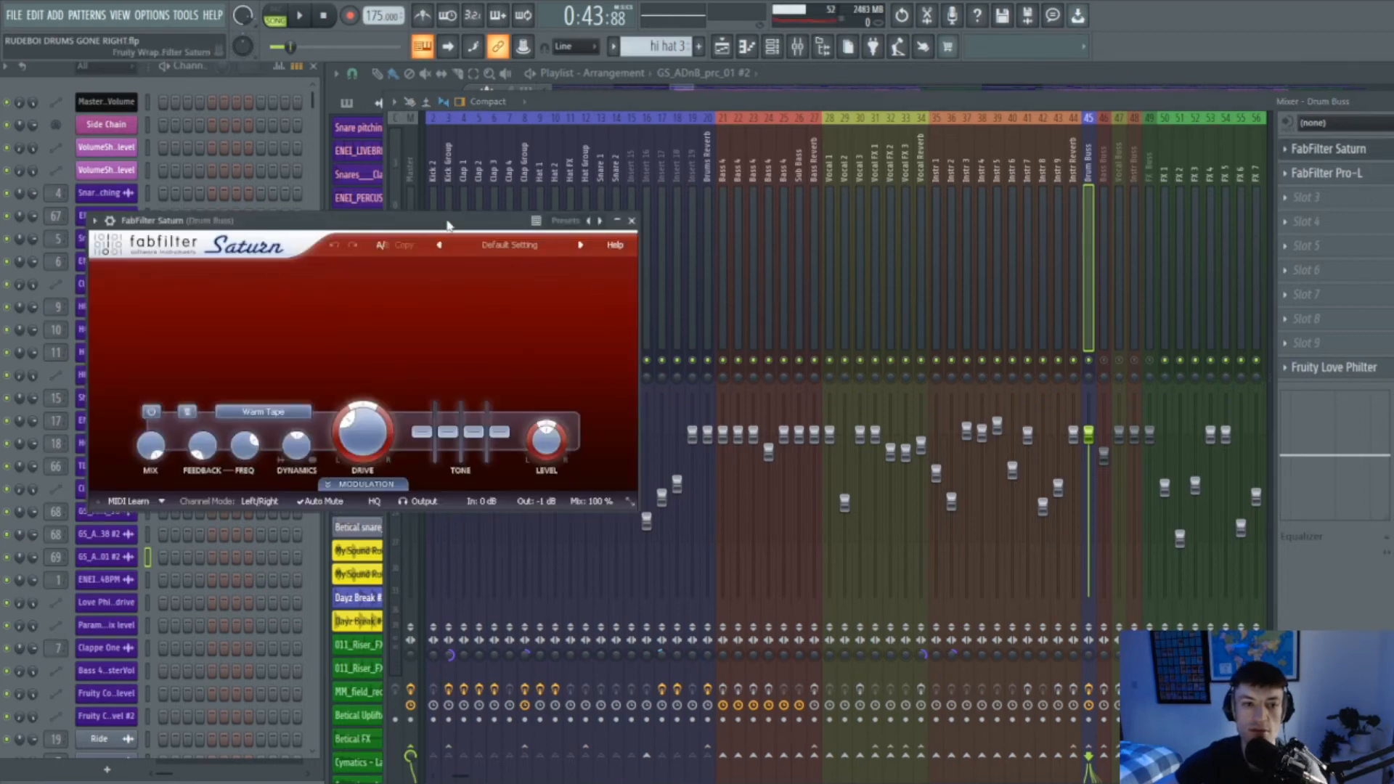
left_click_drag(447, 224, 879, 204)
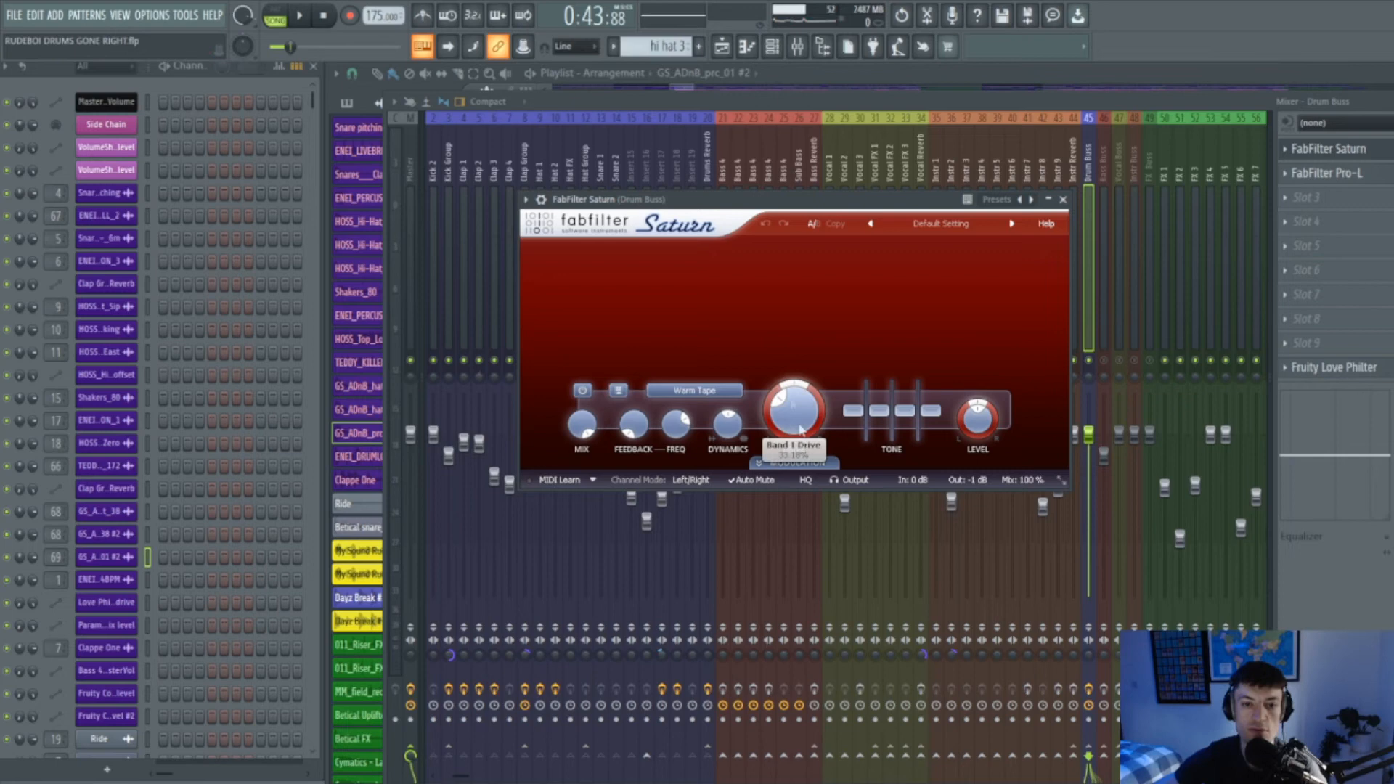
left_click(1064, 199)
left_click(1328, 173)
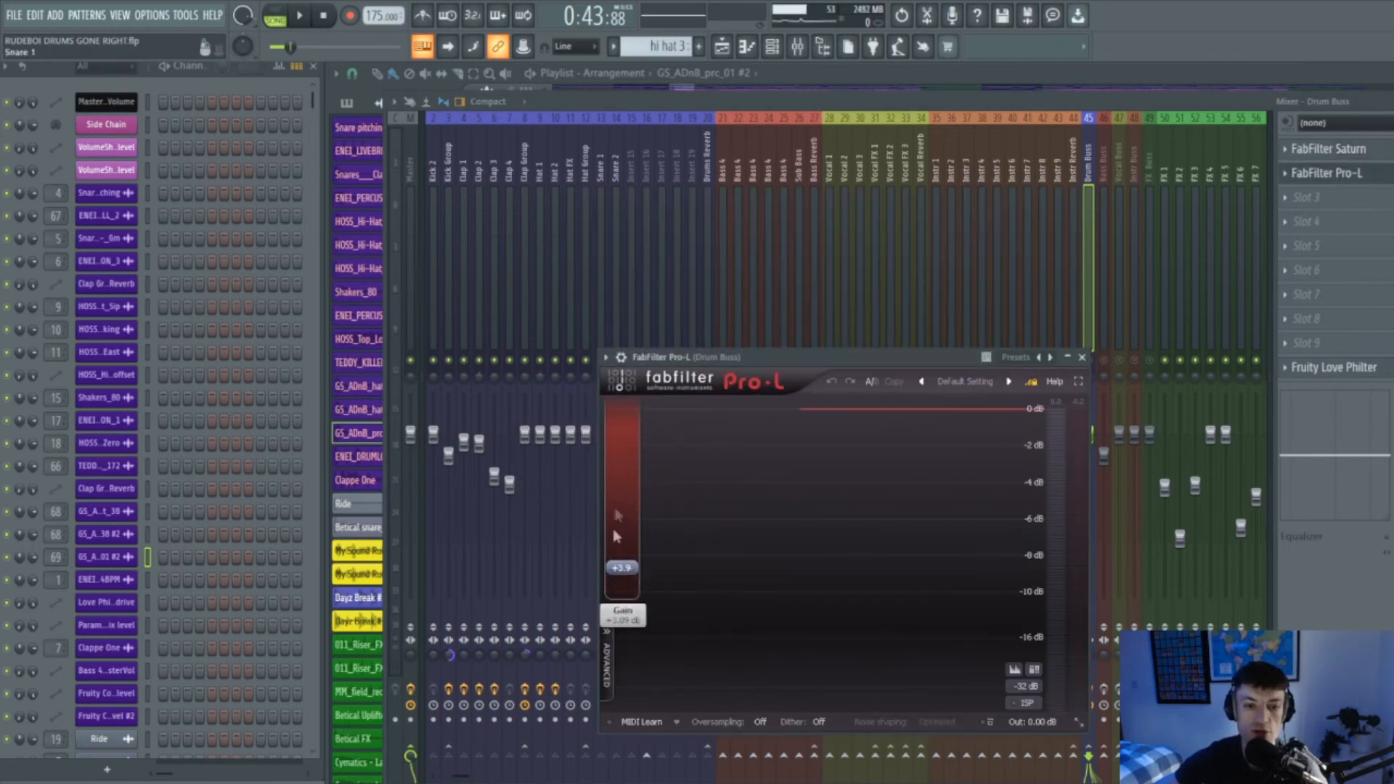
left_click(1082, 358)
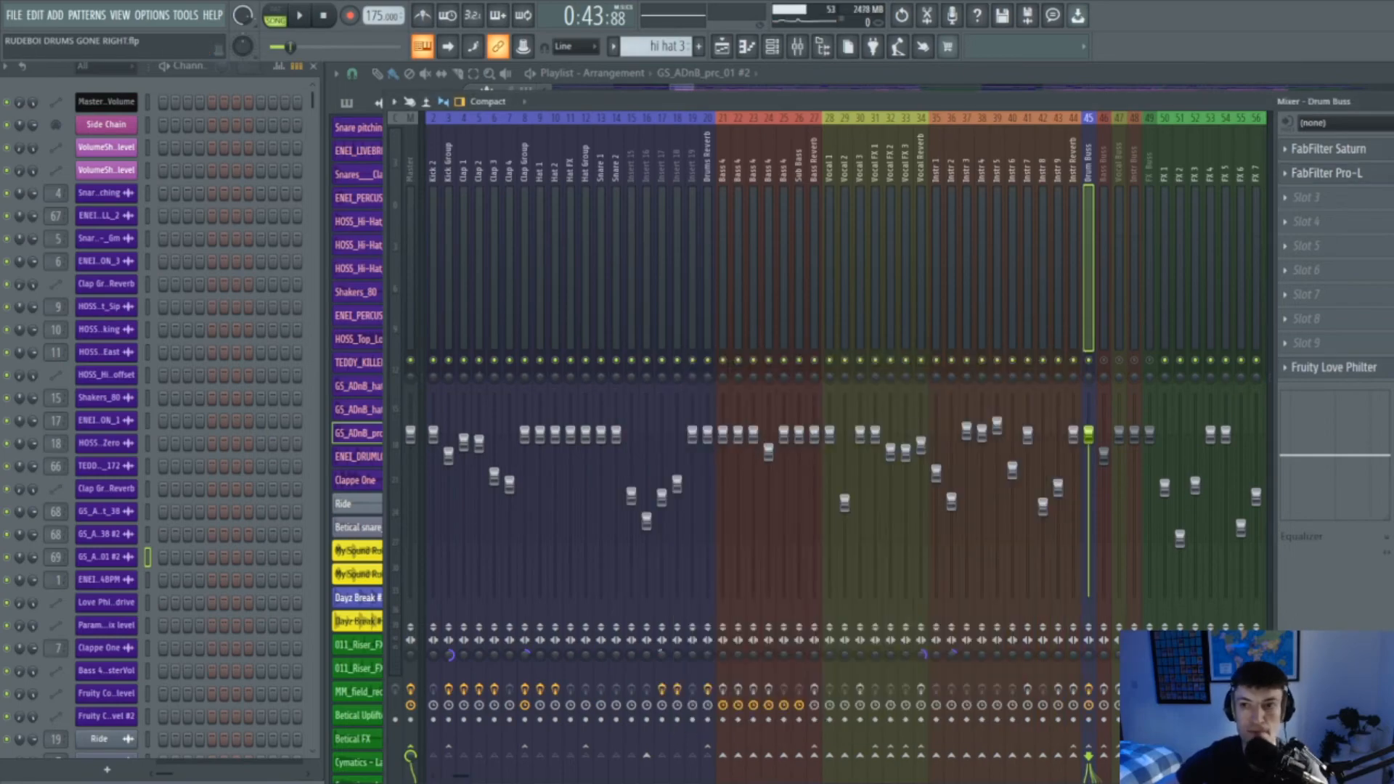
Enlarge the MASTER playlist track to examine the Master - Volume automation up to bar 33, and shrink the track again
left_click(1388, 102)
left_click_drag(496, 125, 476, 241)
scroll(620, 95, "down", 5)
left_click(719, 107)
left_click_drag(725, 118, 1261, 136)
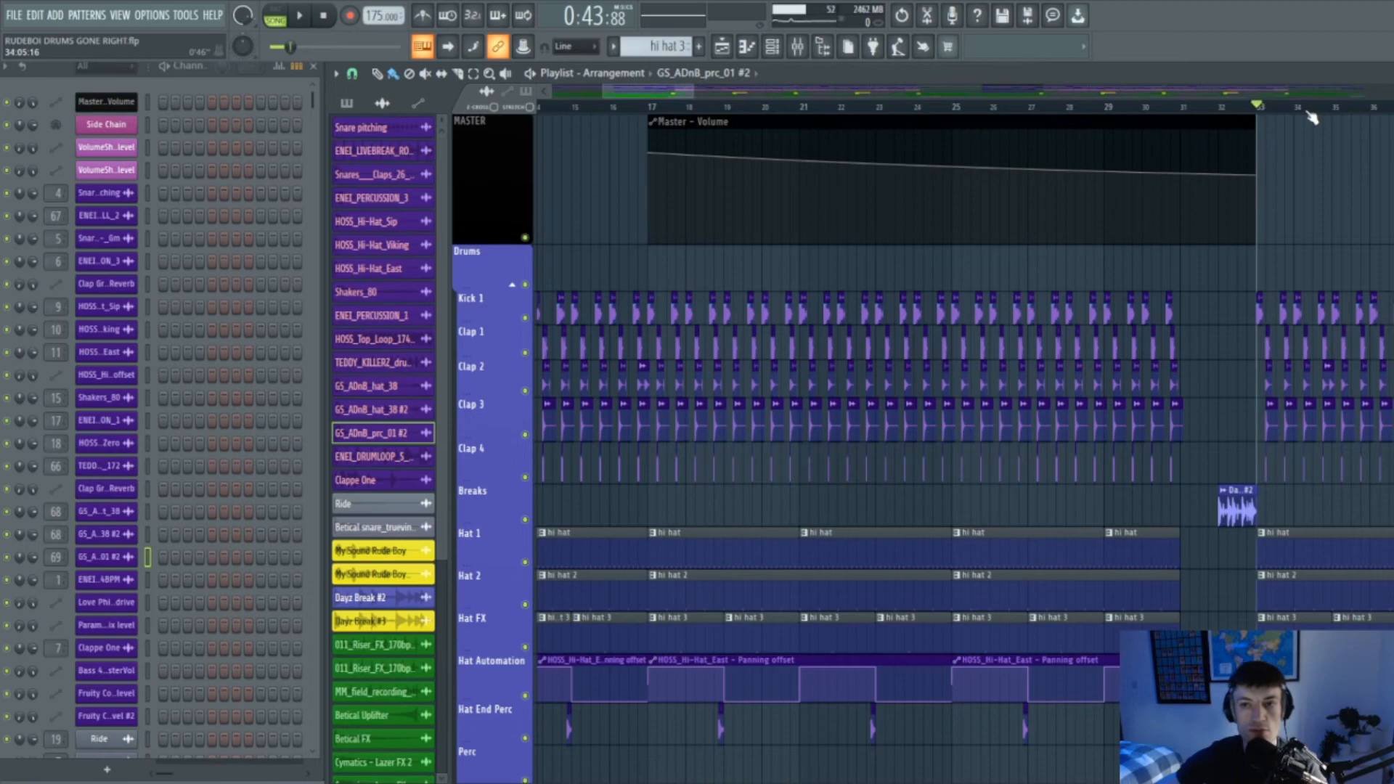
left_click_drag(498, 238, 501, 134)
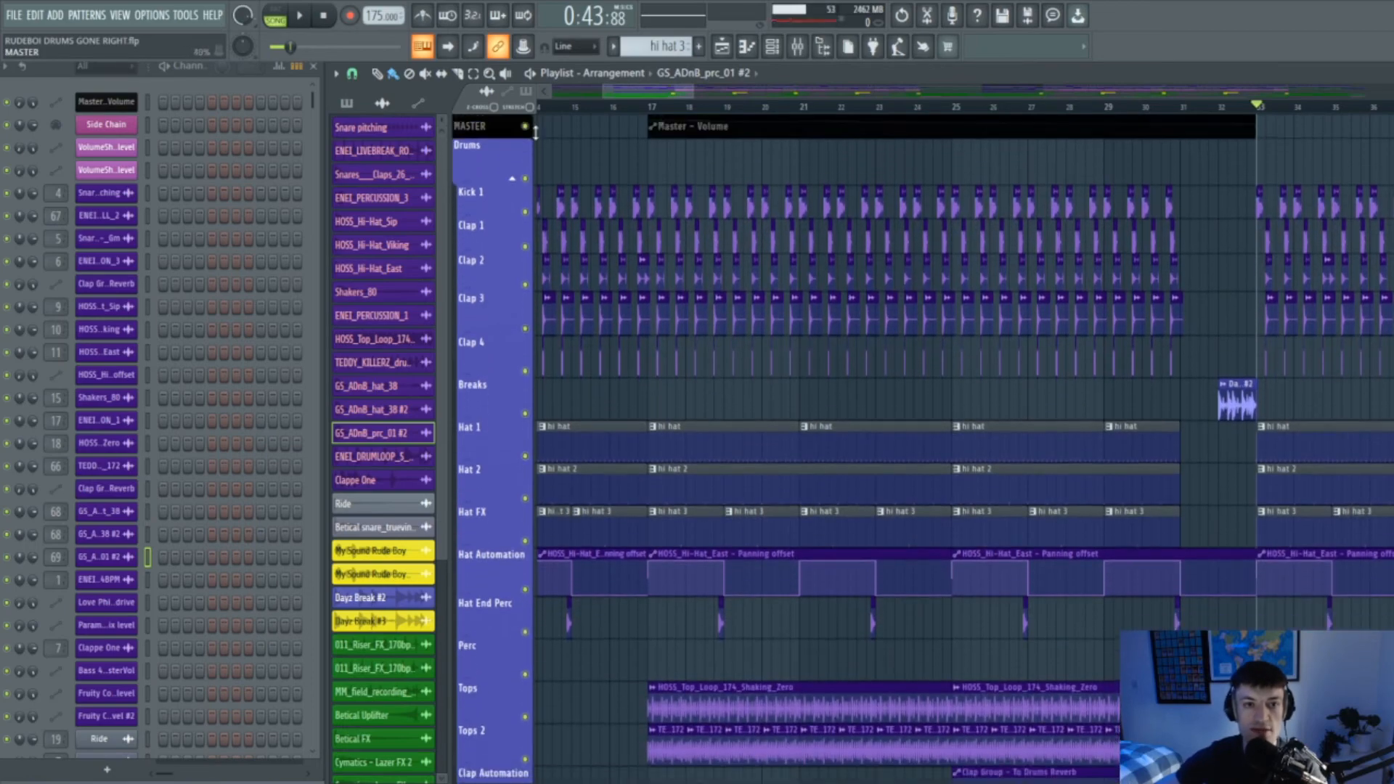
Play a short section from about bar 24 with the Master - Volume automation clip in view
left_click_drag(690, 94, 840, 94)
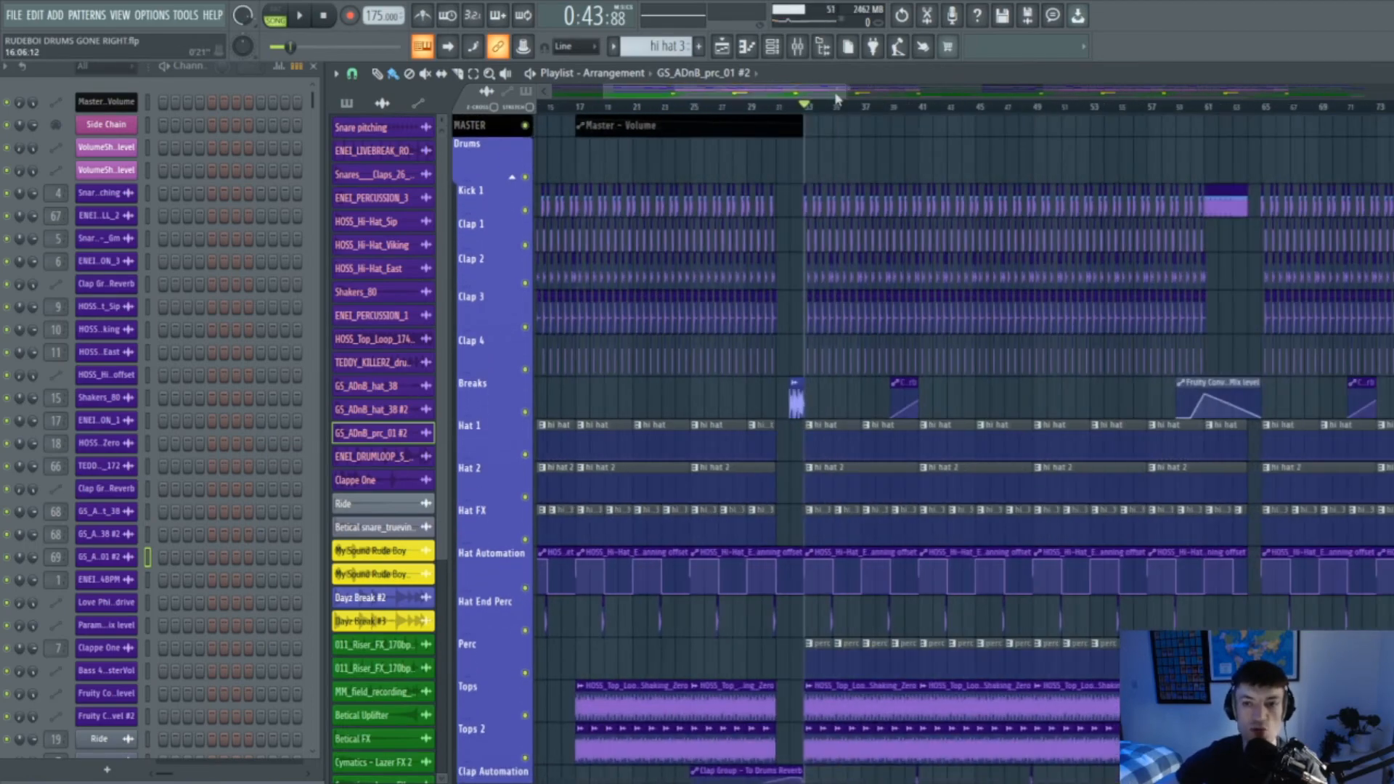
left_click_drag(499, 133, 497, 130)
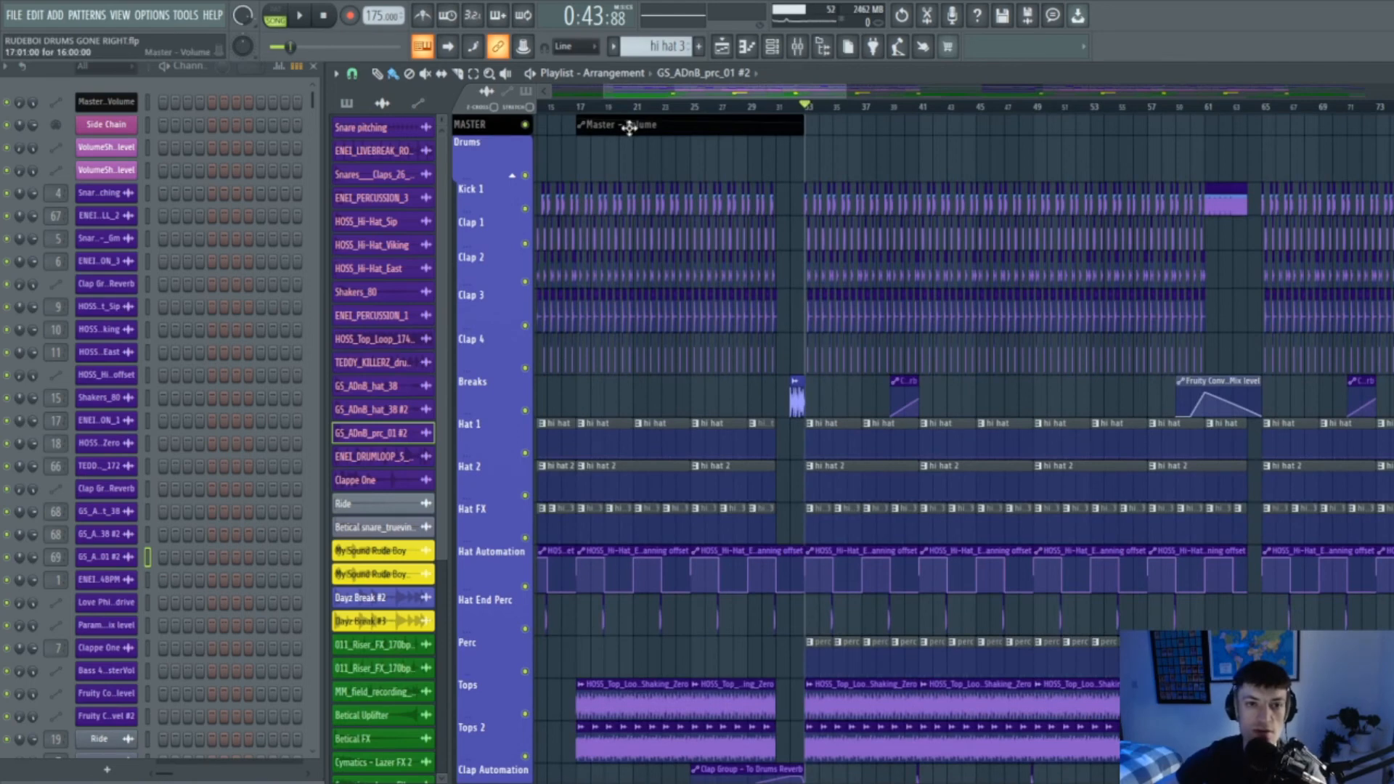
left_click(675, 107)
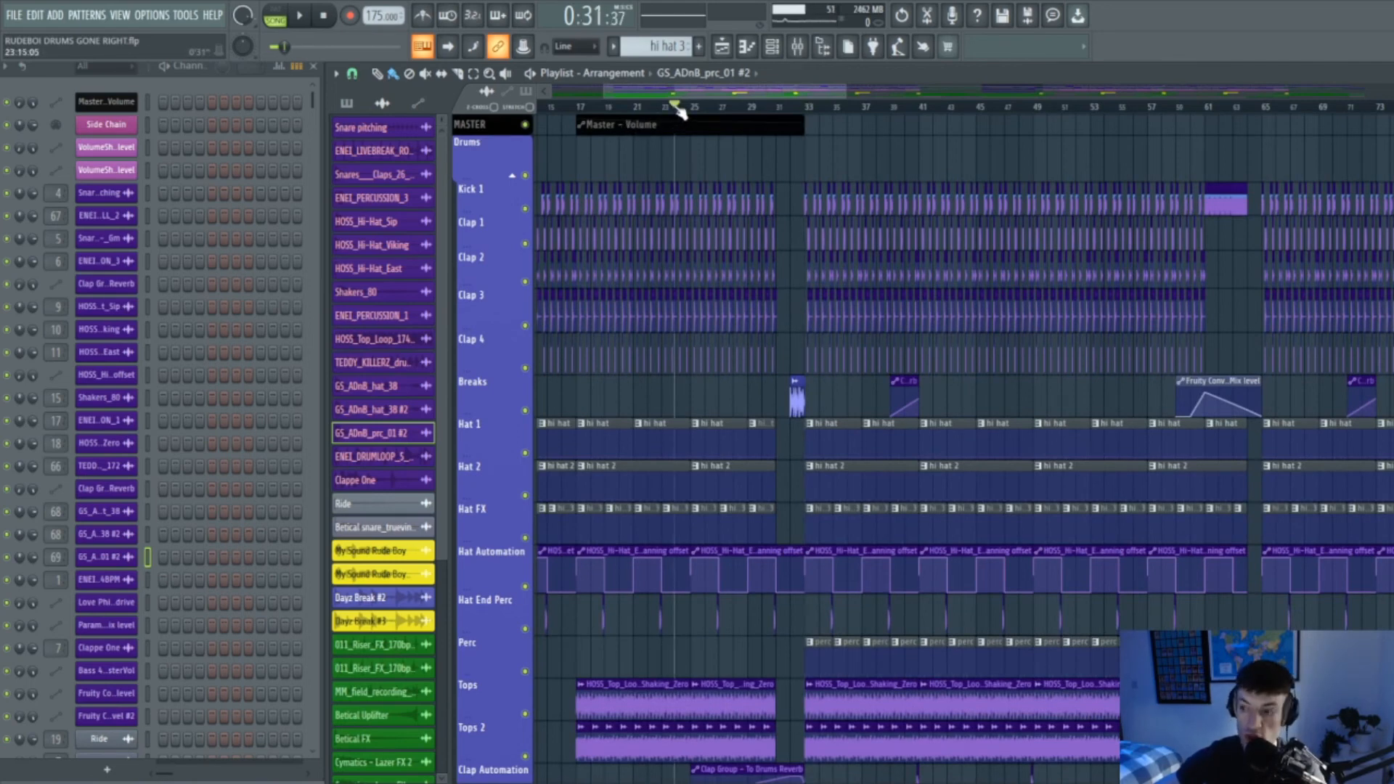
key("space")
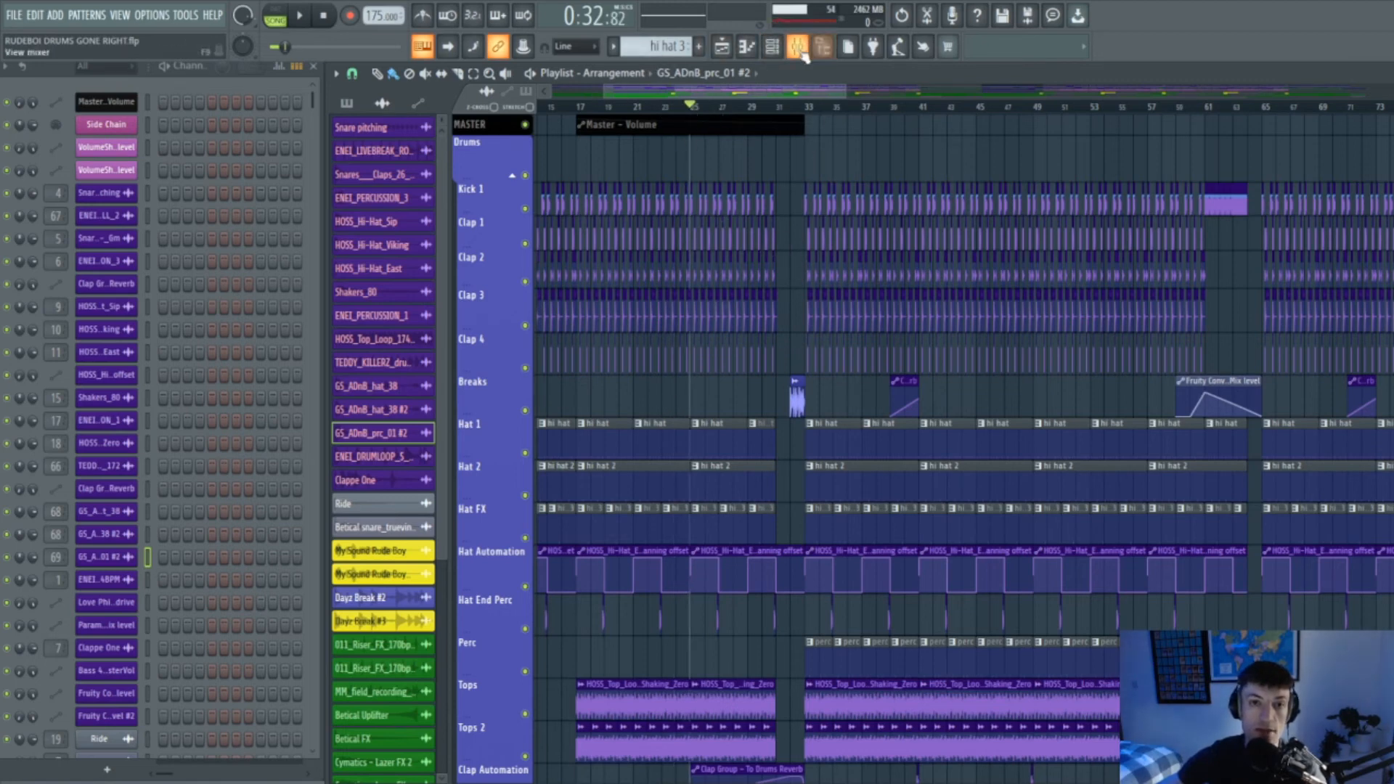
Examine the CLA-2A Stereo compressor on the PC mixer track and FabFilter Saturn on the PD track
key("F9")
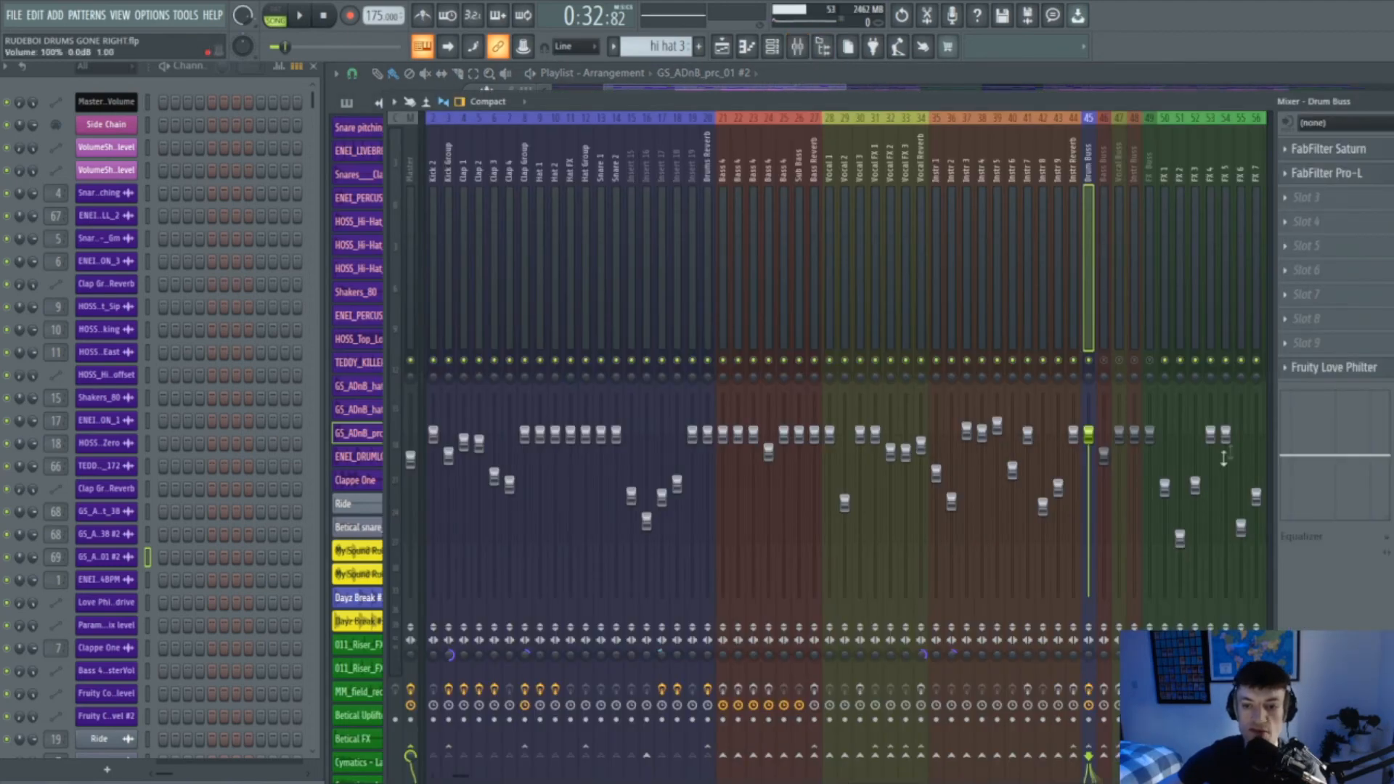
left_click_drag(1268, 433, 1207, 435)
left_click(1215, 235)
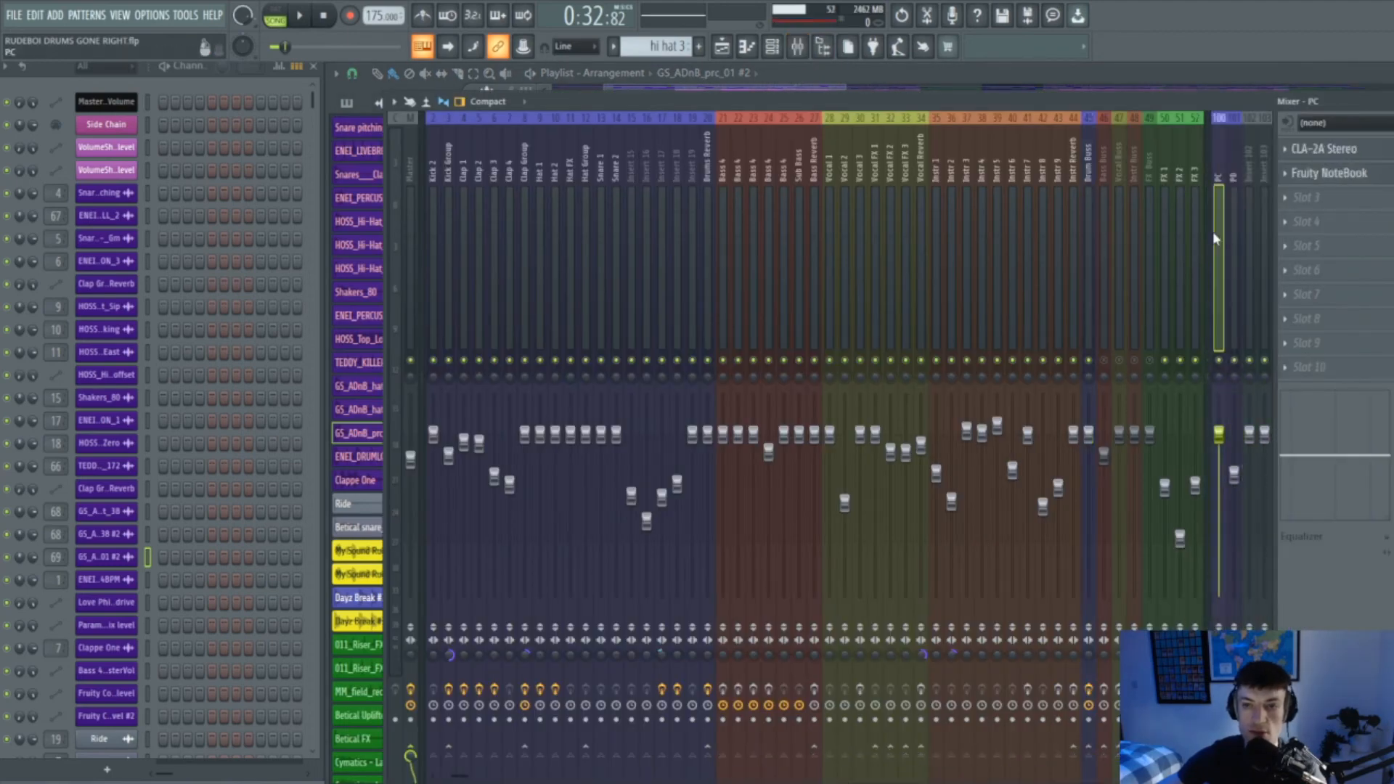
left_click(1346, 158)
left_click_drag(399, 272, 933, 192)
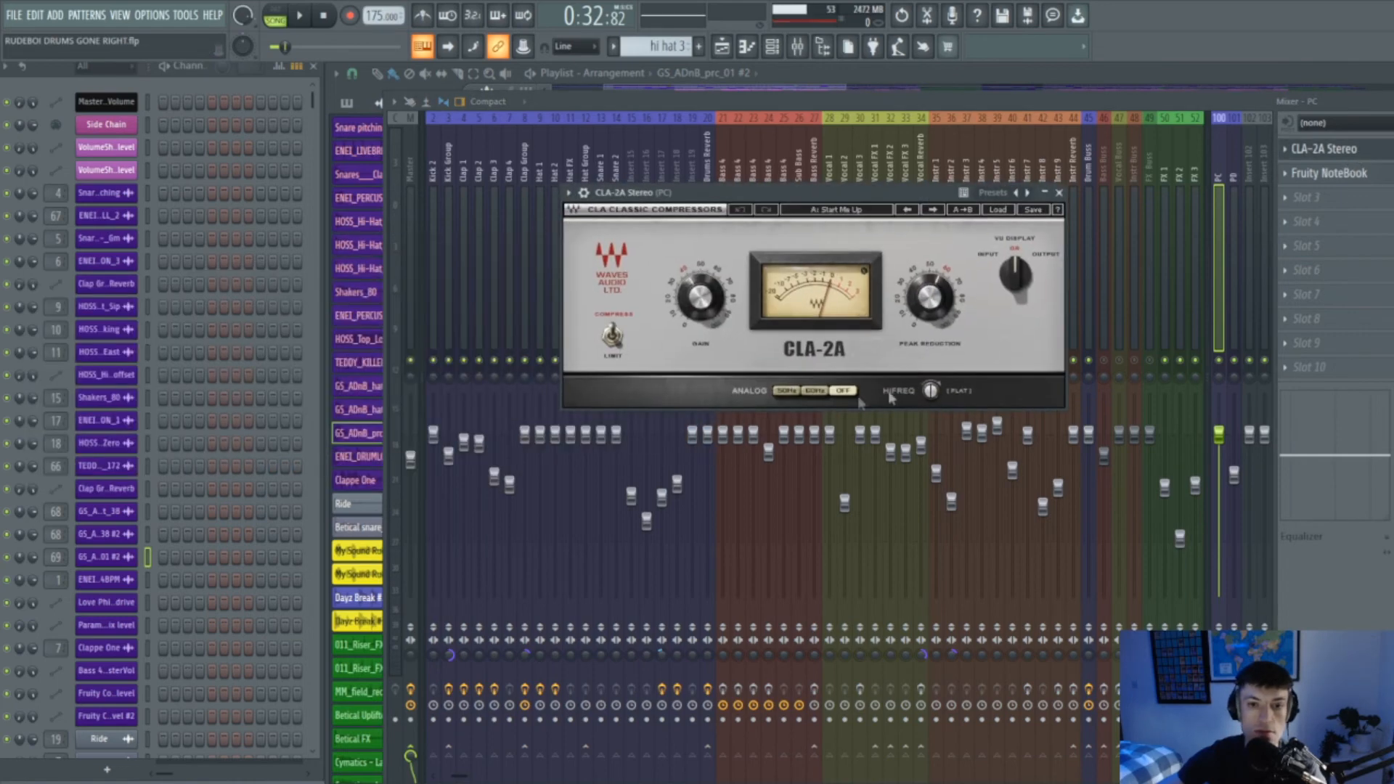
left_click(1059, 193)
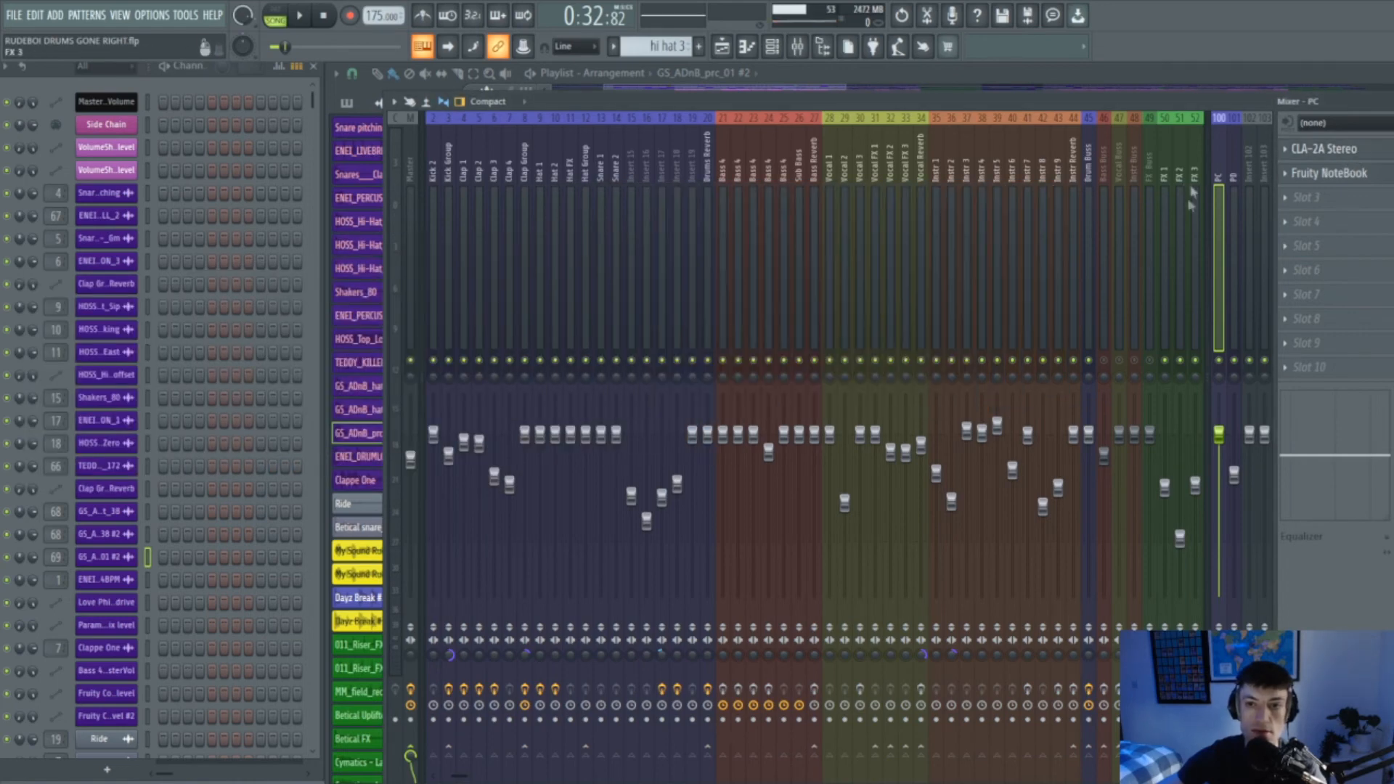
left_click(1230, 210)
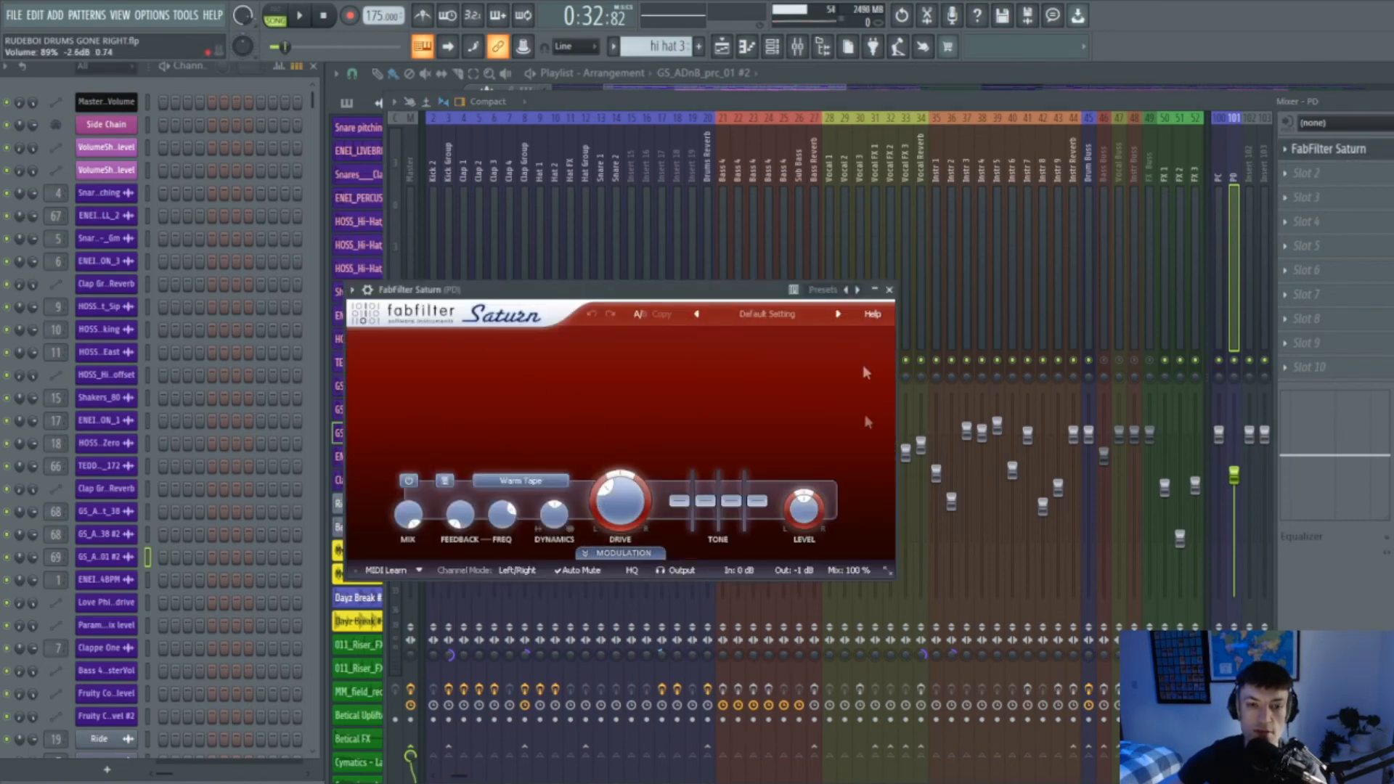
left_click(890, 290)
Review the Drum Buss, PC and PD mixer tracks in turn, and select the Master track to view its effects chain
left_click(1089, 218)
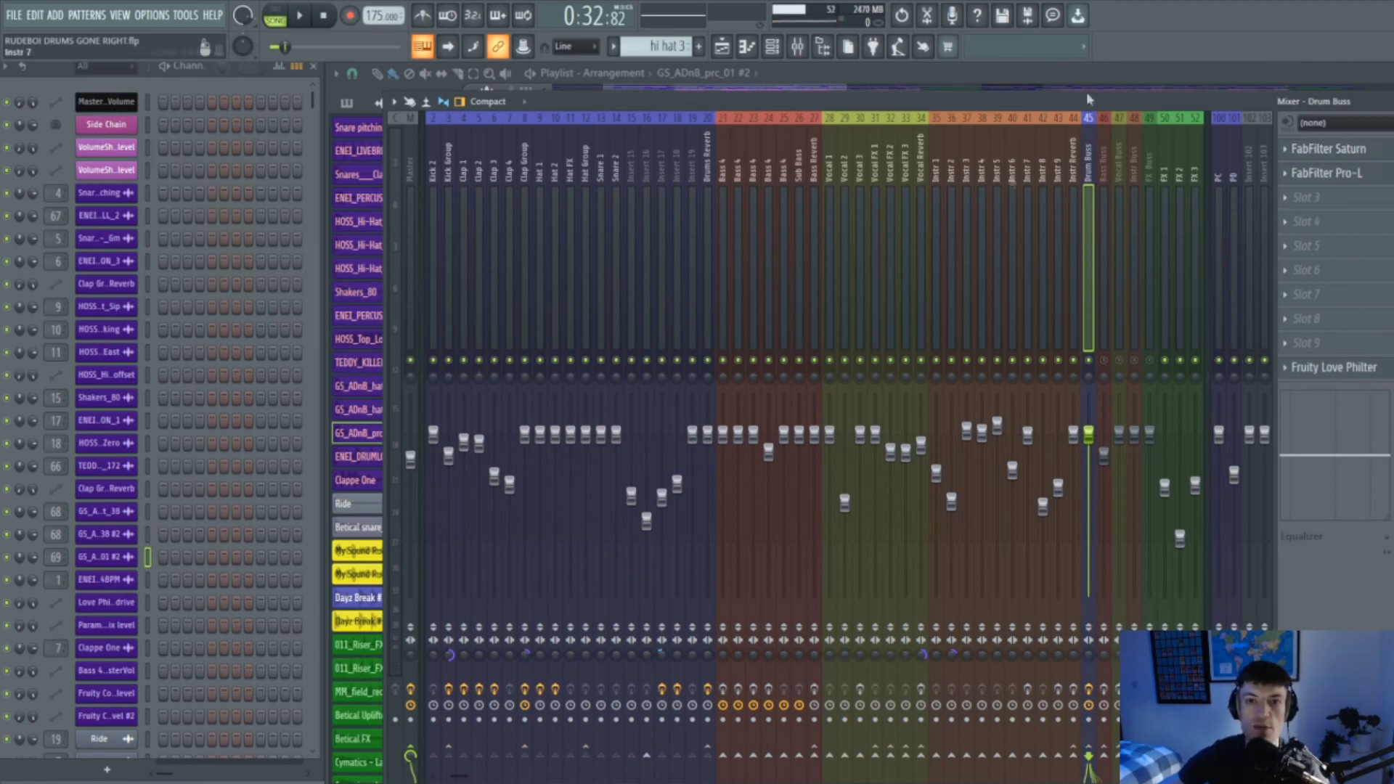
left_click(1219, 277)
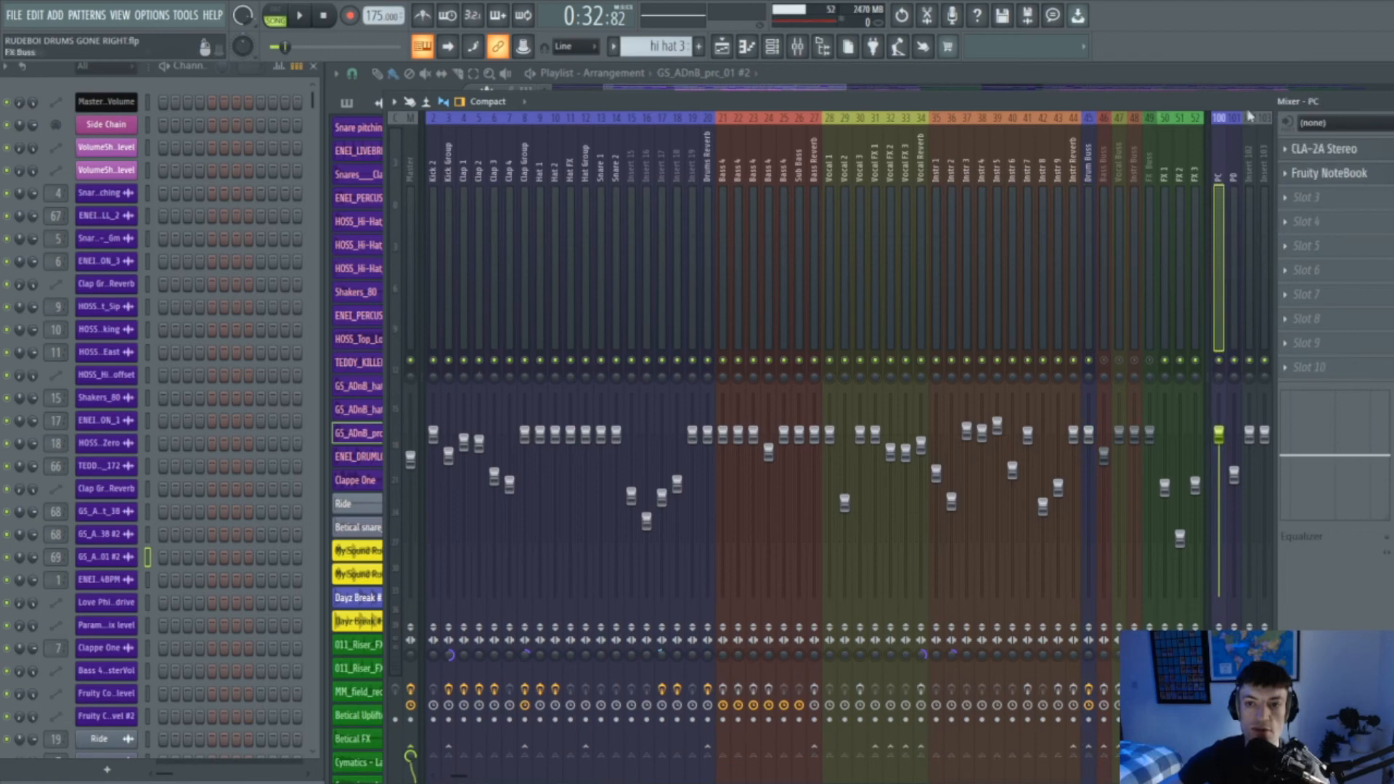
left_click(1233, 193)
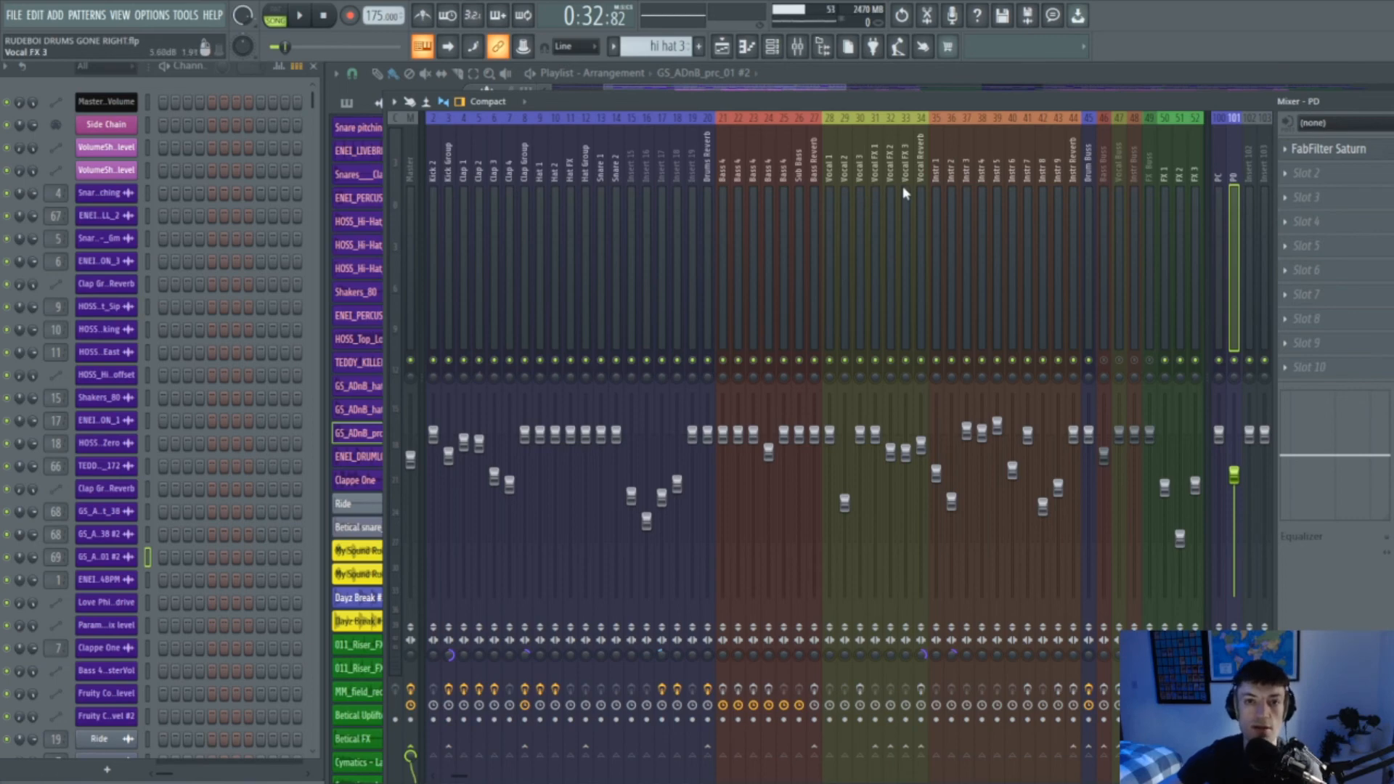
left_click(402, 211)
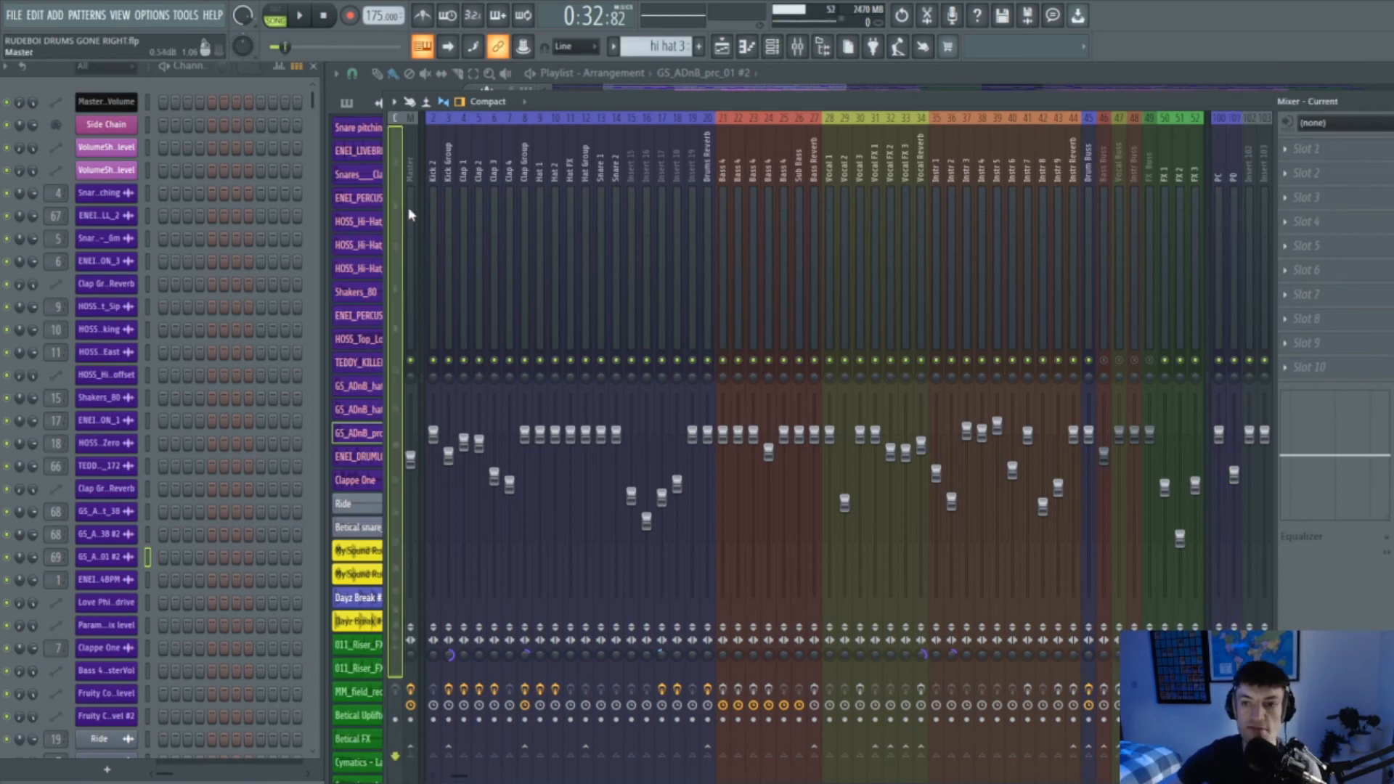
left_click(411, 214)
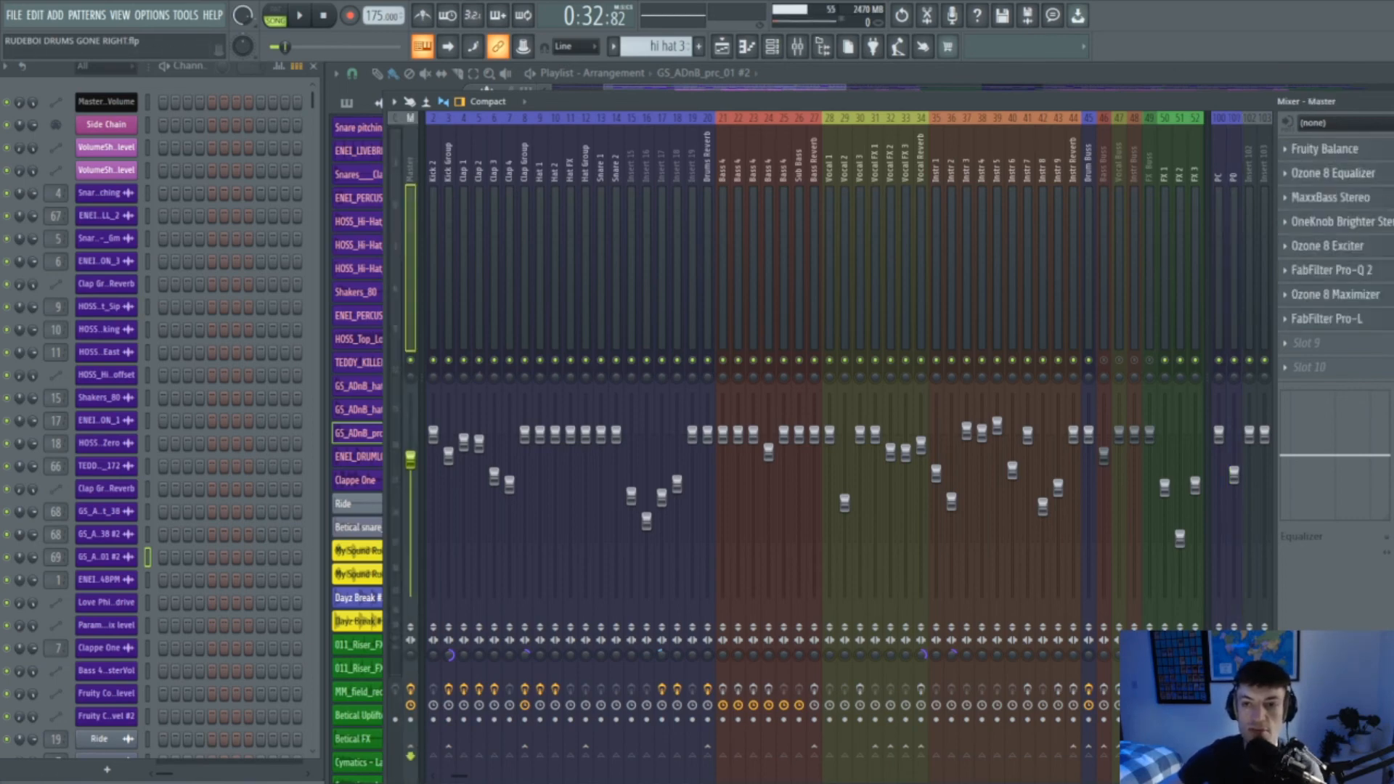